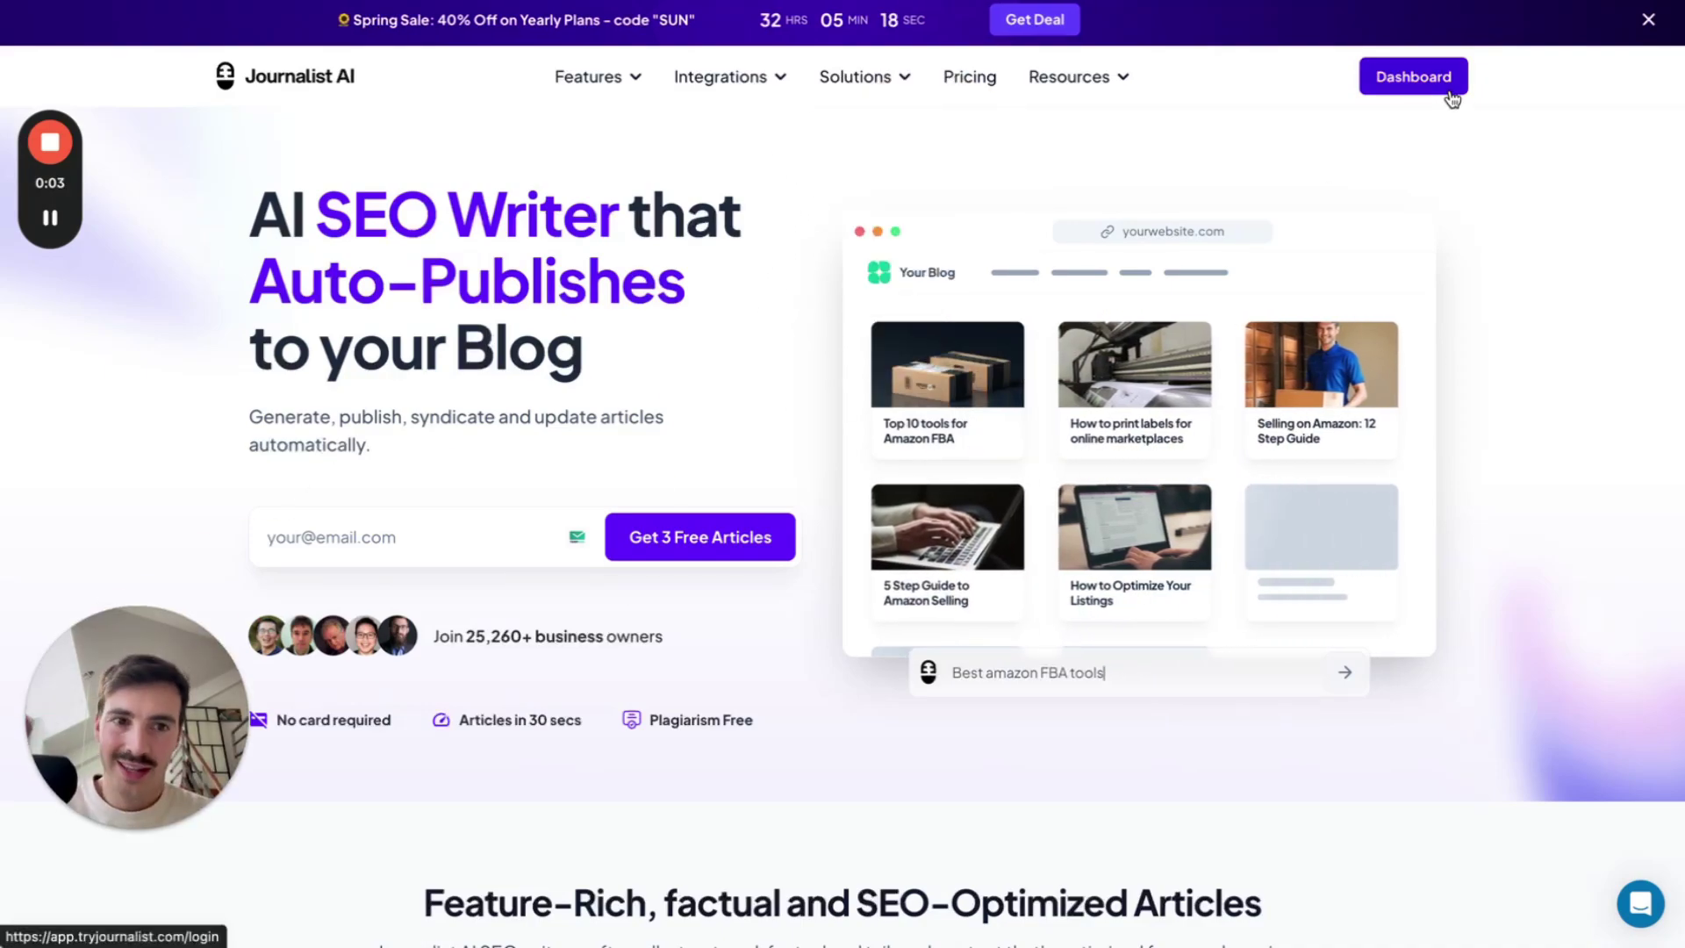
Enter the dashboard's Generate Articles page, sketch a red 'AI' over the article cards, then clear it.
click(1450, 92)
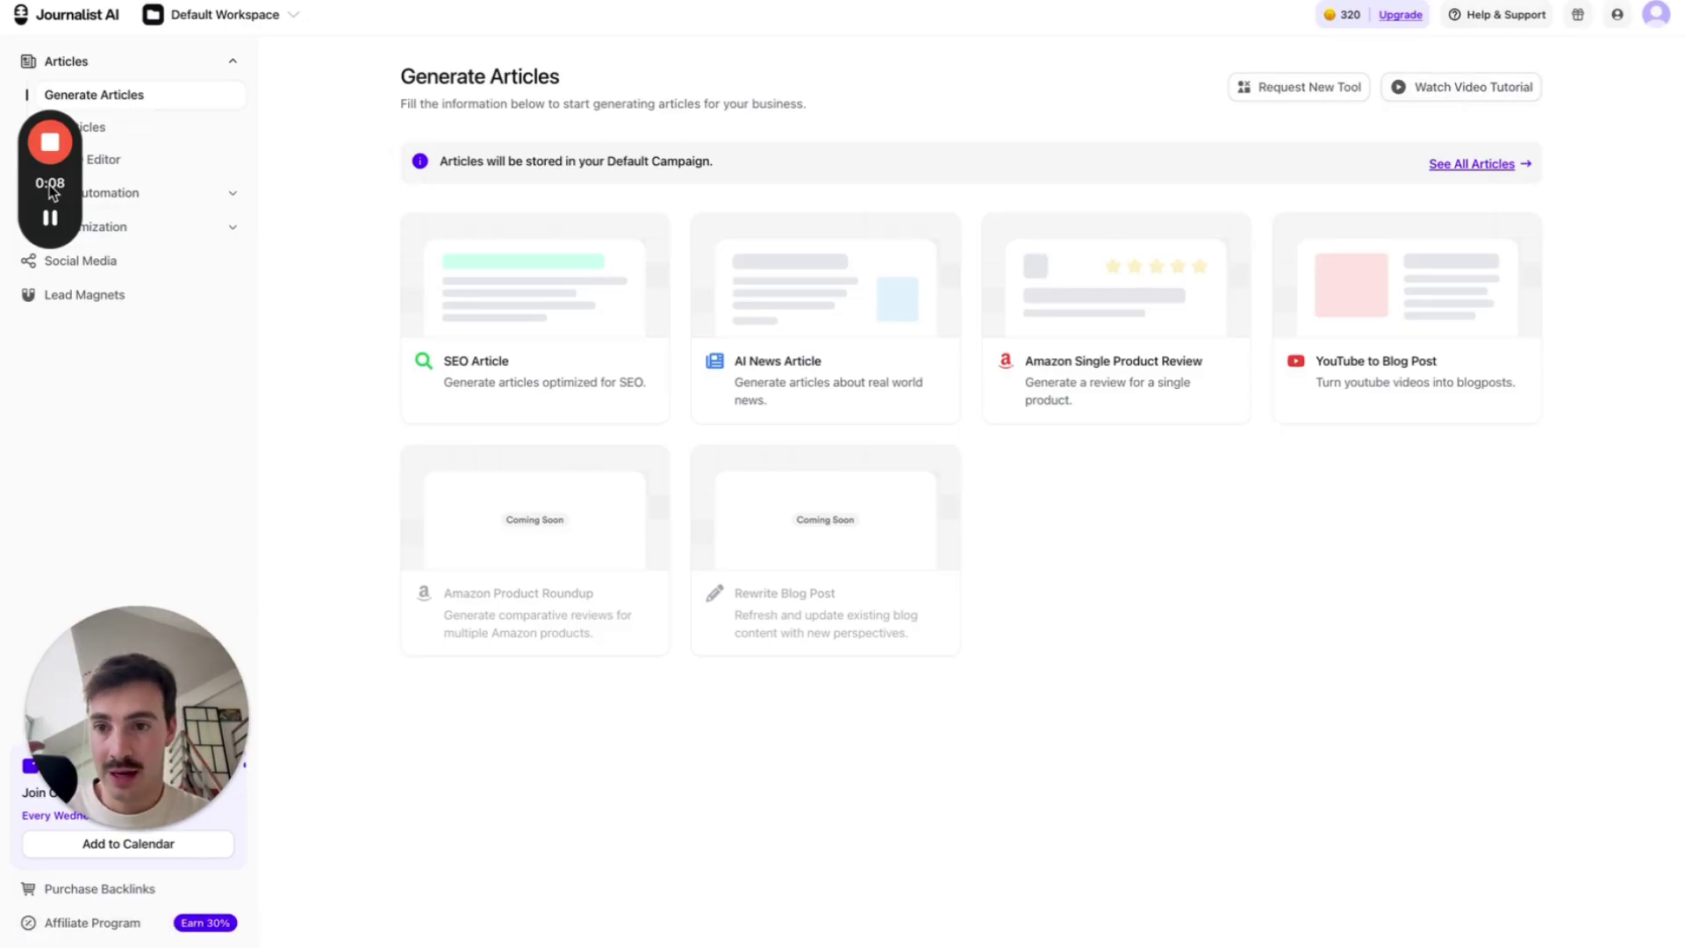
mouse_move(50, 184)
mouse_down()
mouse_move(1673, 645)
mouse_move(1643, 873)
mouse_up()
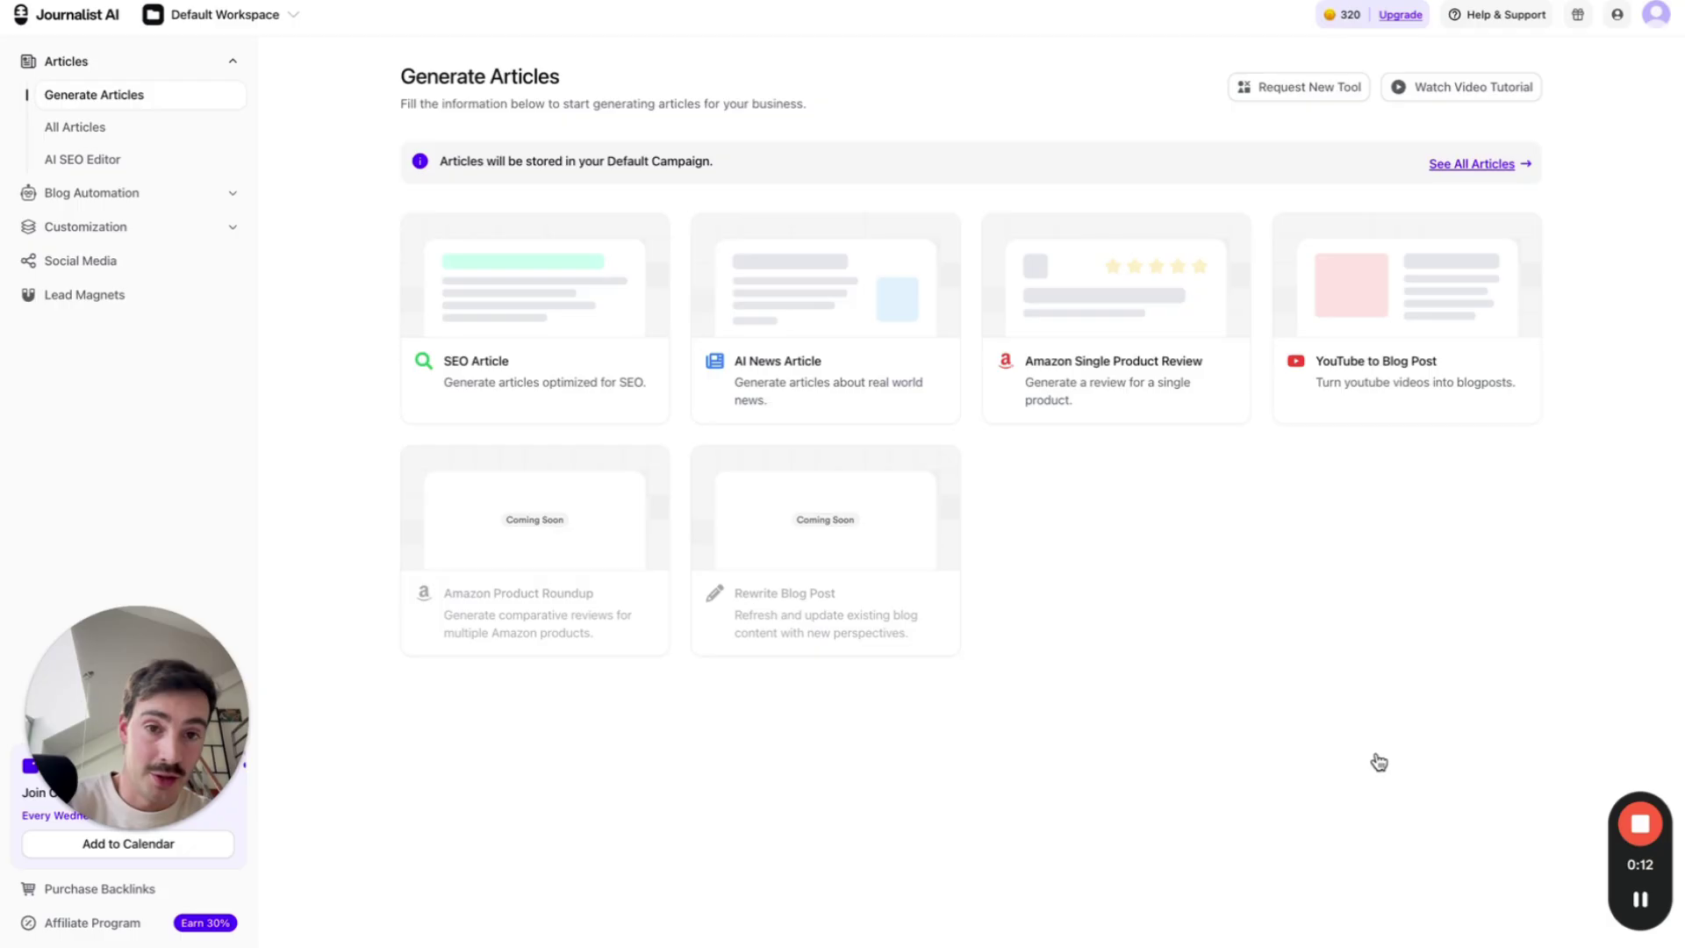
key(alt+shift+d)
drag(727, 566, 856, 529)
drag(809, 413, 734, 414)
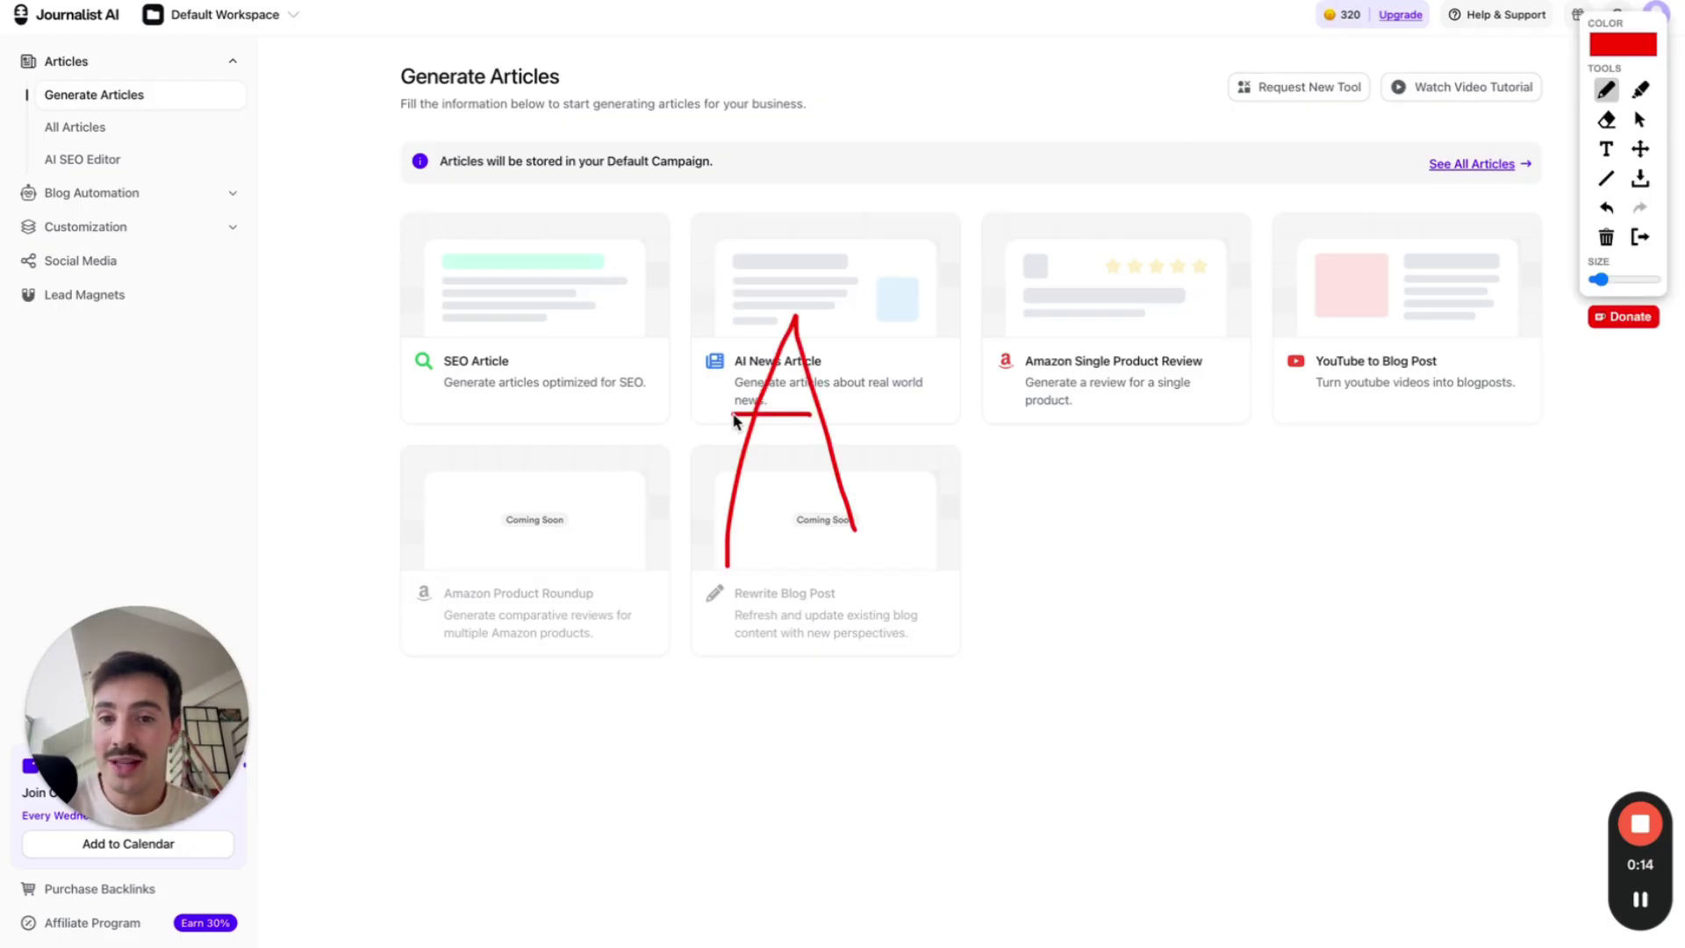
mouse_move(892, 305)
mouse_down()
mouse_move(1007, 458)
mouse_move(1116, 446)
mouse_up()
mouse_move(1023, 226)
mouse_down()
mouse_move(648, 714)
mouse_move(1047, 232)
mouse_up()
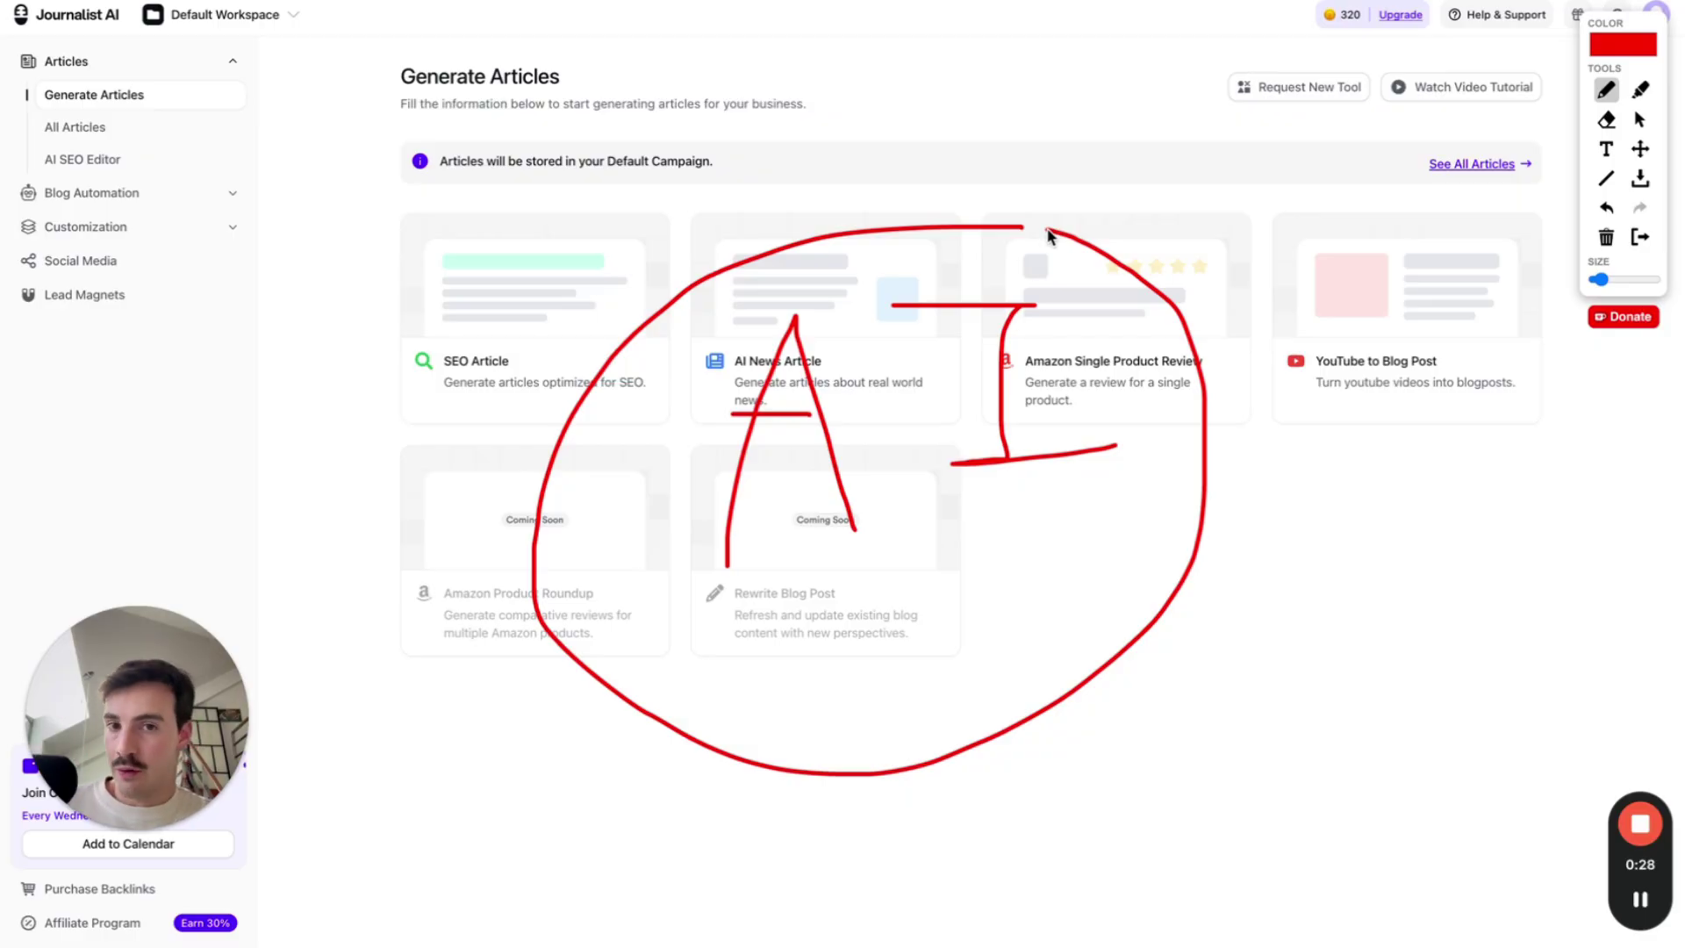
click(1638, 237)
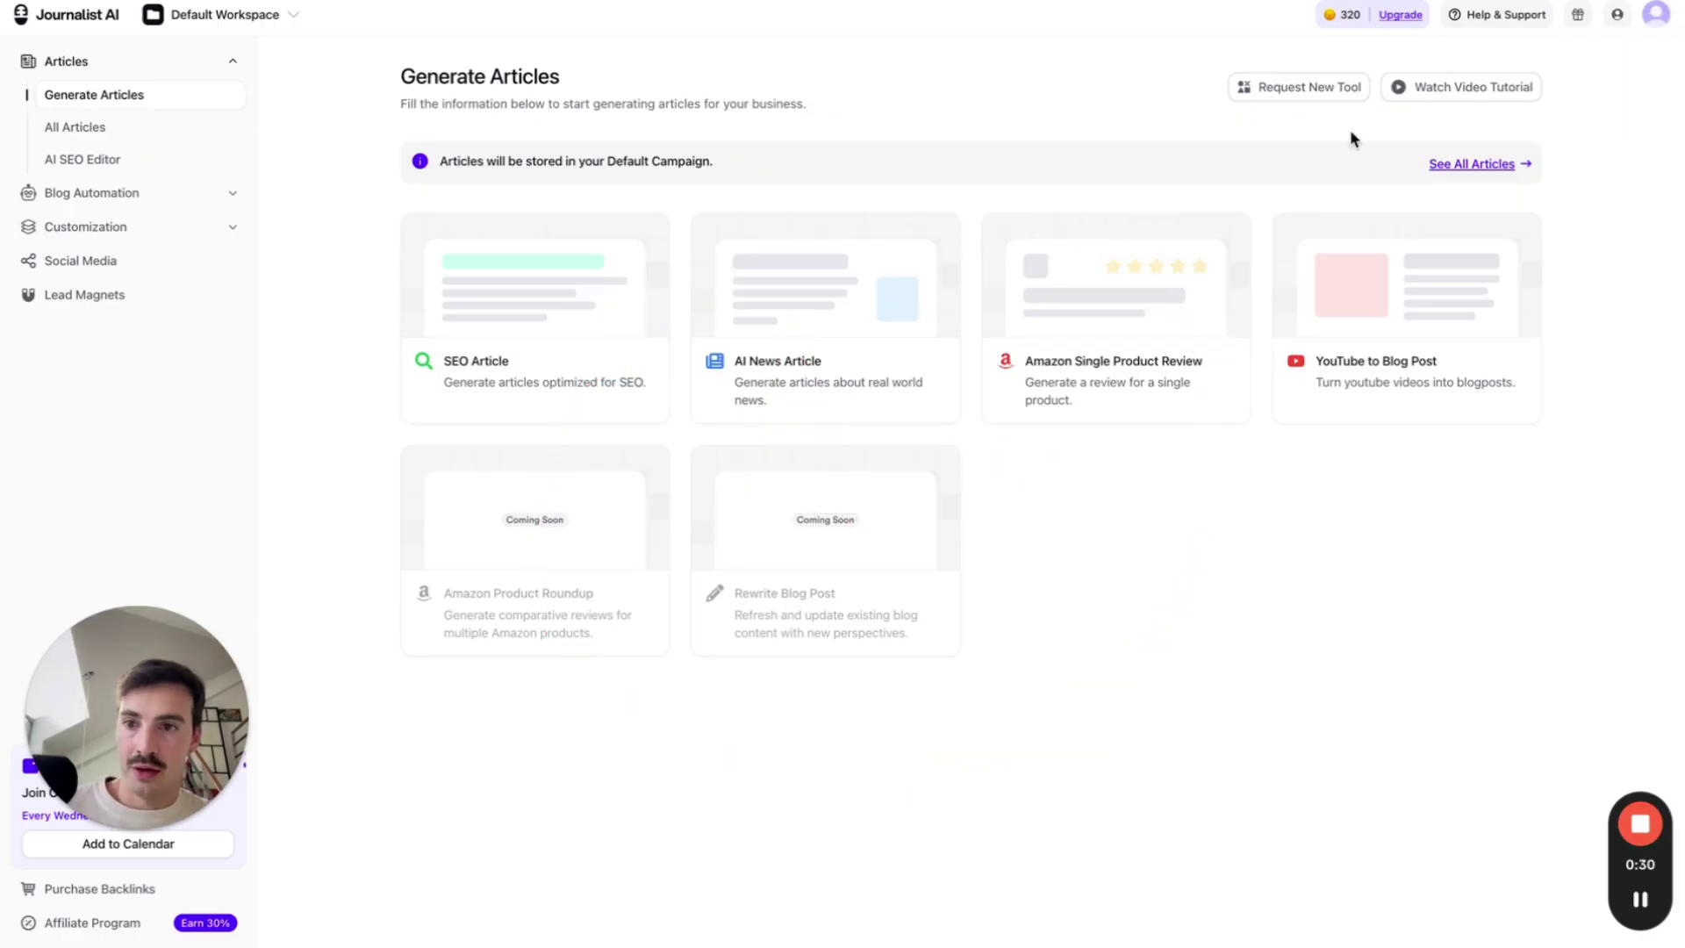
click(164, 207)
click(140, 164)
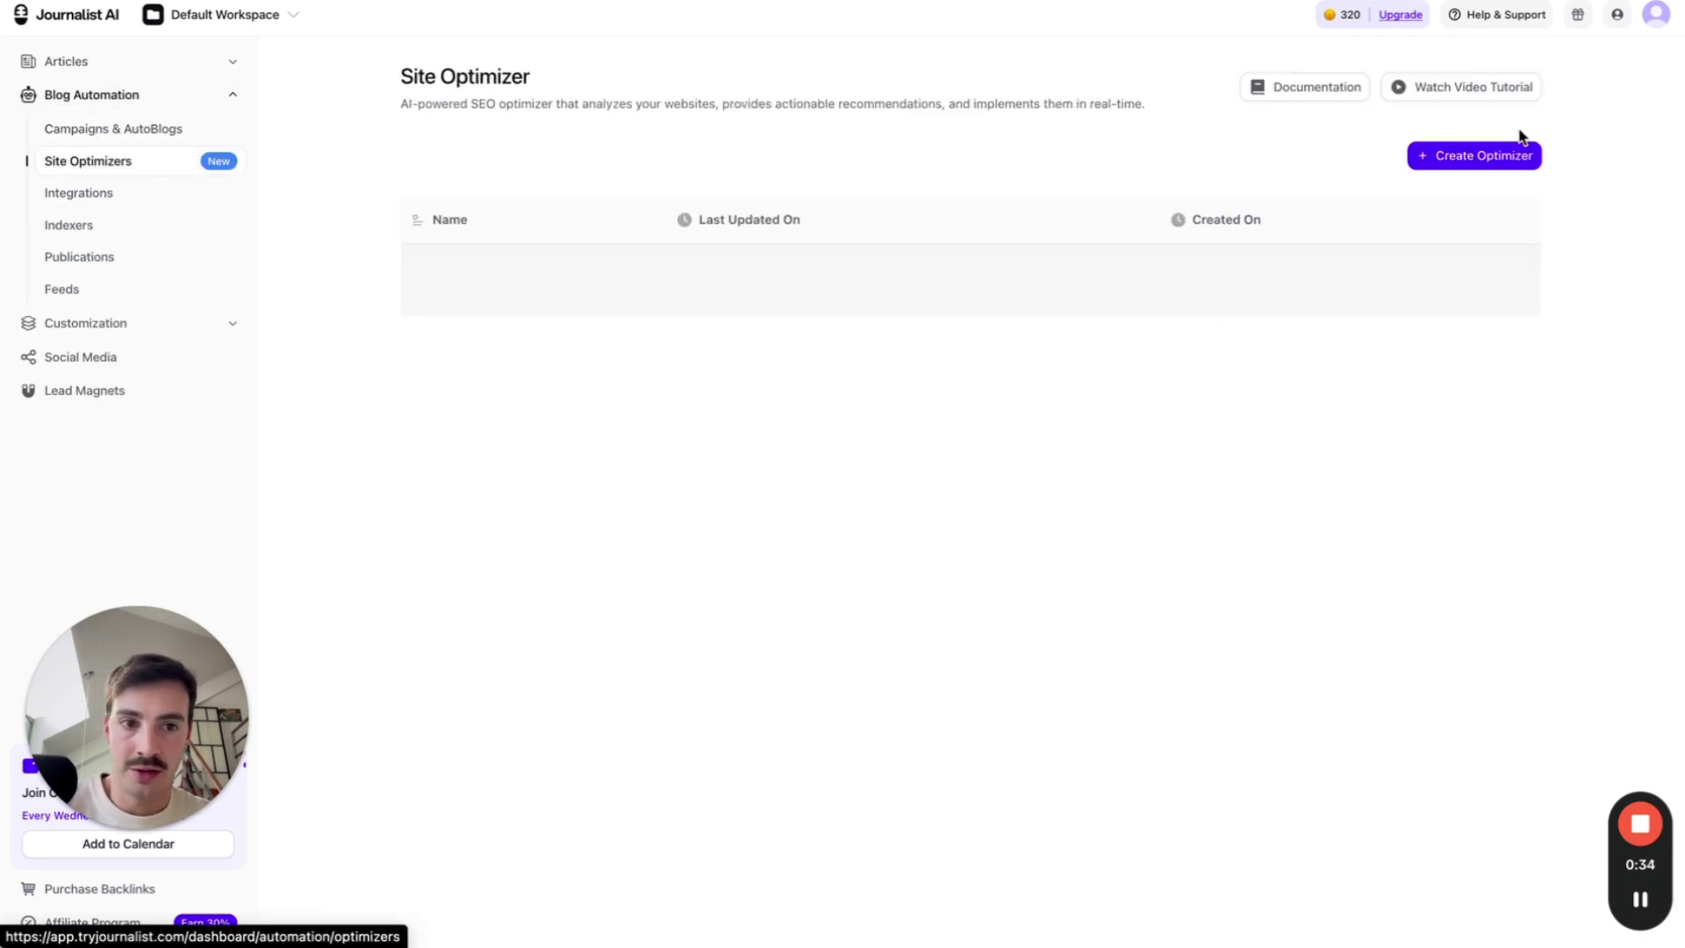
click(1480, 164)
click(843, 278)
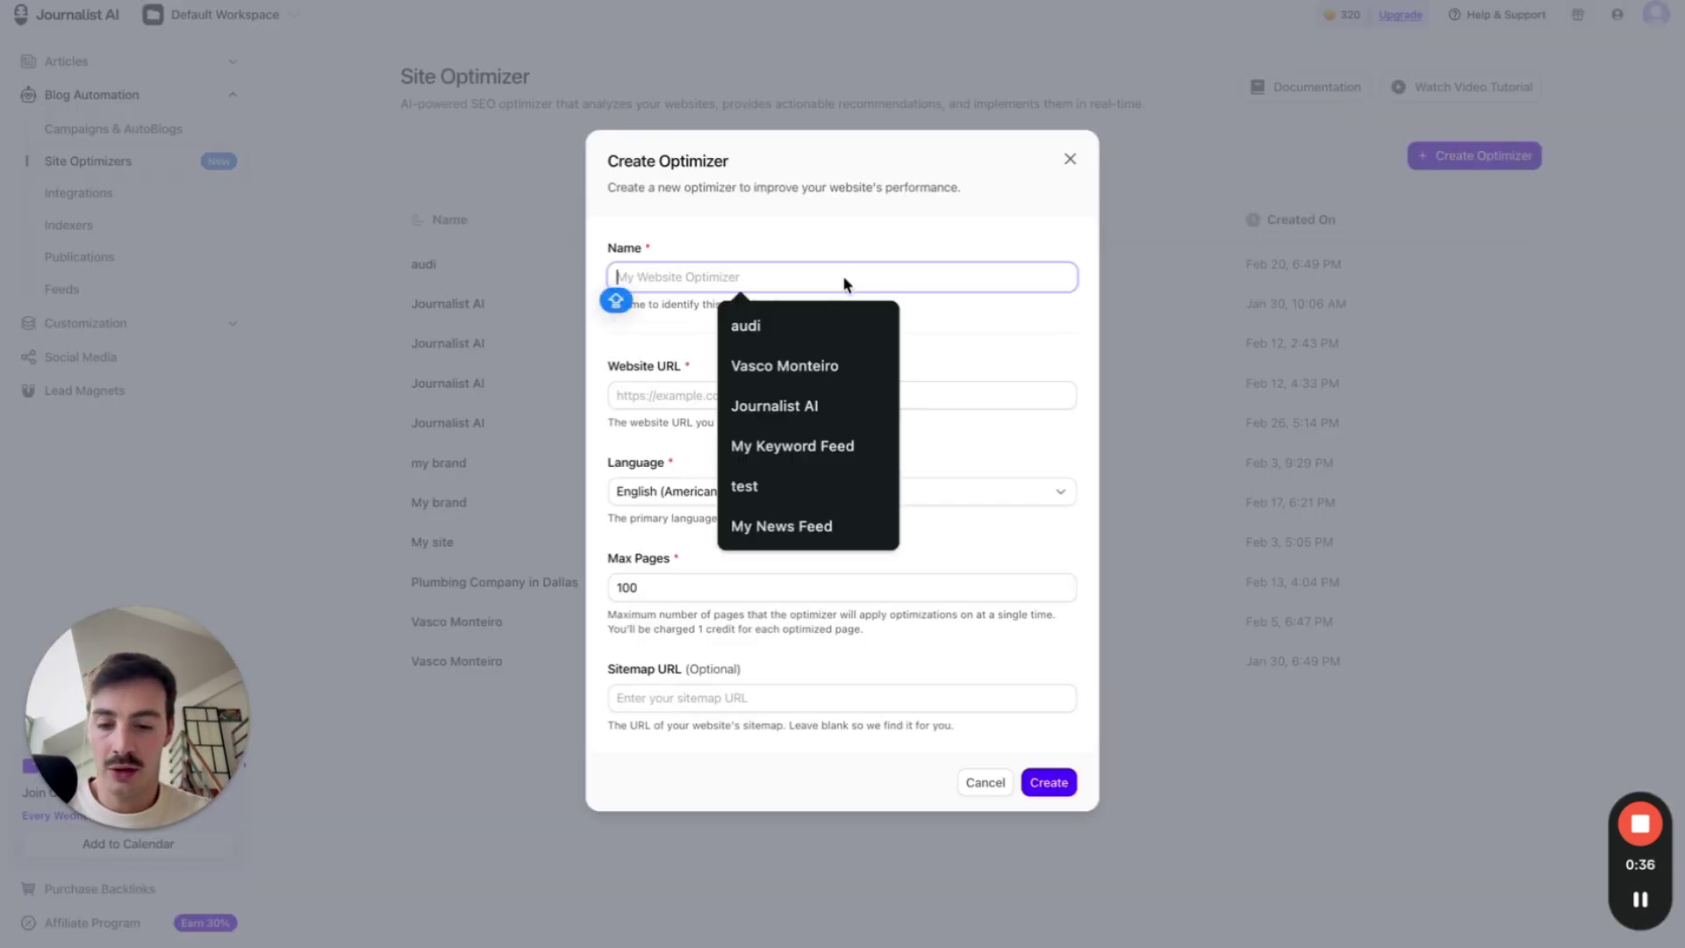
text(My brand)
click(694, 396)
key(Down)
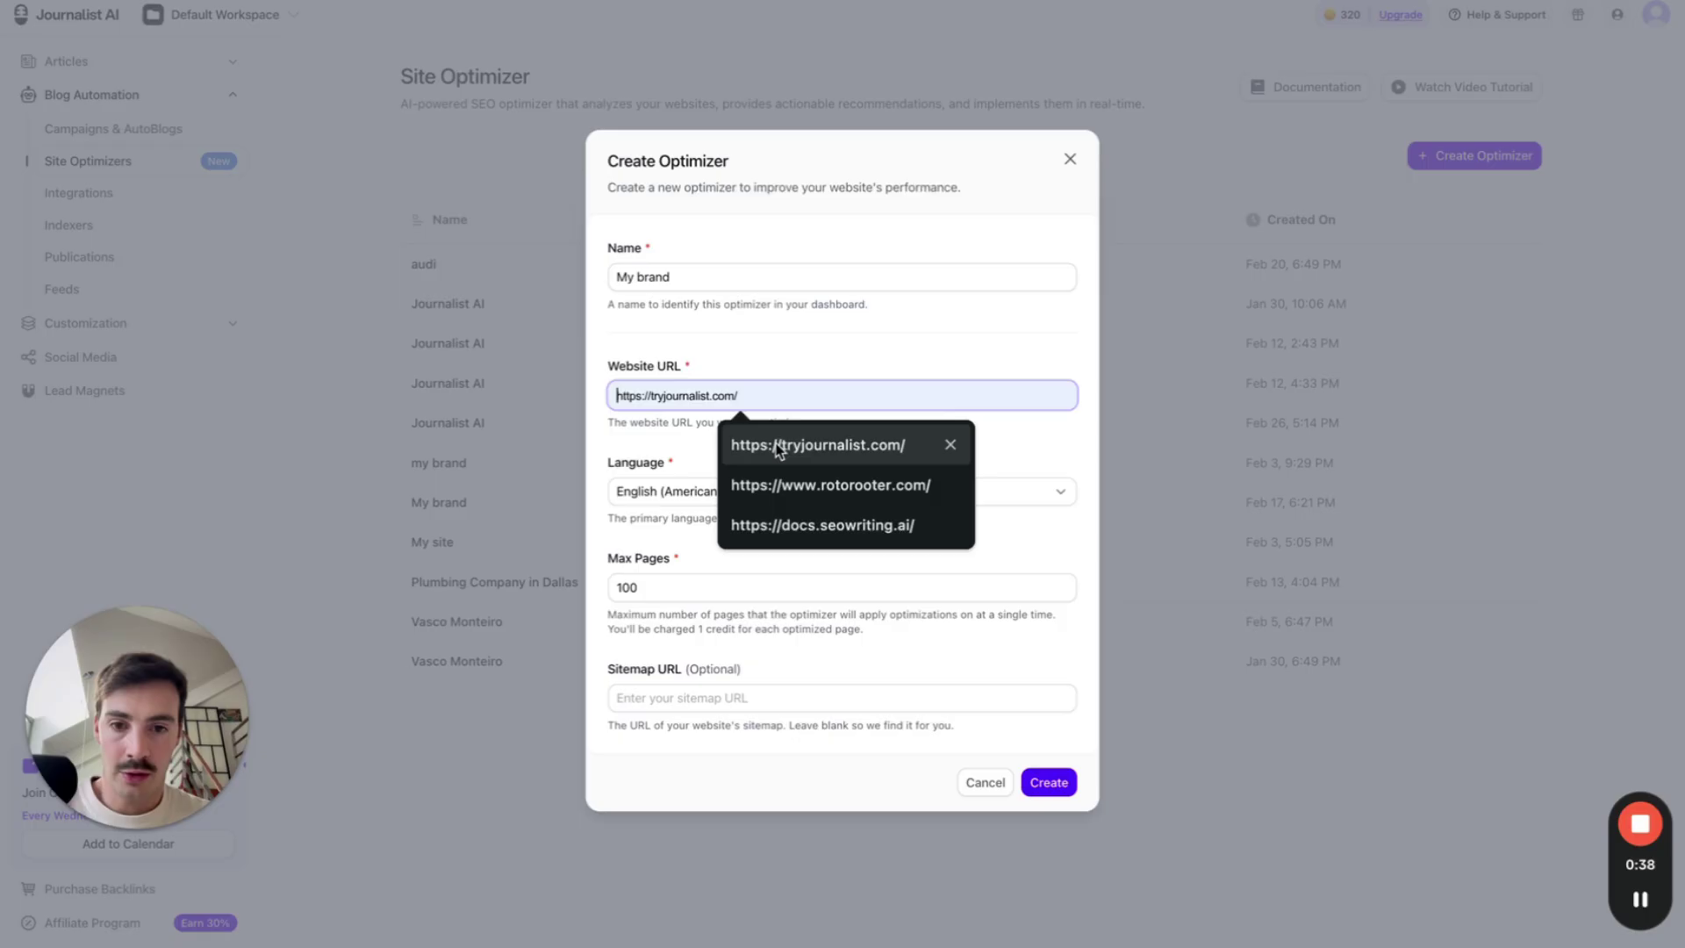
key(Return)
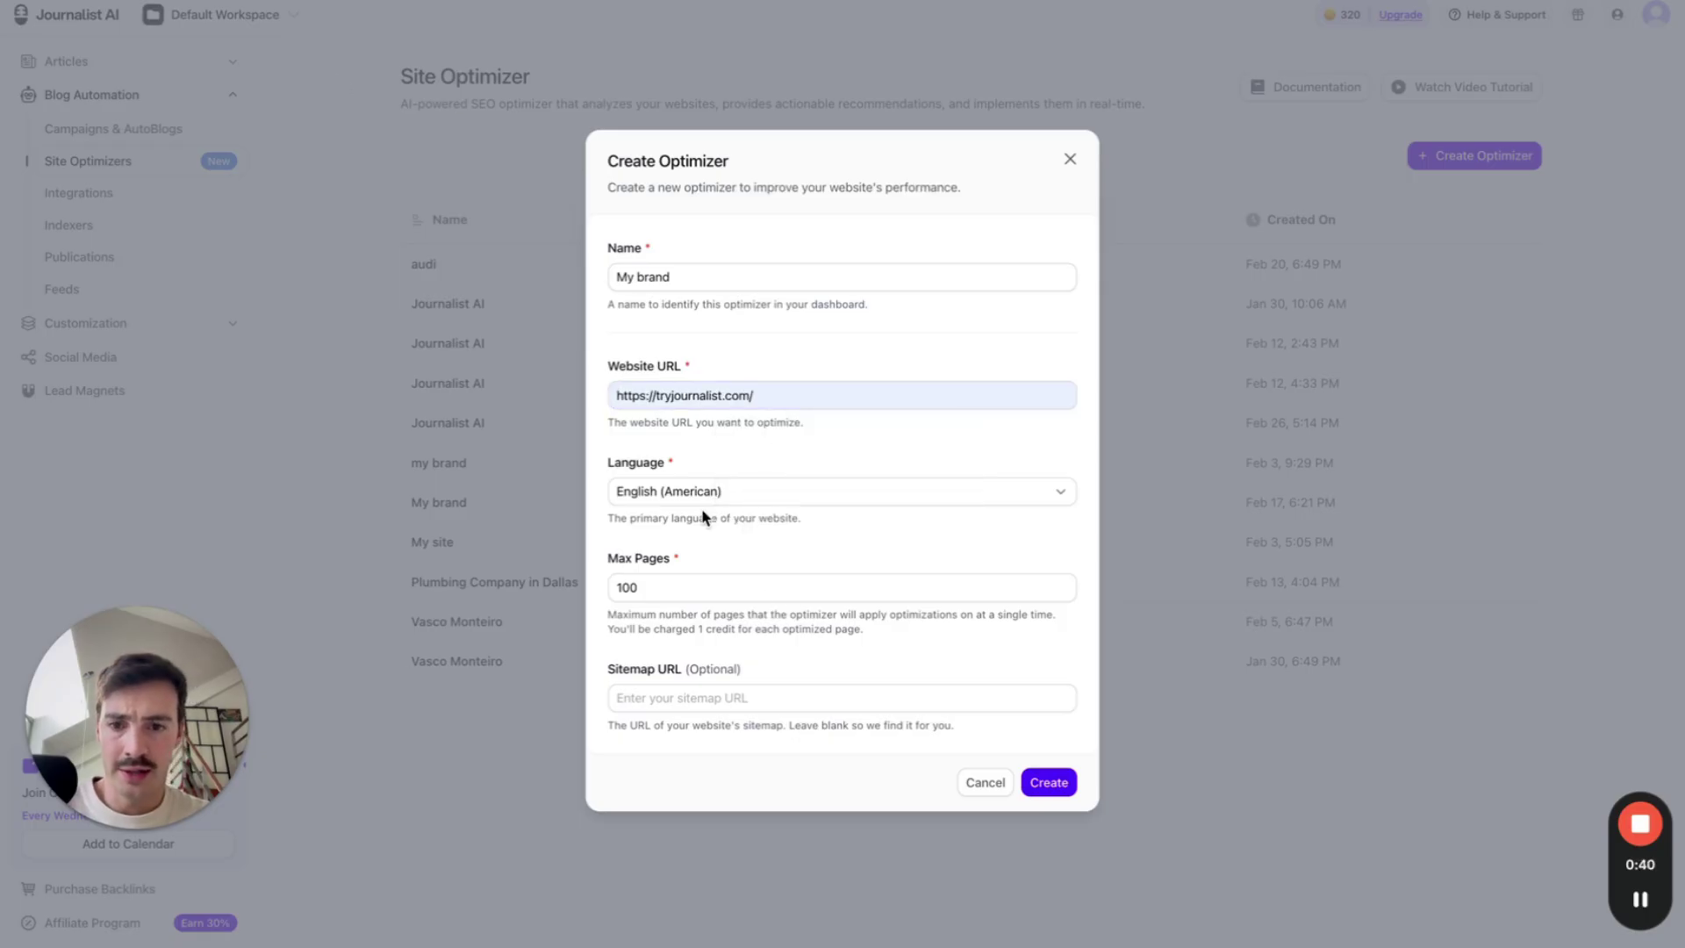
double_click(713, 577)
text(20)
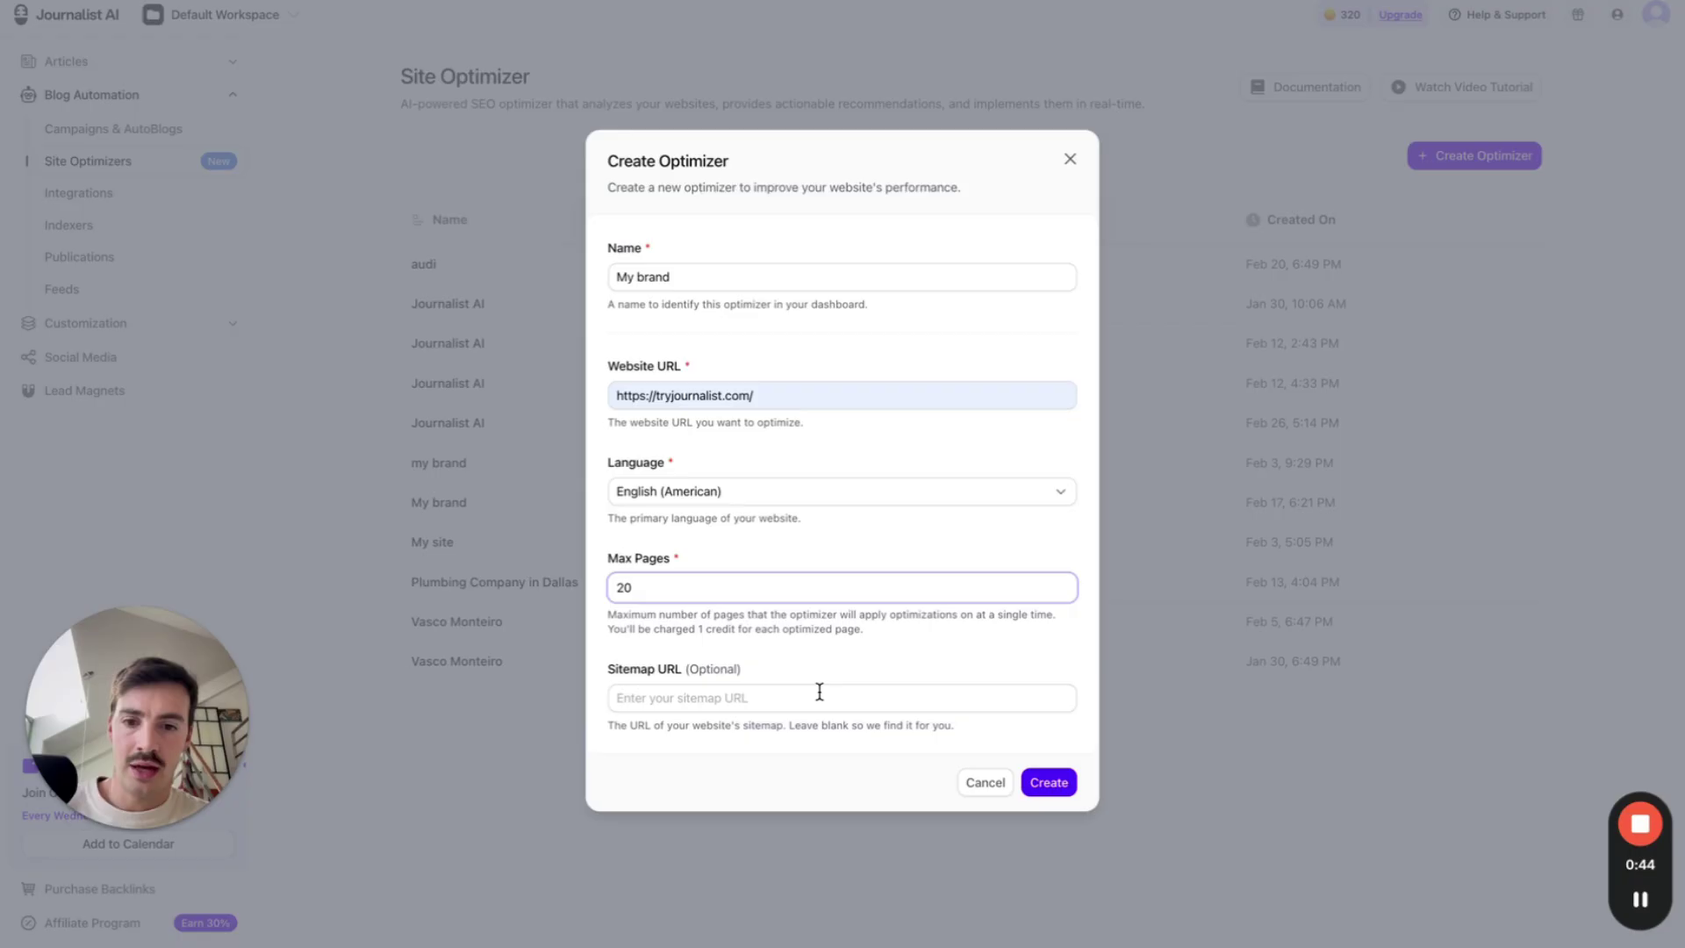
click(1047, 781)
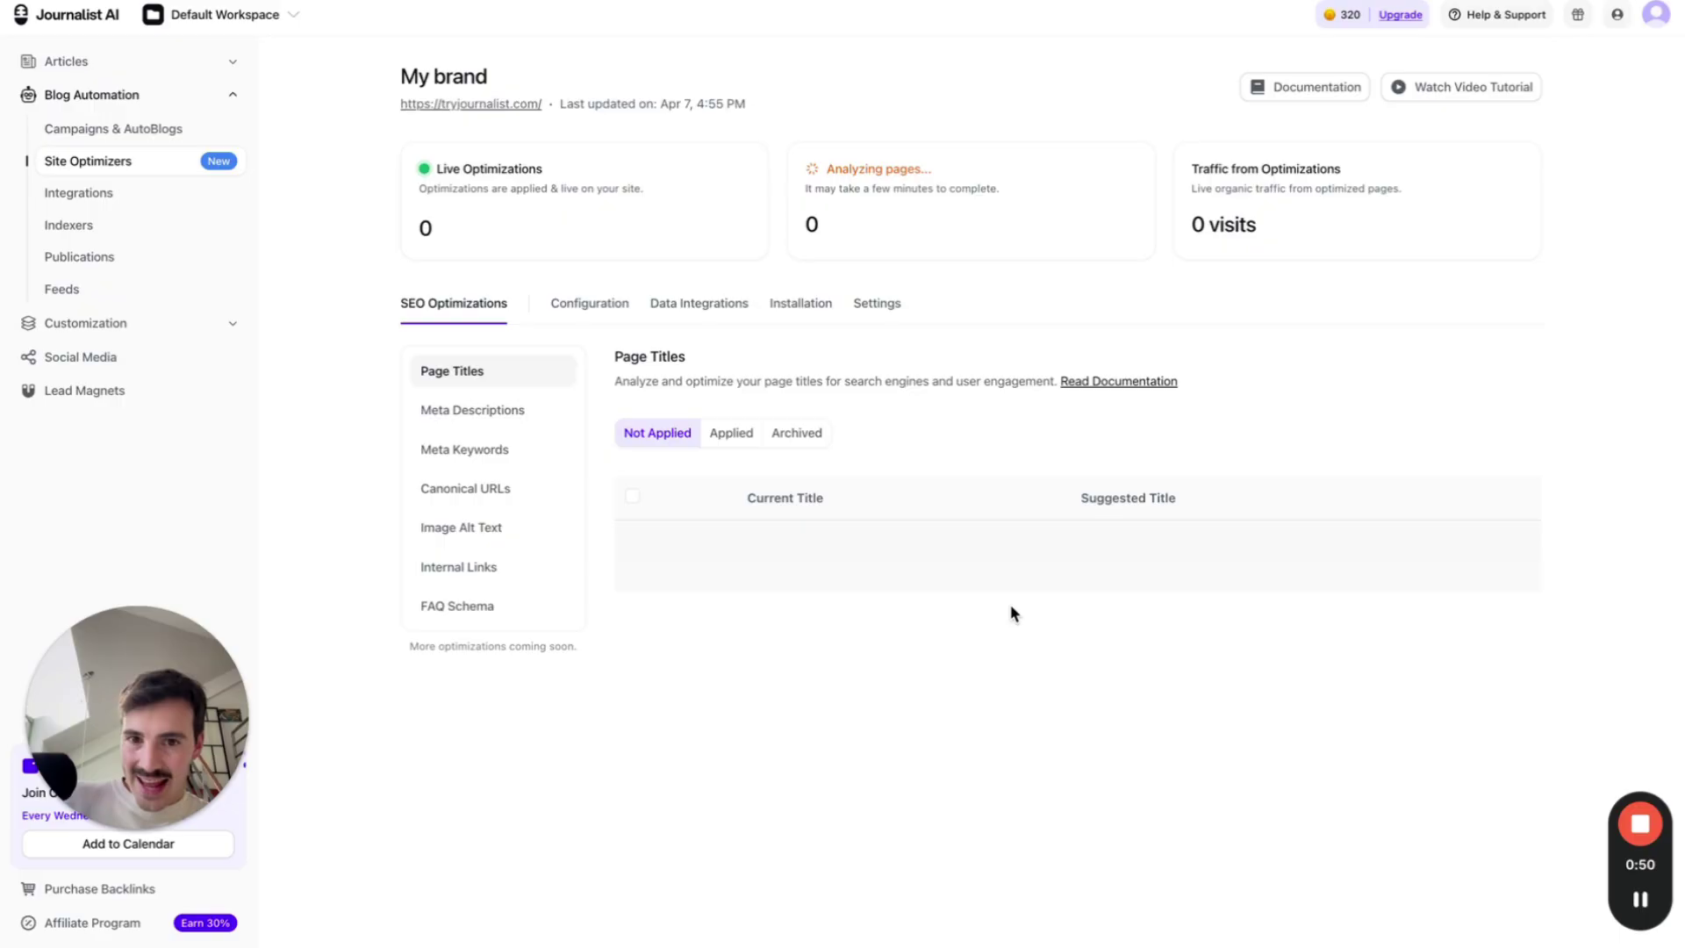
Circle the Analyzing pages counter and mark each optimization category in red, then clear the marks.
key(alt+shift+d)
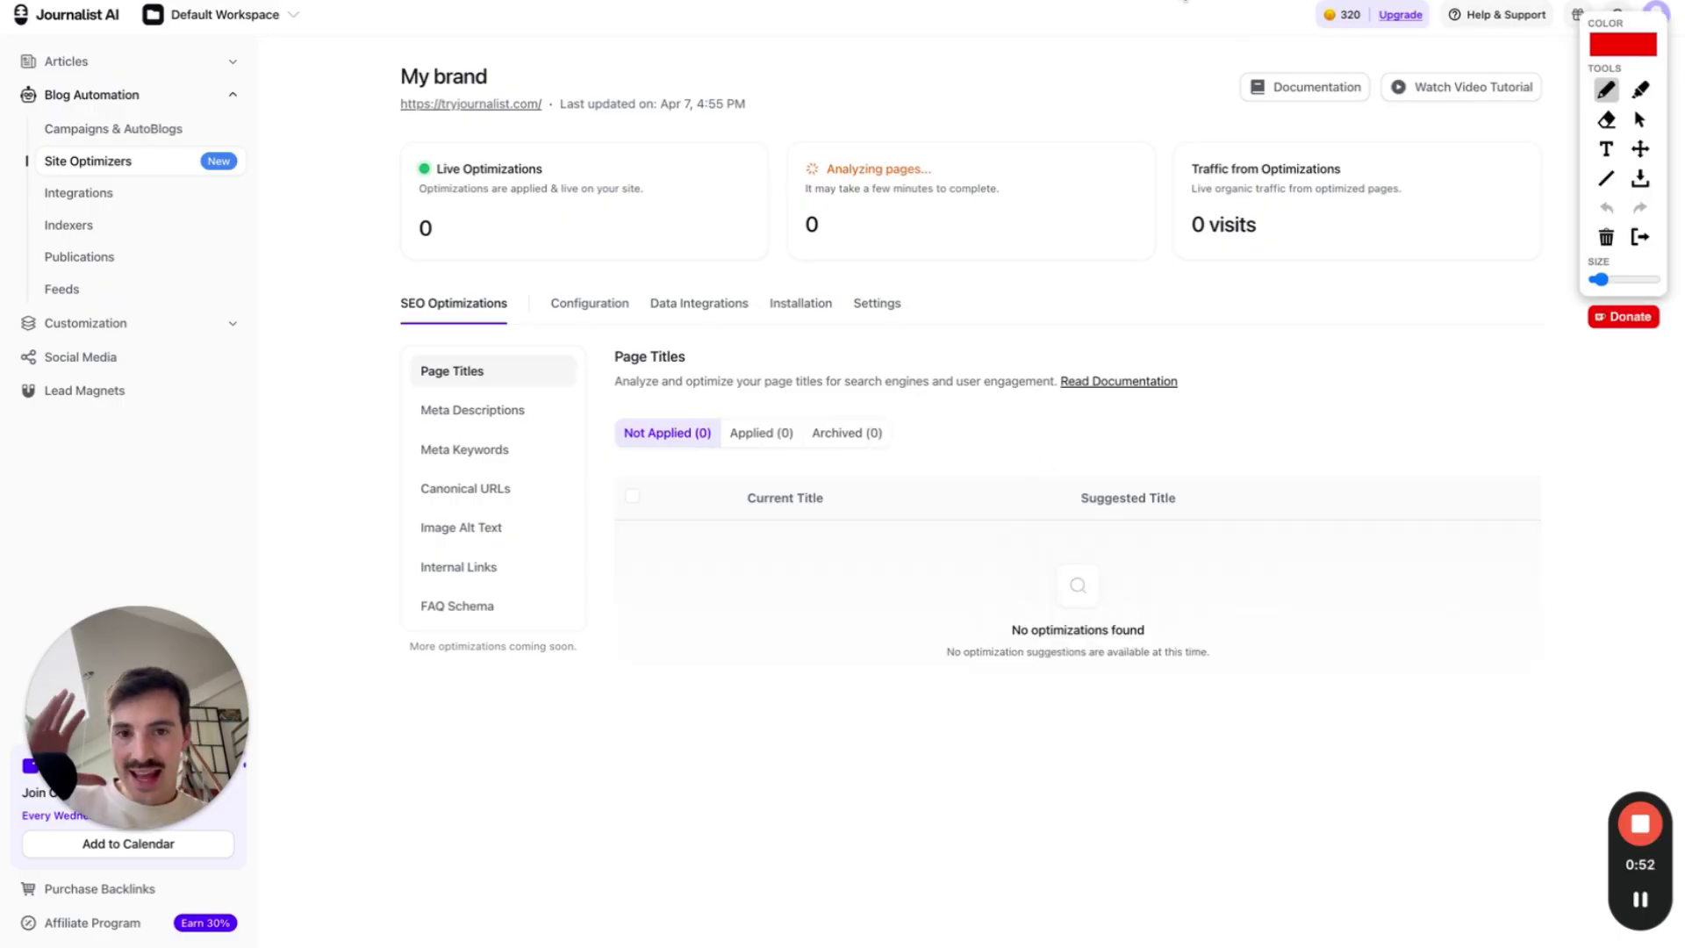
drag(891, 101, 775, 174)
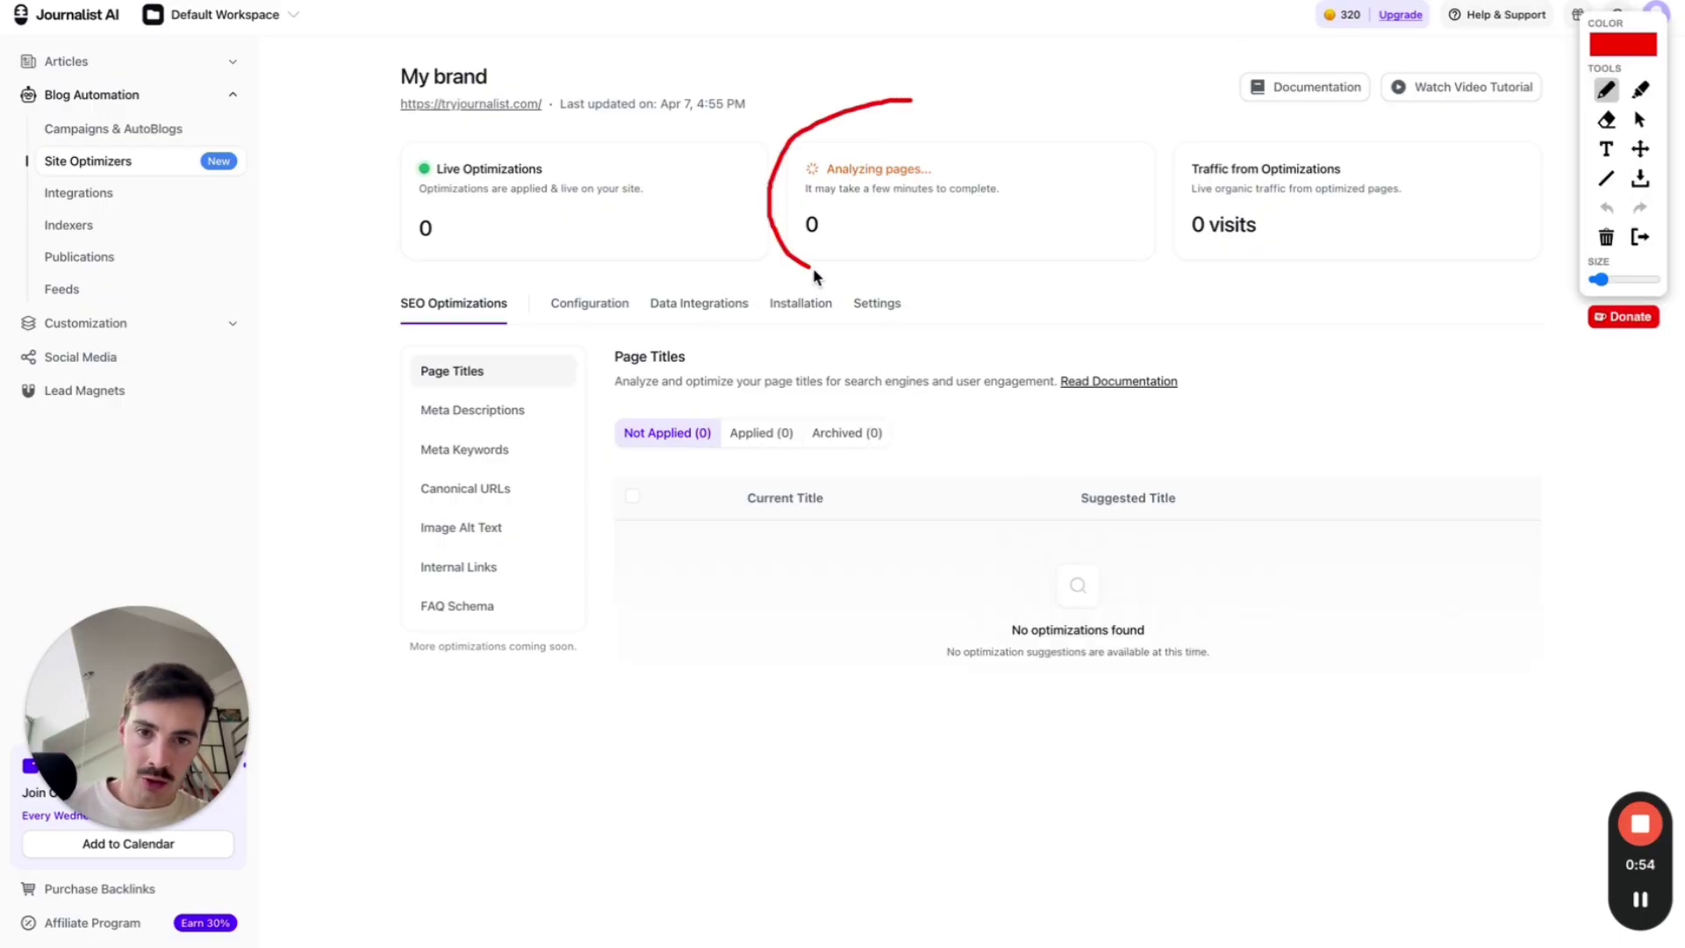
drag(813, 267, 909, 98)
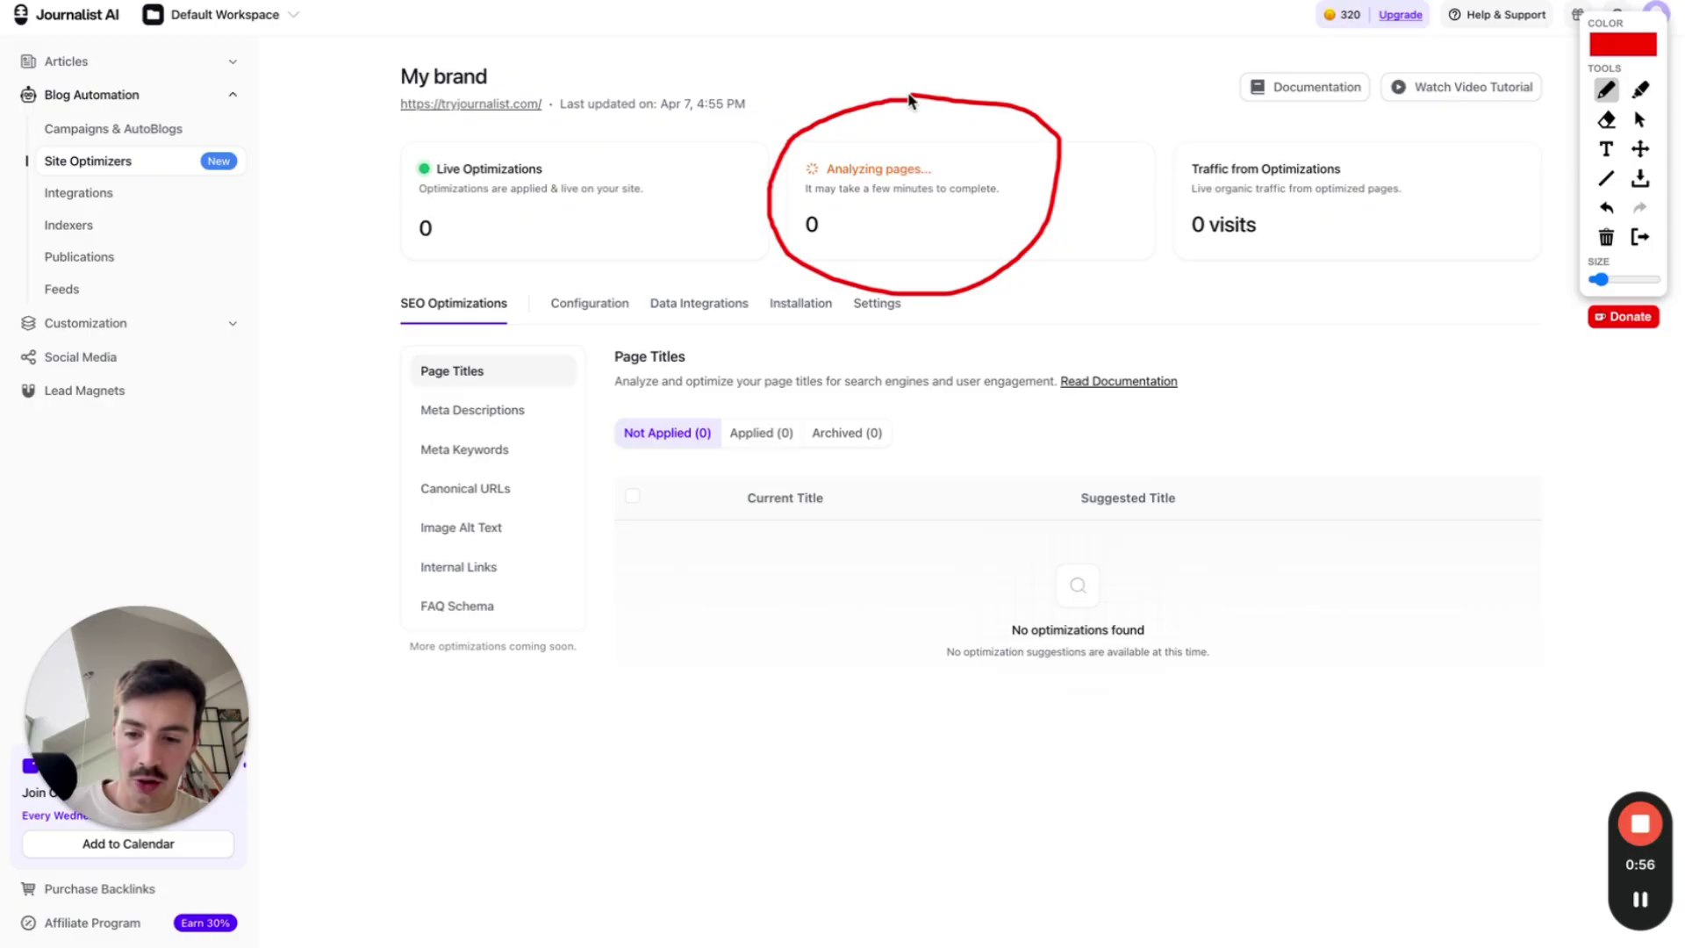
key(ctrl+plus)
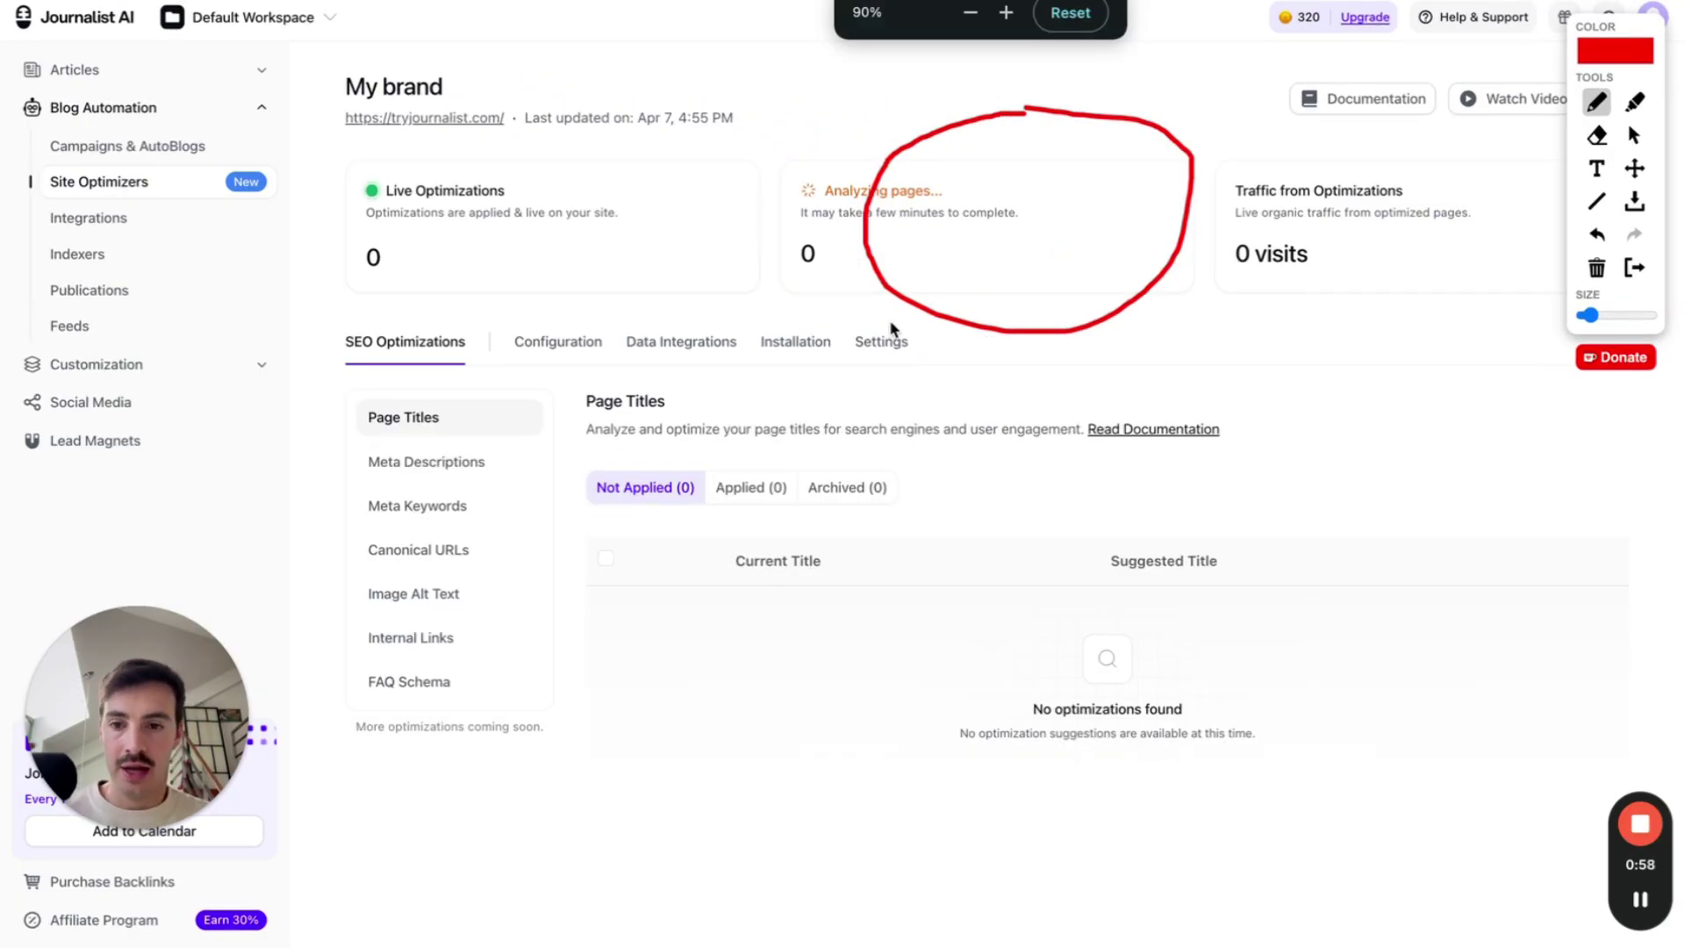
drag(935, 77, 915, 102)
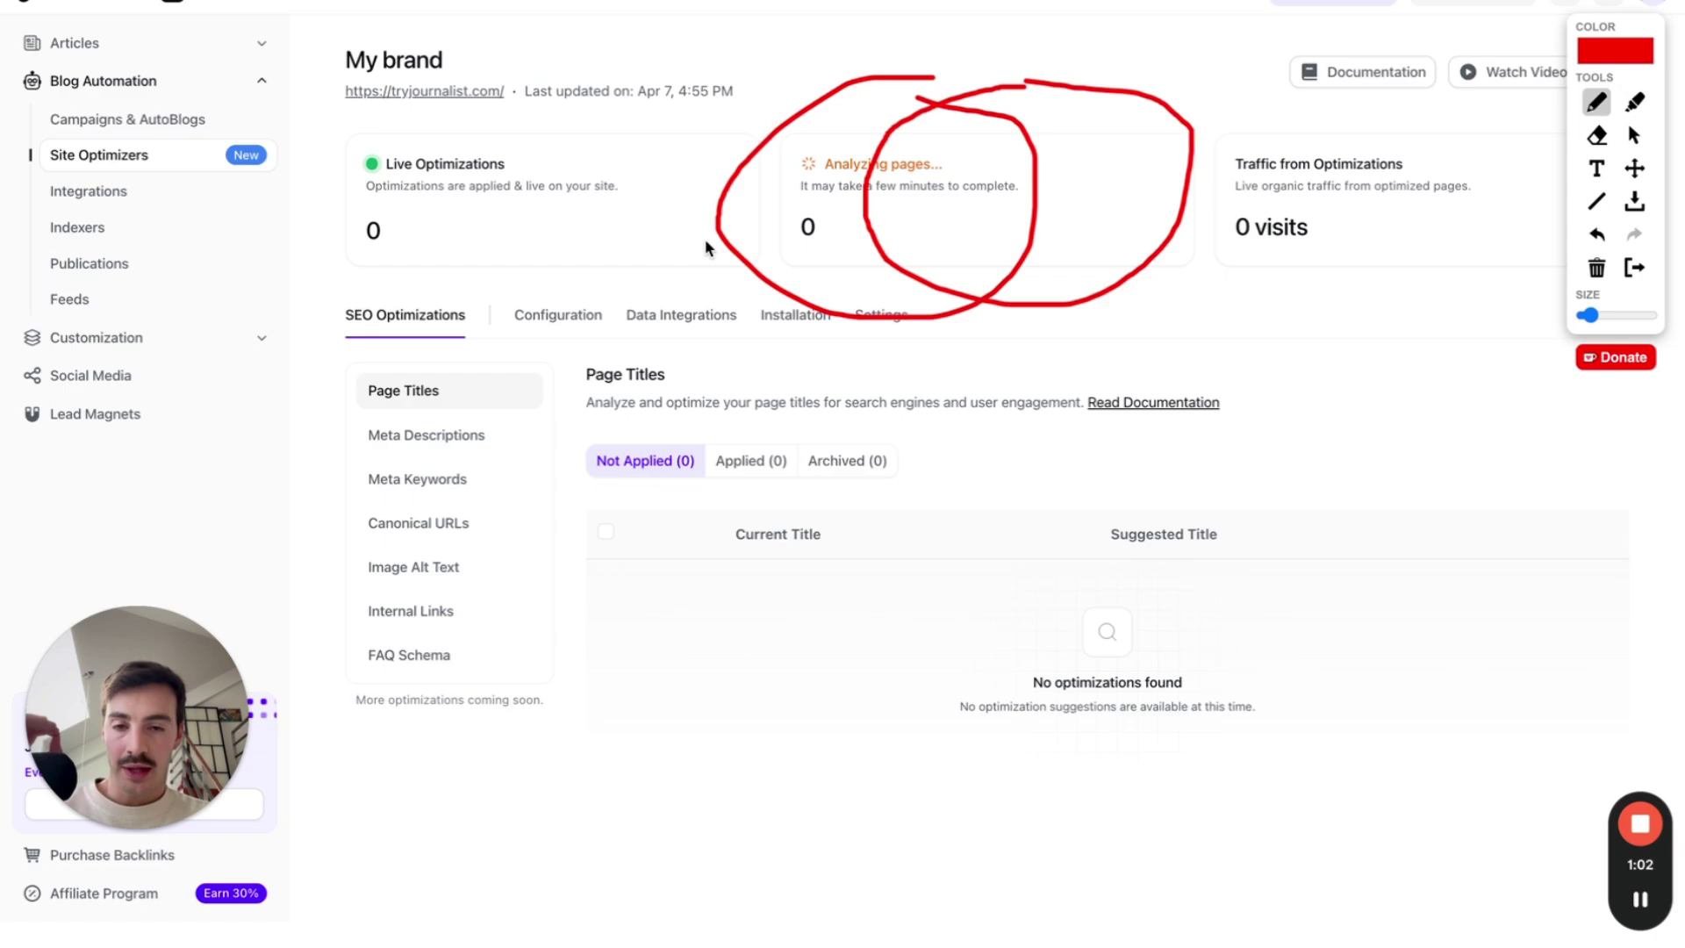
drag(345, 394, 348, 398)
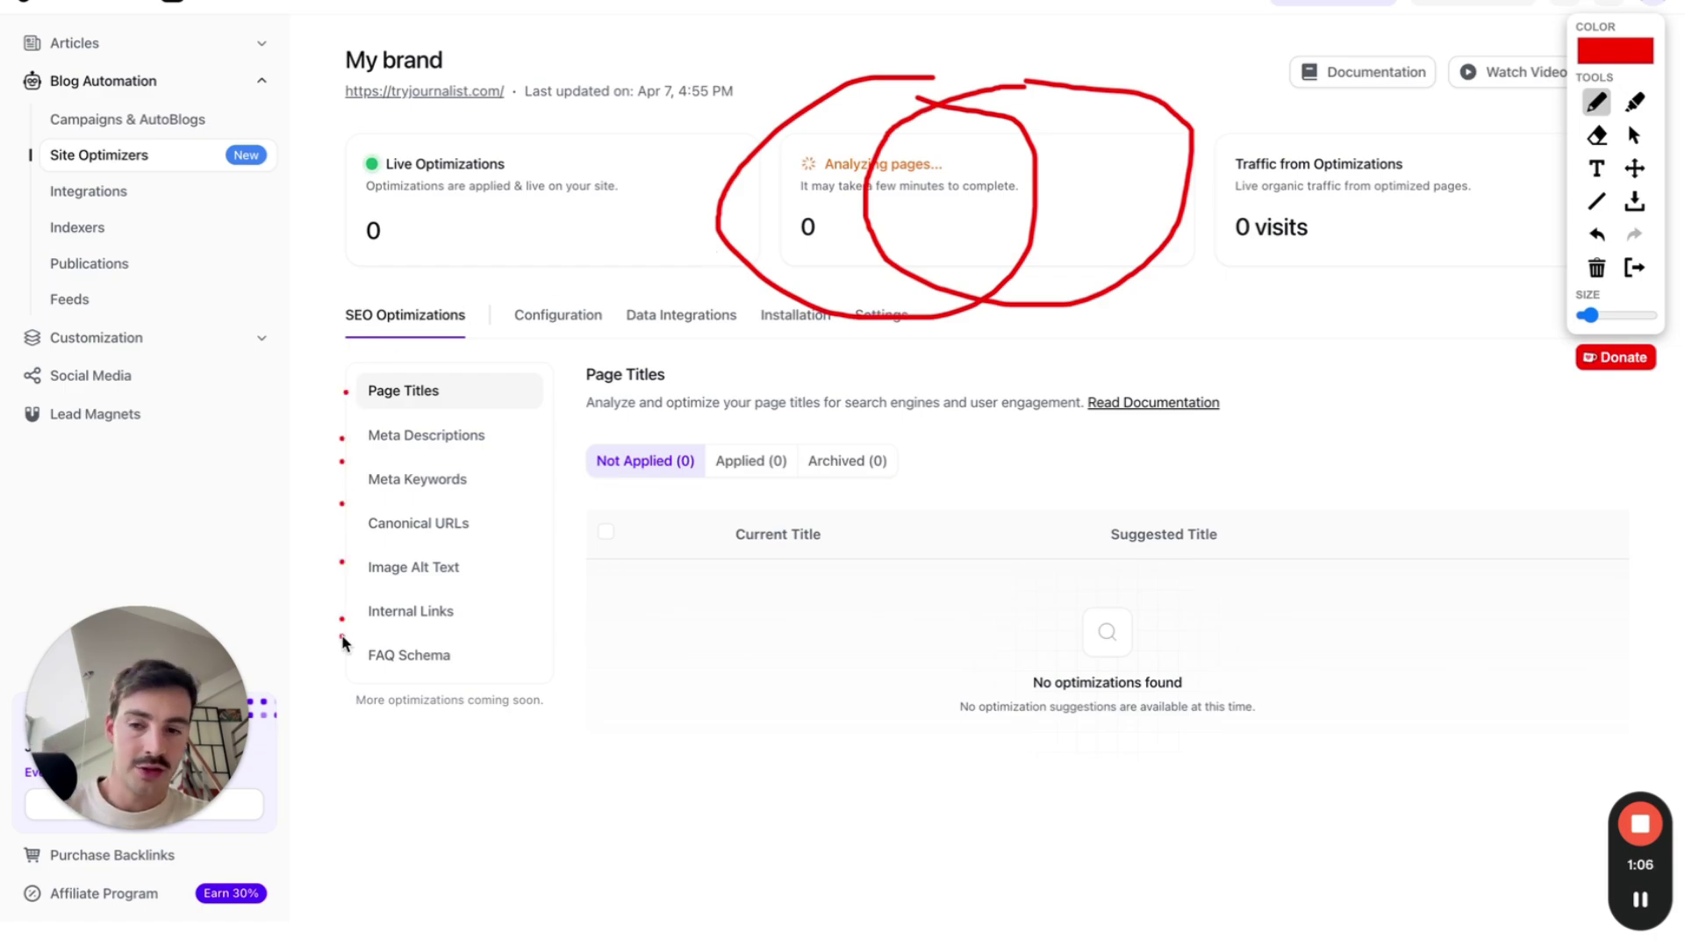
drag(276, 395, 351, 395)
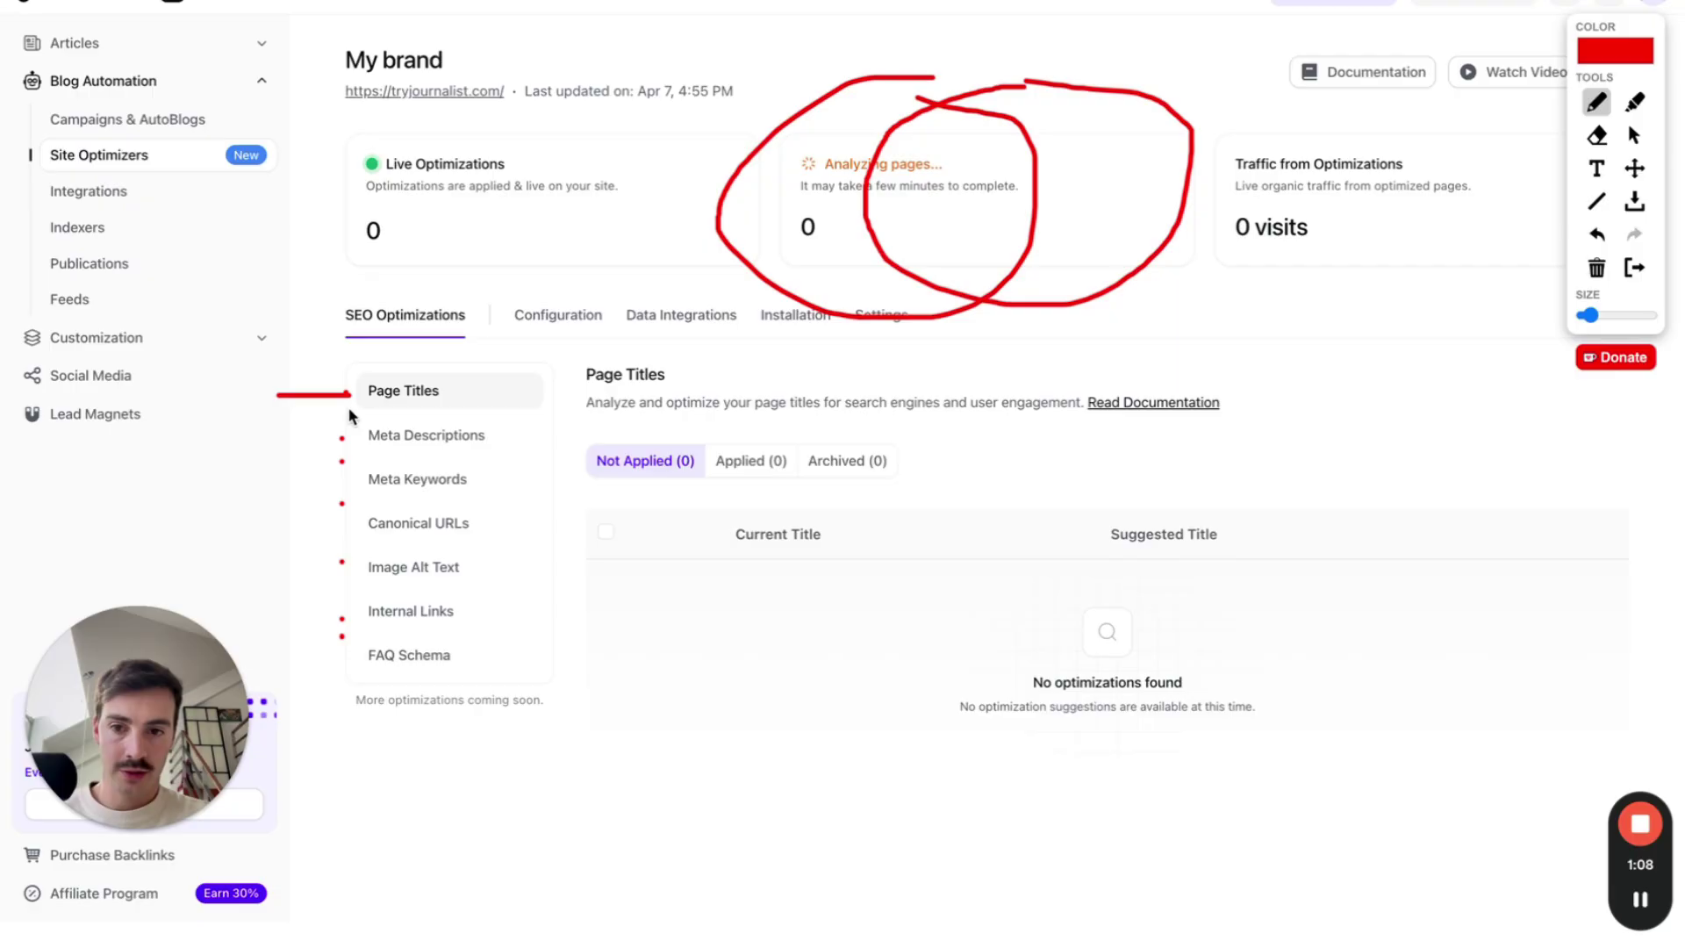
mouse_move(280, 438)
mouse_down()
mouse_move(331, 438)
mouse_move(360, 479)
mouse_up()
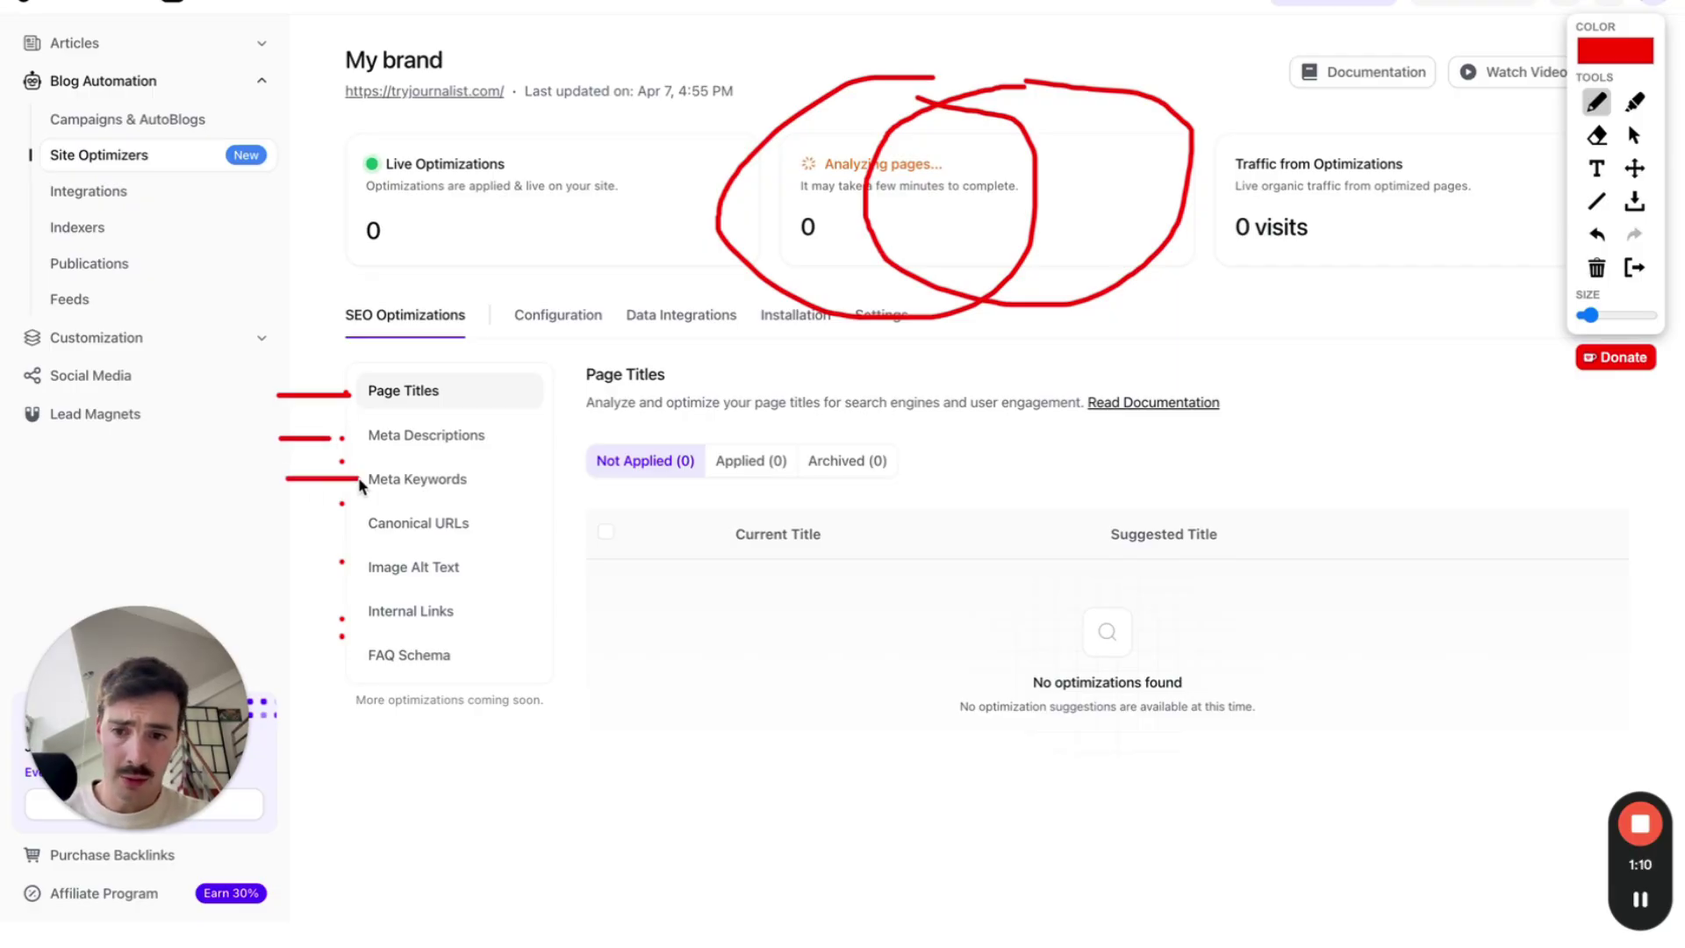
drag(286, 526, 333, 527)
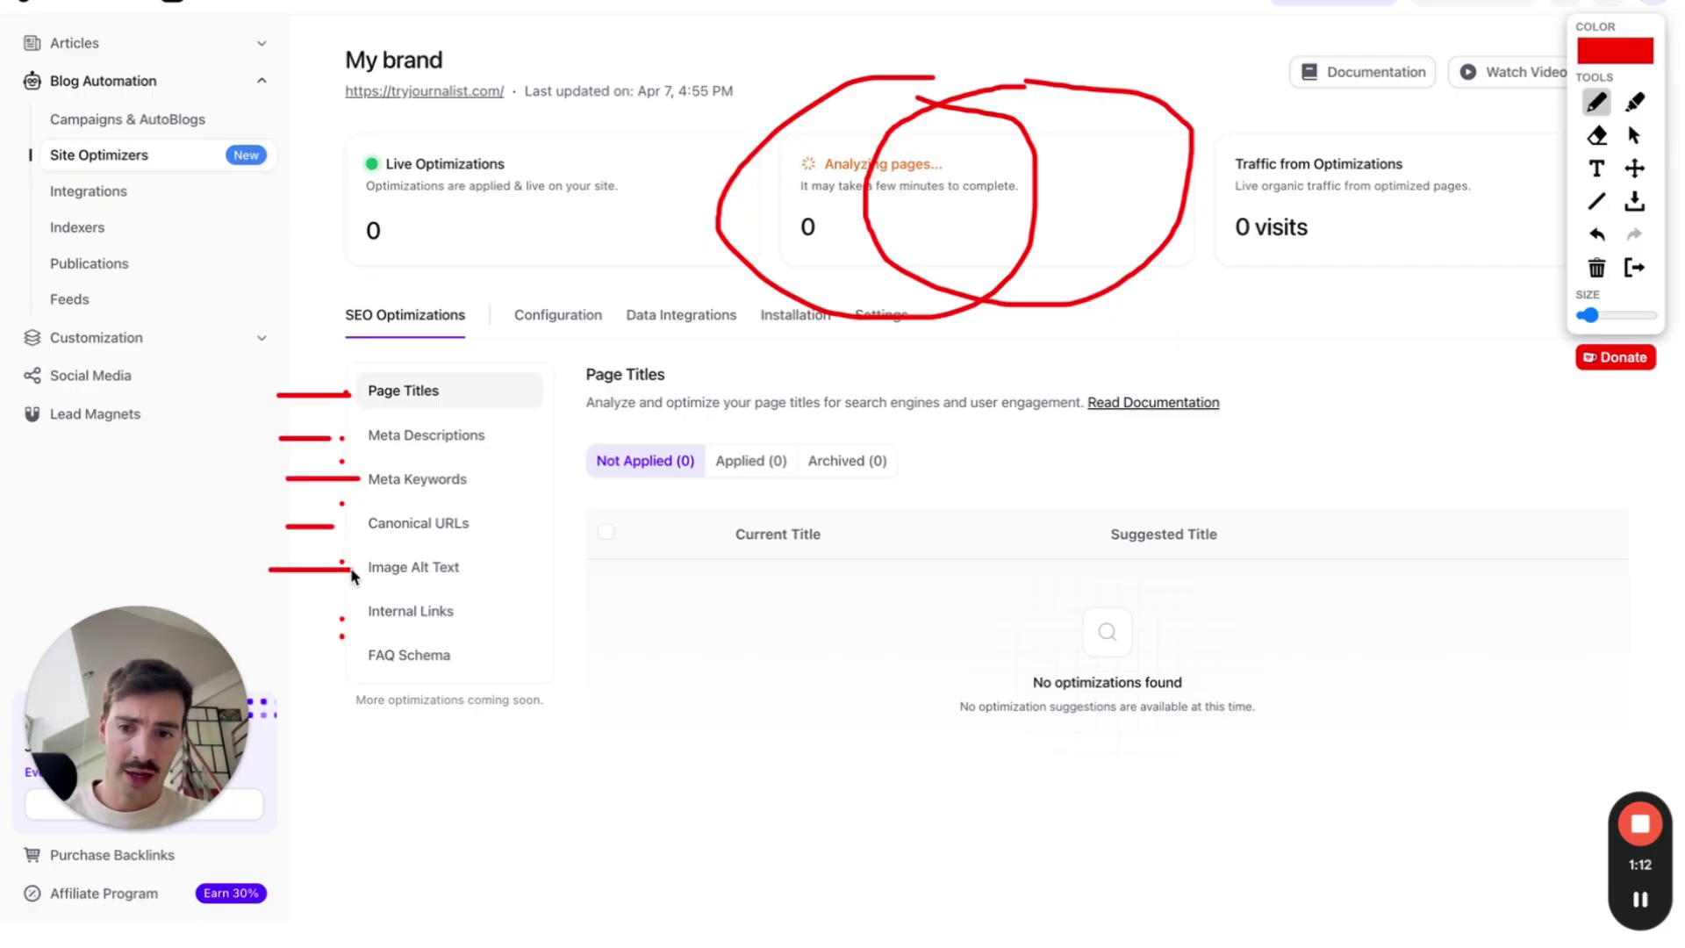
drag(294, 608, 342, 608)
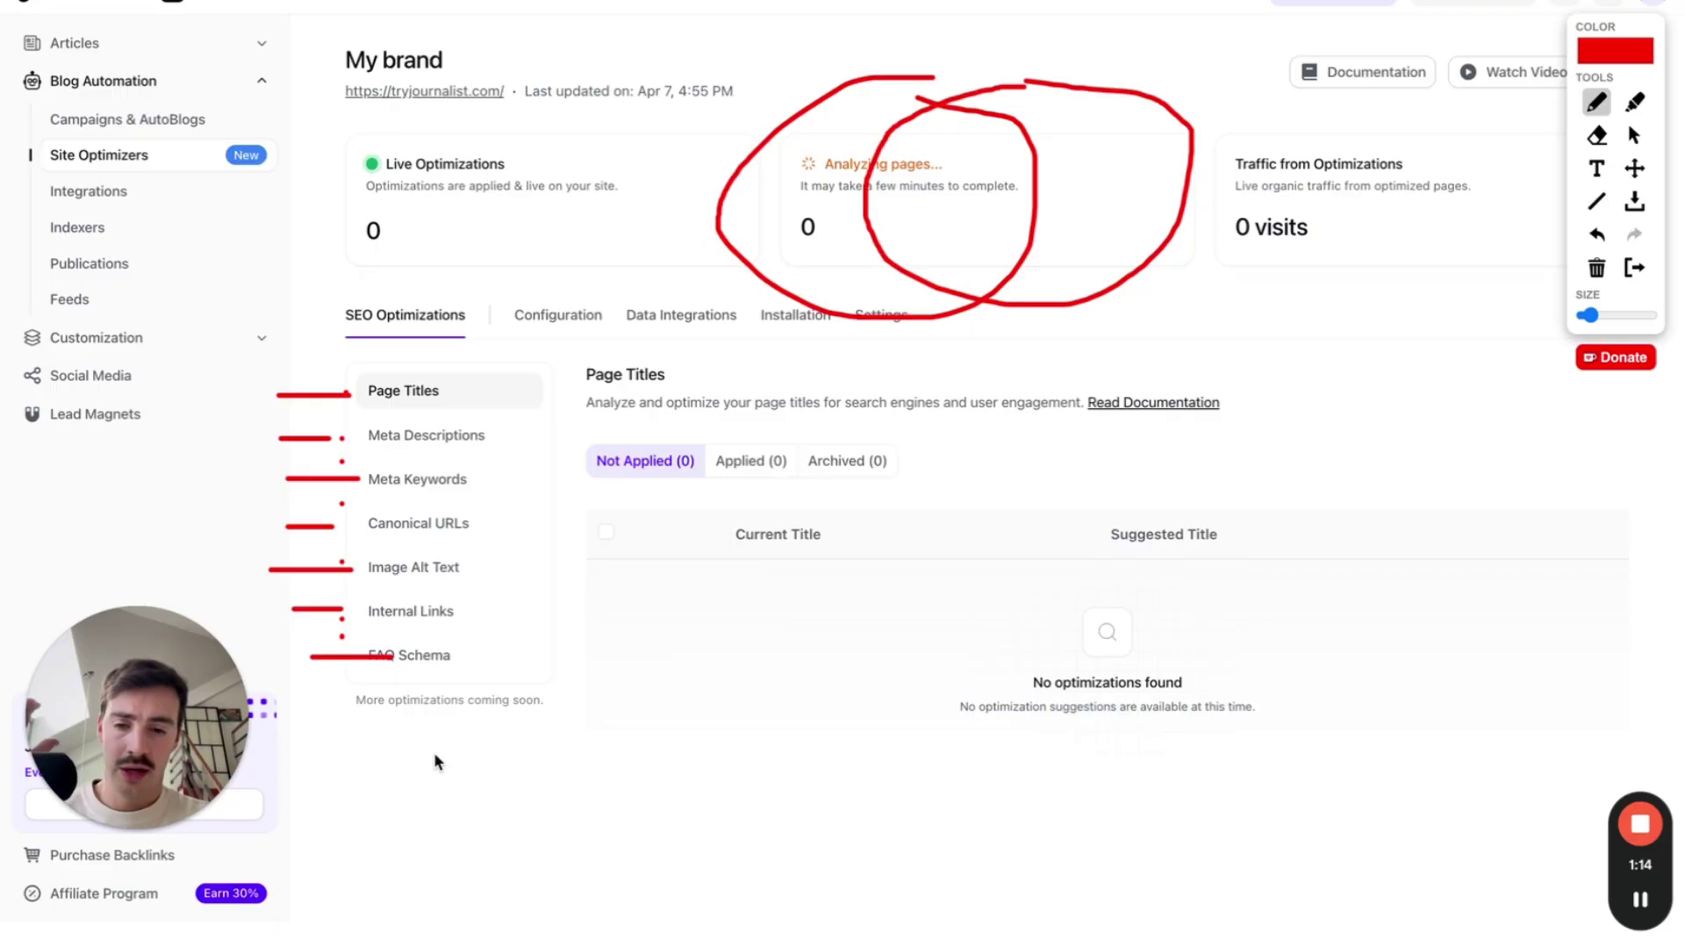
drag(445, 744, 445, 932)
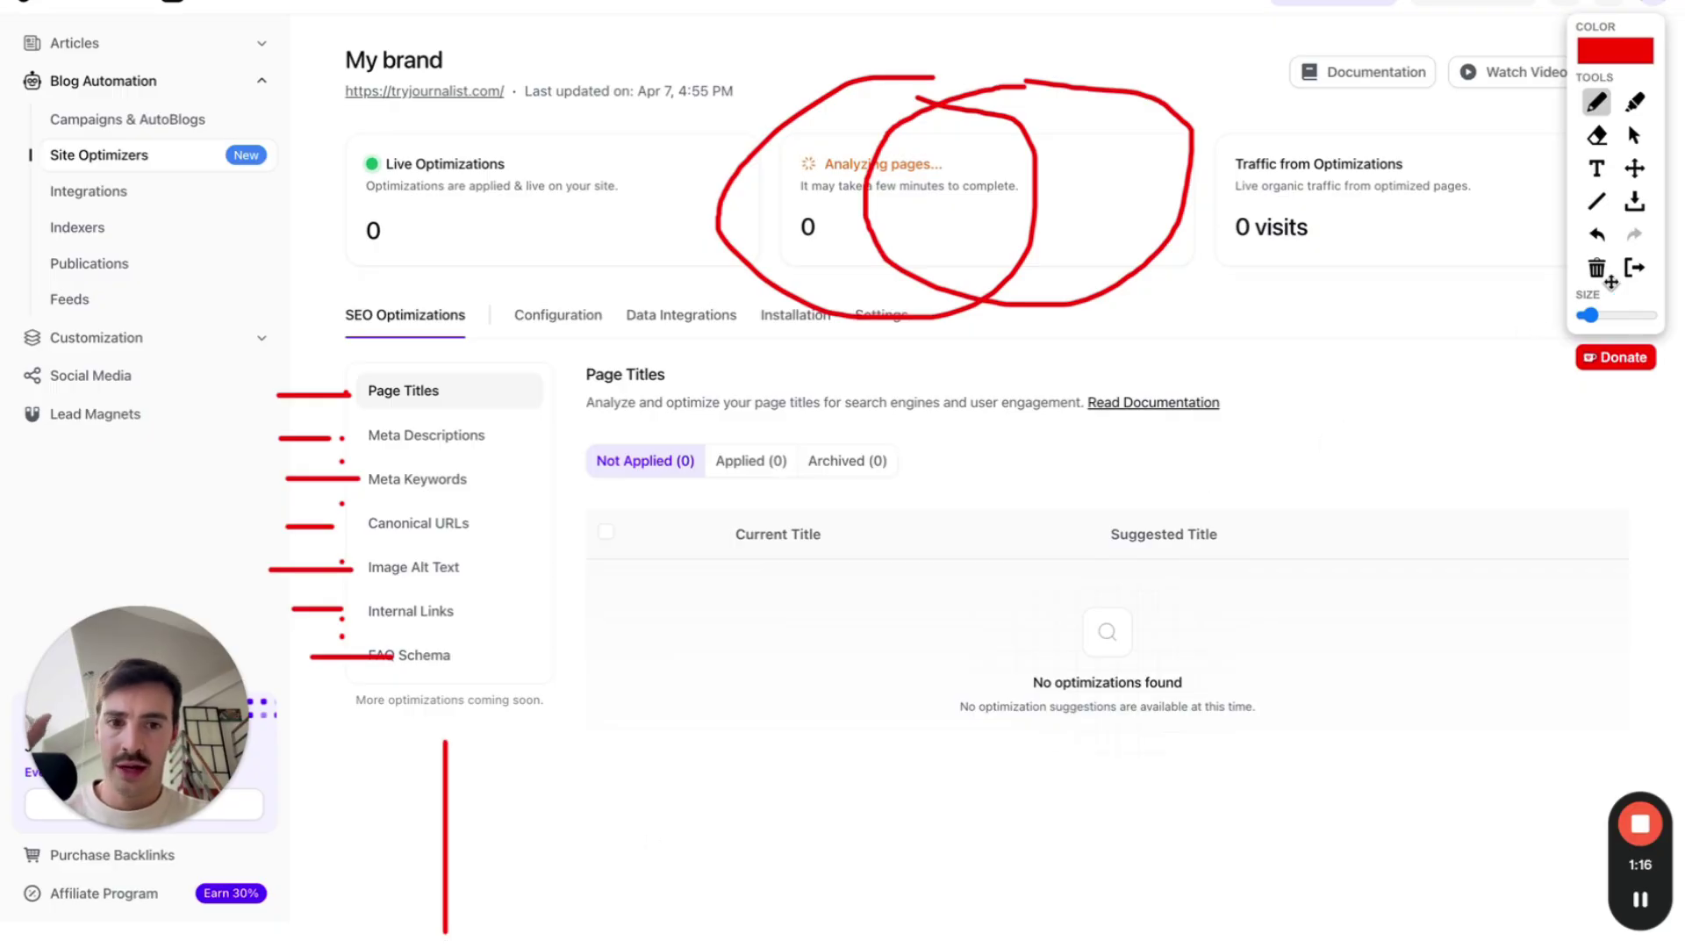
click(1635, 266)
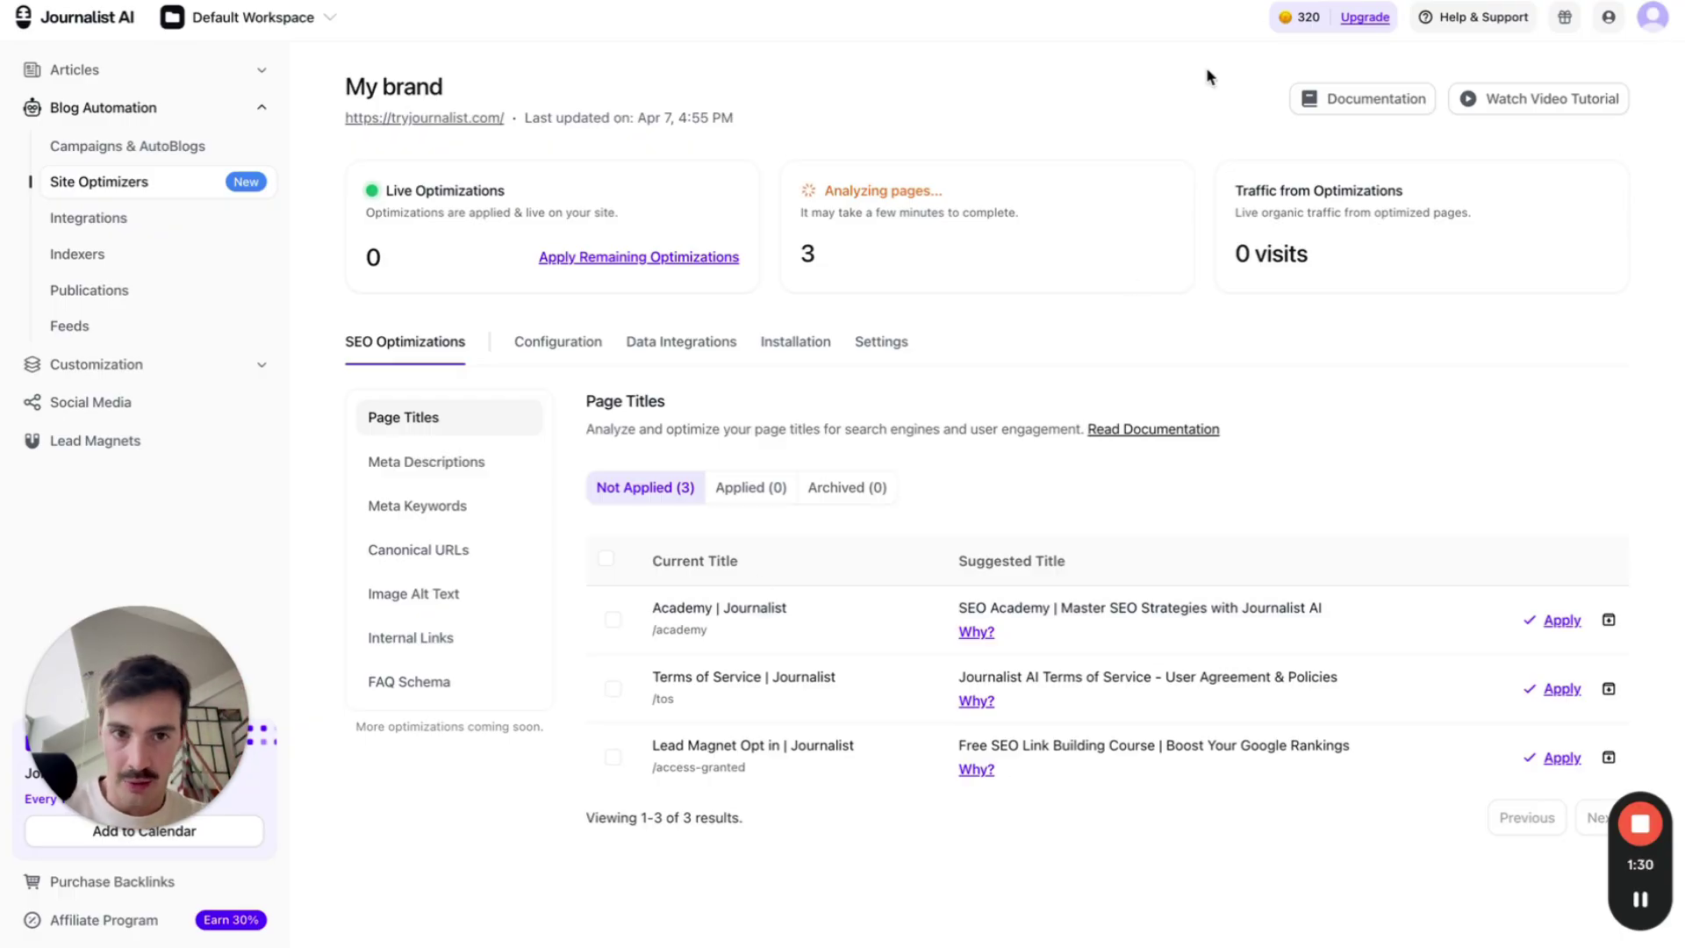
Point a red line at Page Titles once suggestions appear, then clear it.
key(alt+shift+d)
drag(255, 410, 325, 410)
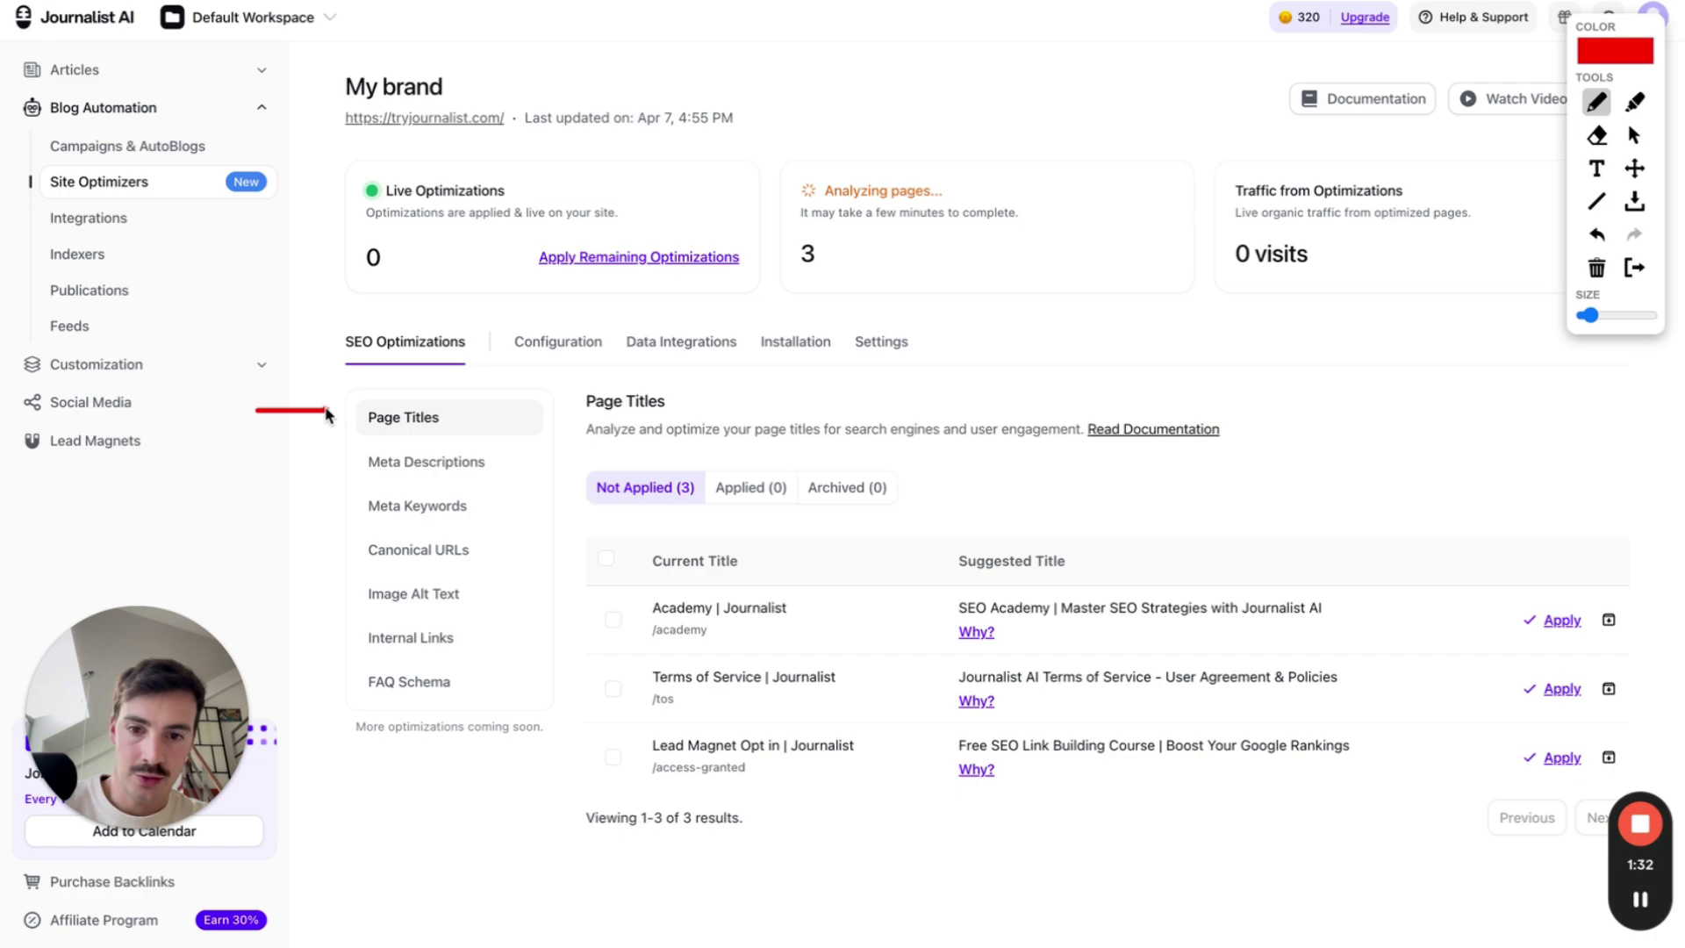
click(1634, 268)
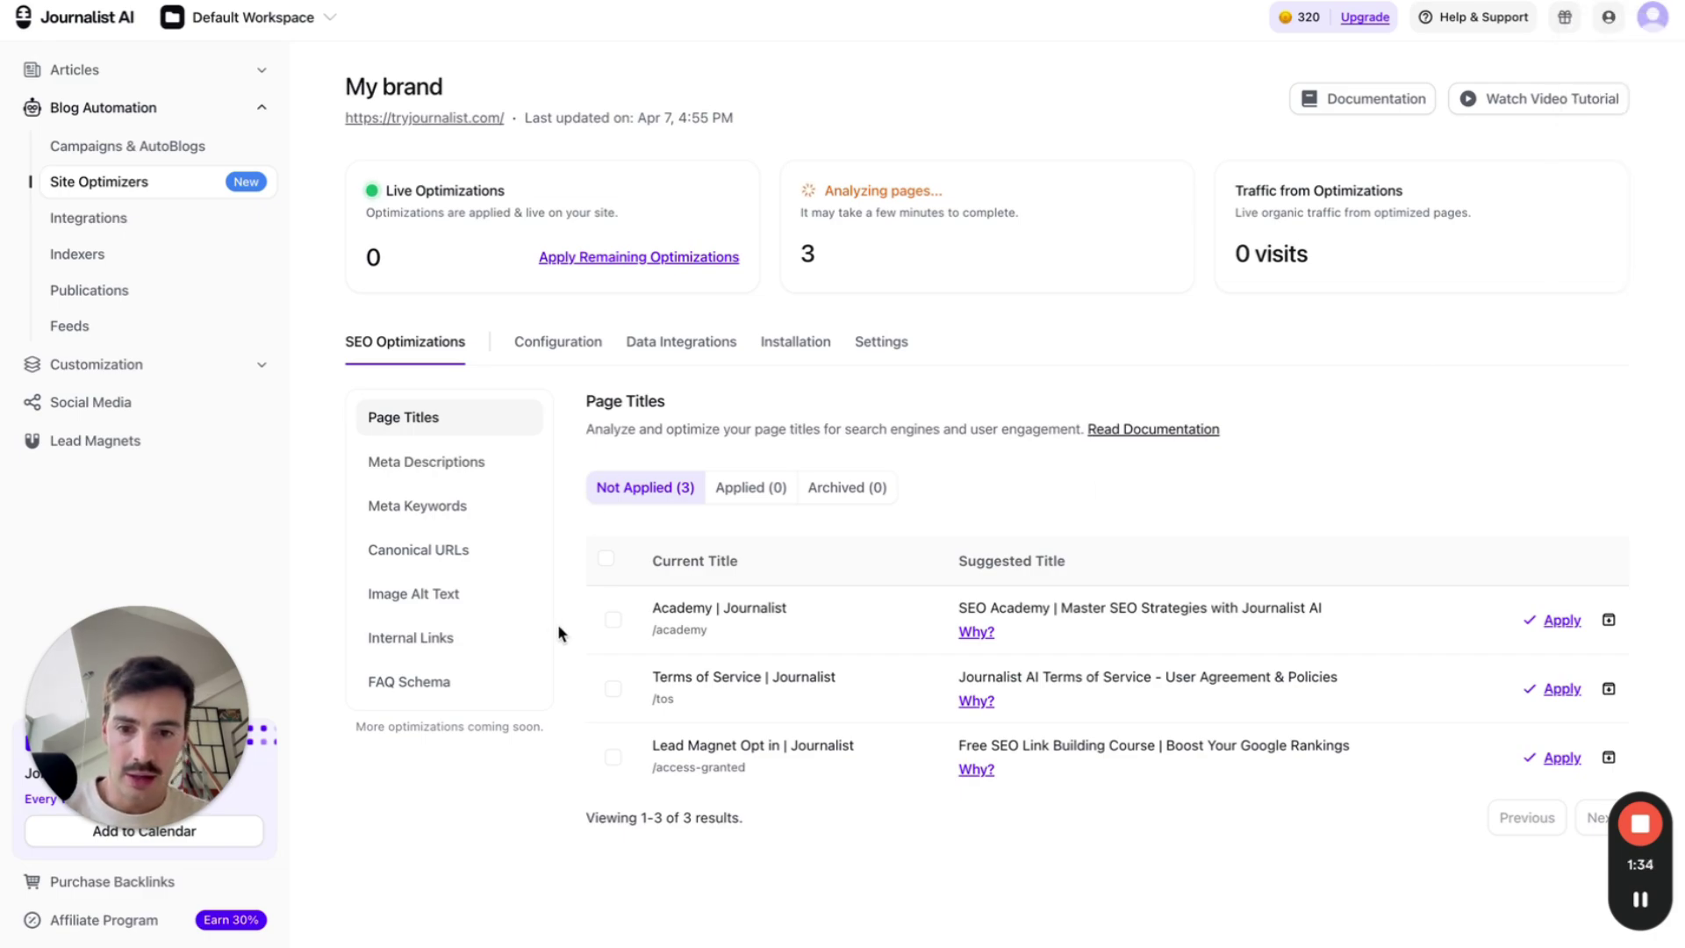
Check the live tryjournalist.com/academy page in a new tab, then close it.
drag(653, 602, 851, 614)
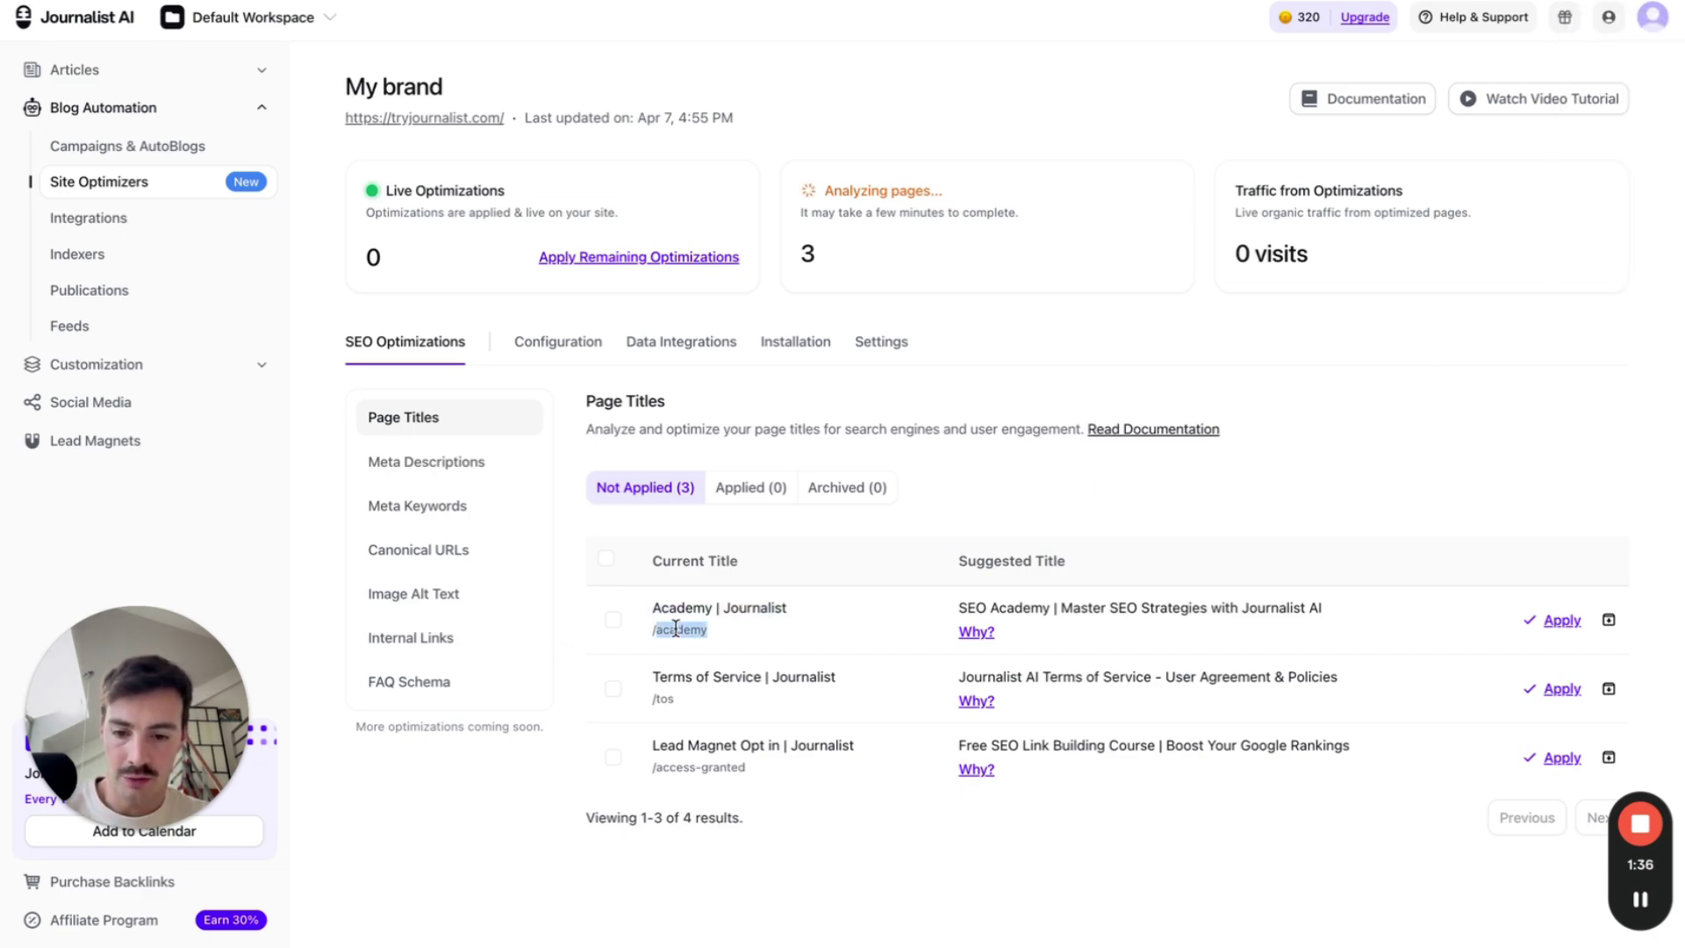
key(ctrl+t)
text(tryjournalist.com/a)
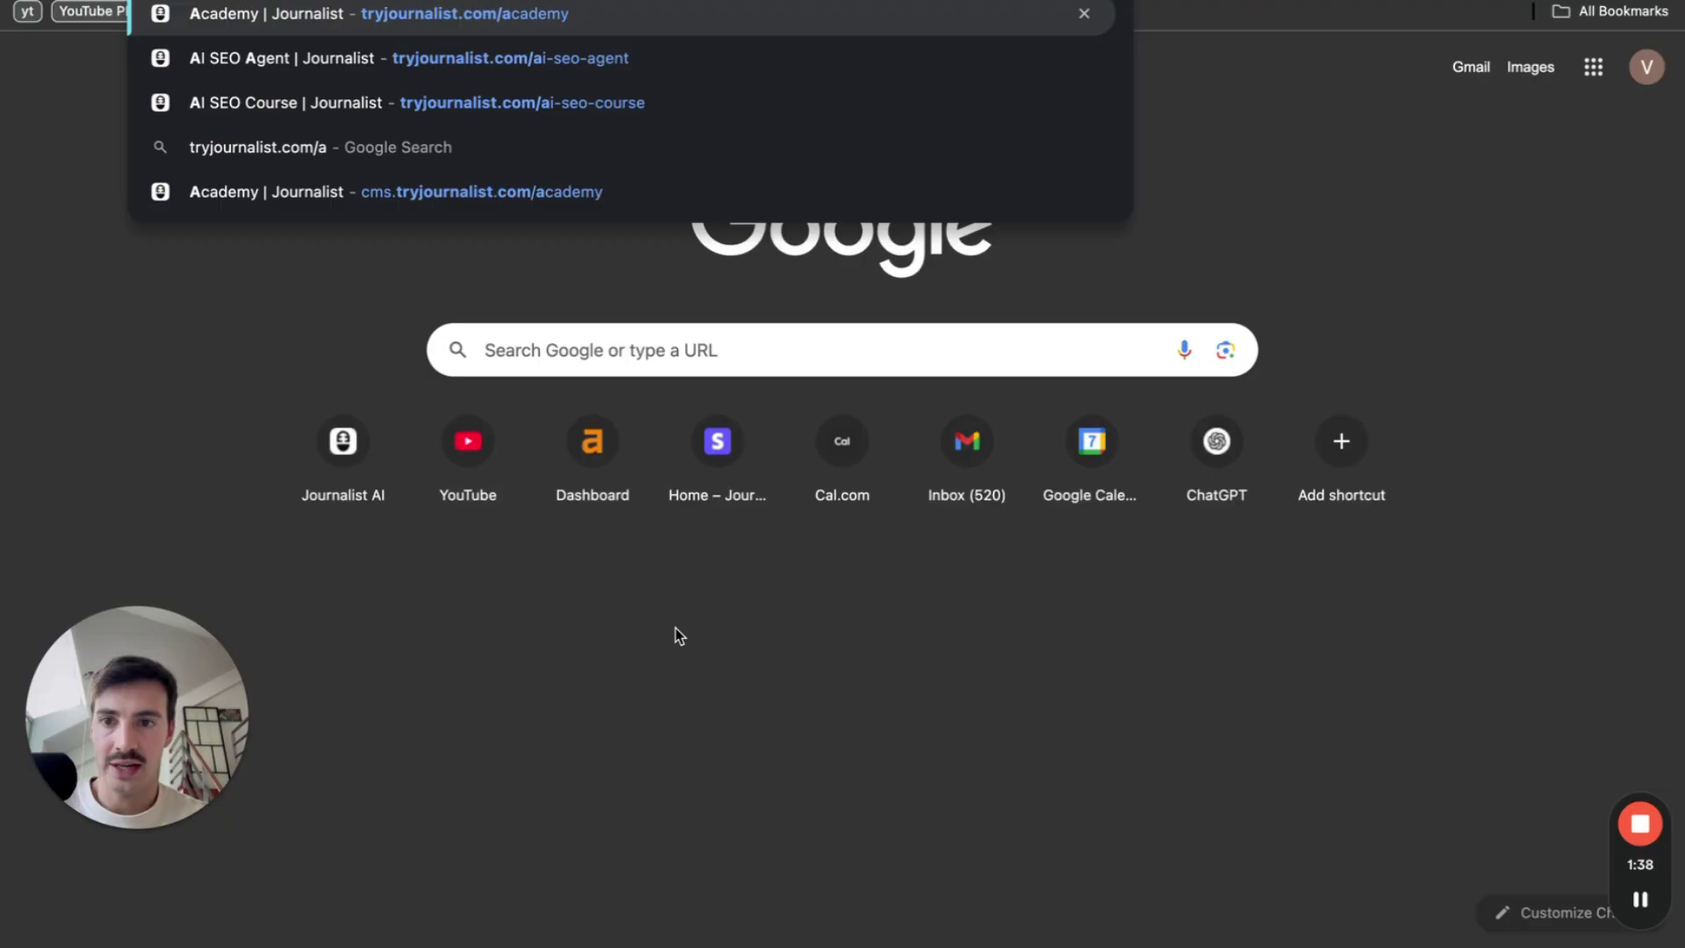
key(Return)
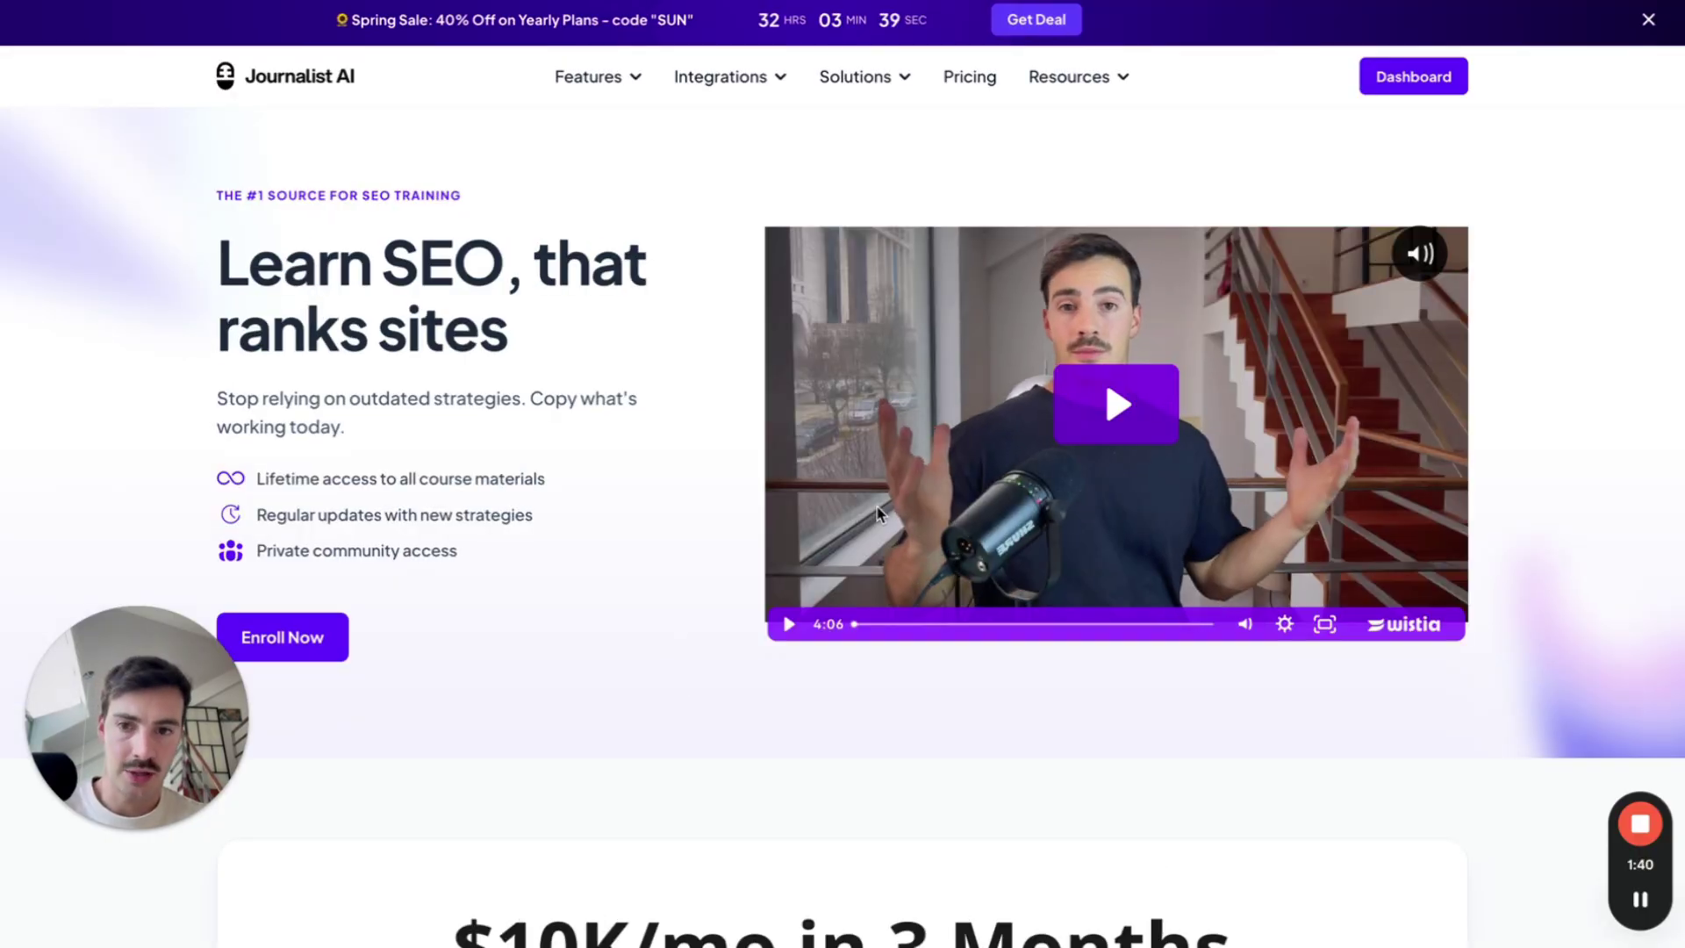
scroll(880, 513, down, 5)
scroll(881, 513, up, 5)
key(ctrl+w)
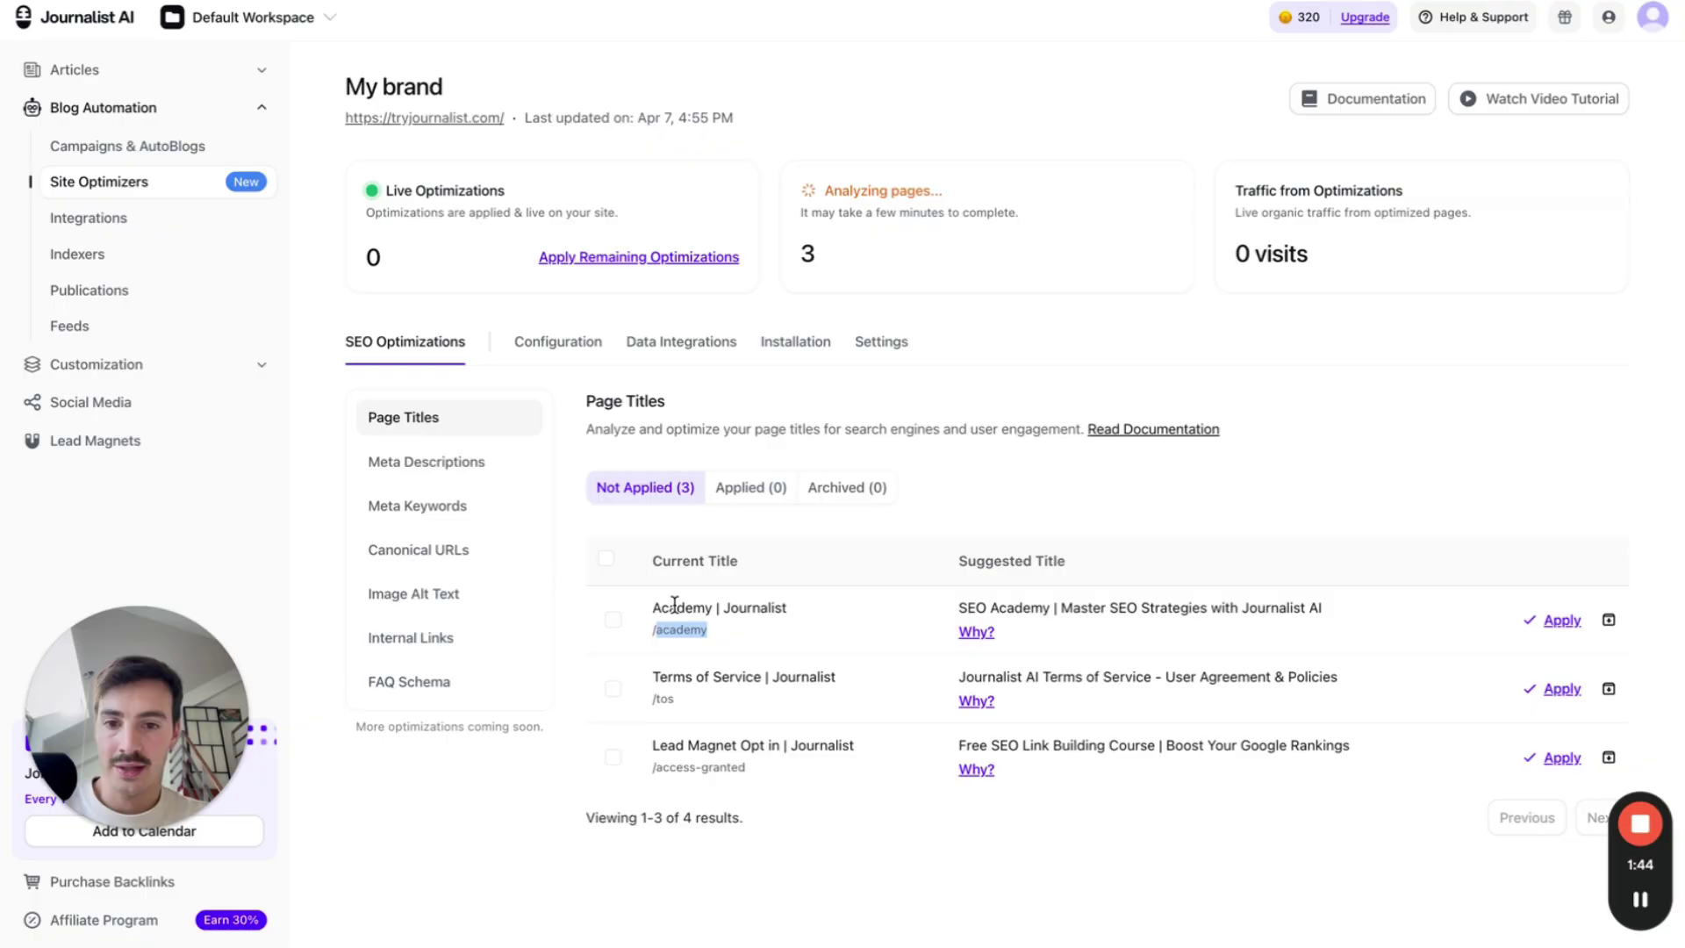
Highlight the Academy row's current and suggested titles and open its 'Why?' explanation.
drag(652, 607, 797, 614)
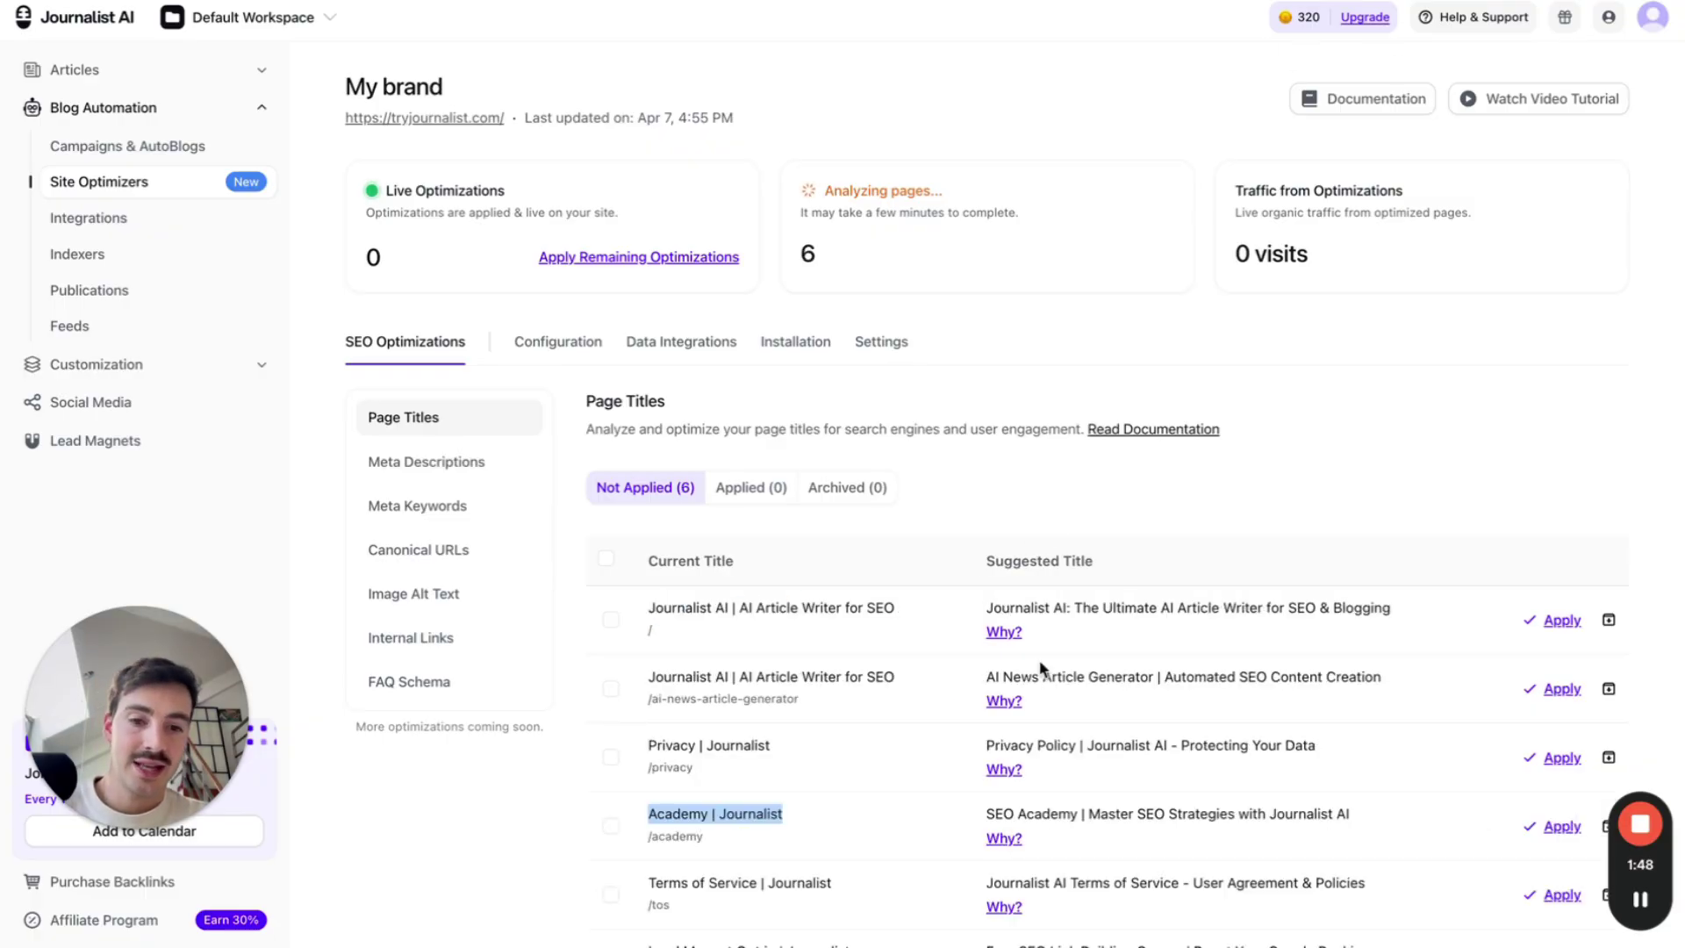
scroll(1043, 669, down, 2)
drag(991, 693, 1355, 695)
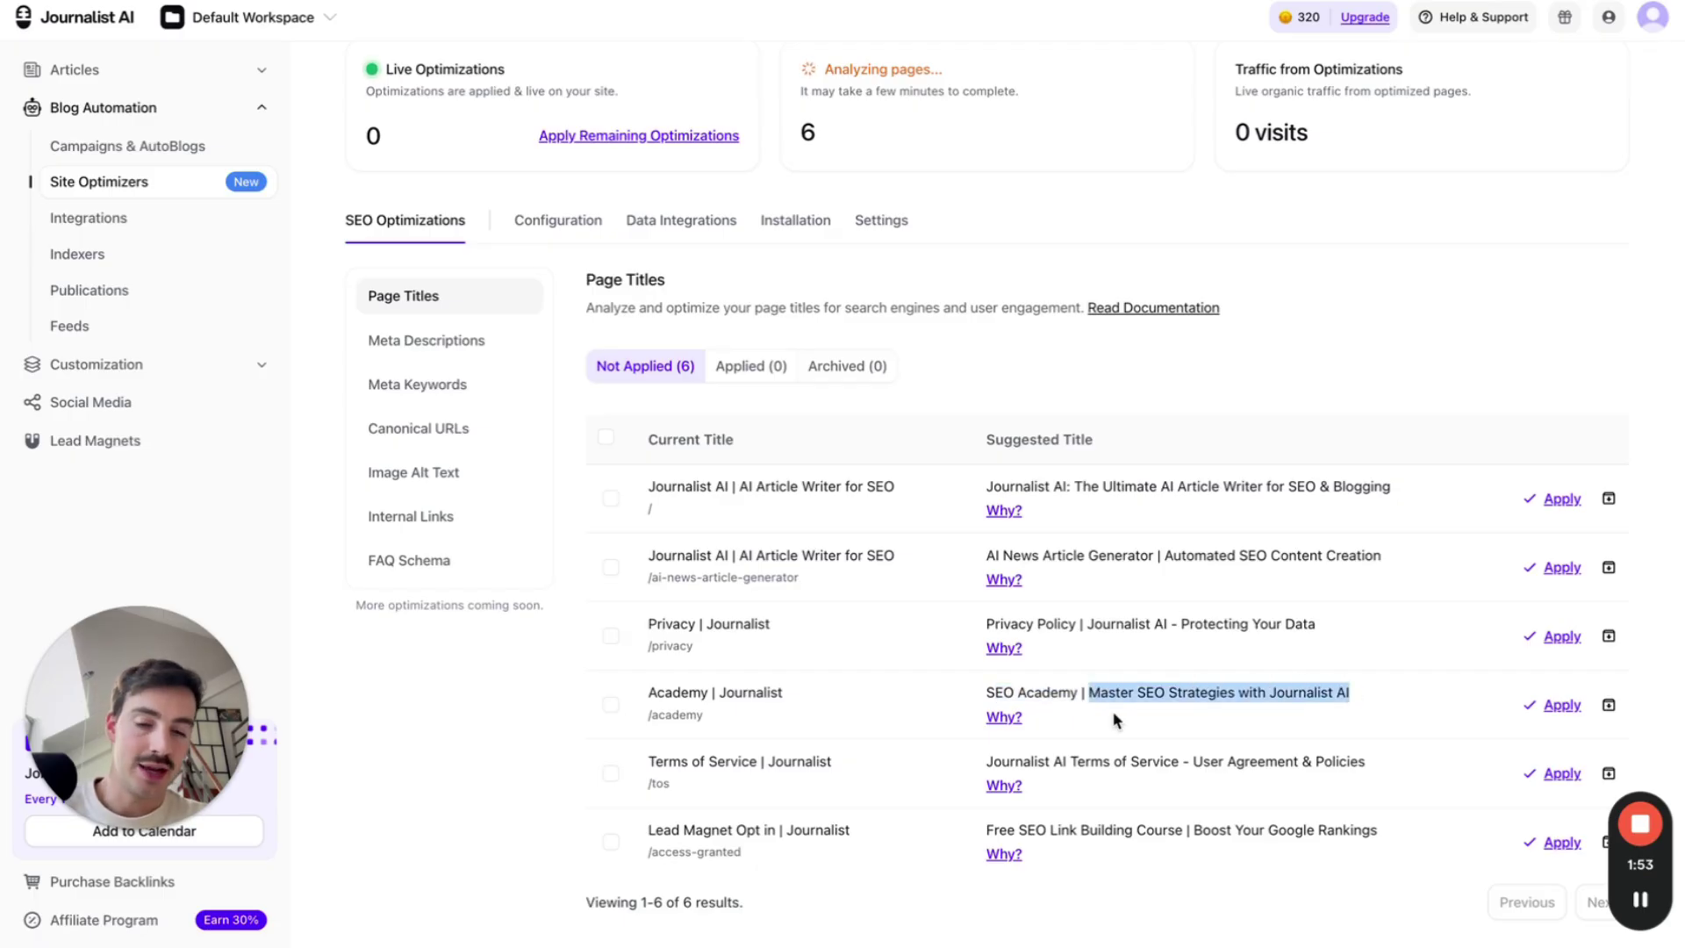
click(1009, 717)
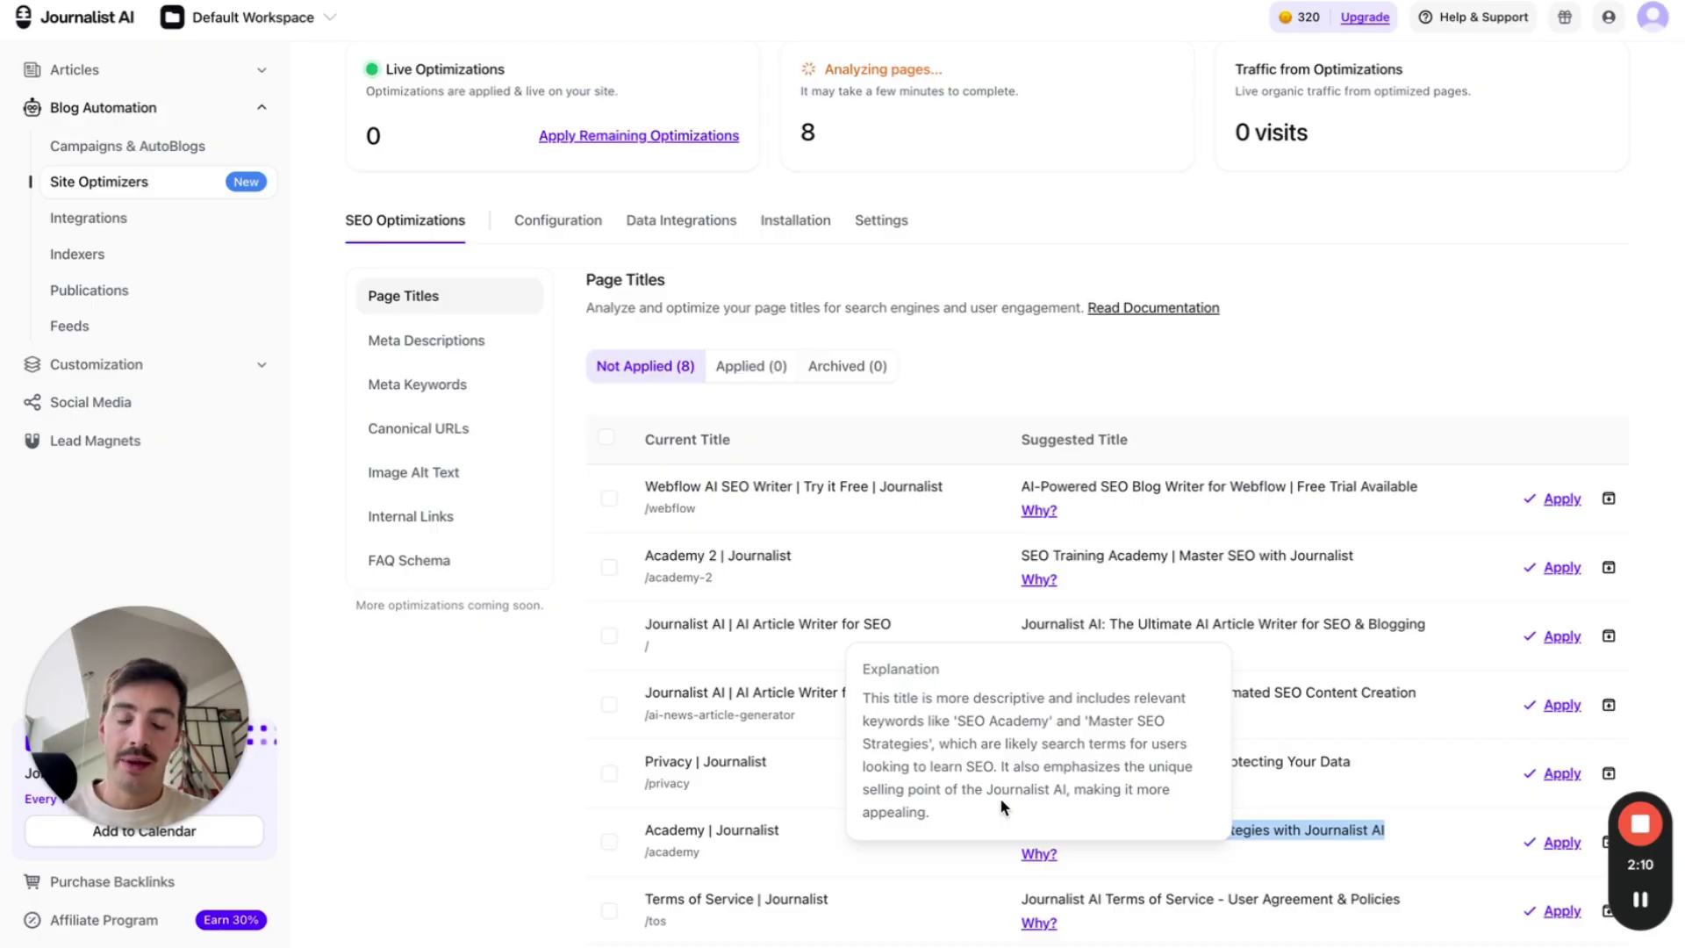
Highlight the suggested Academy title, reopen its 'Why?' reasoning, then dismiss the popover.
scroll(1299, 842, down, 2)
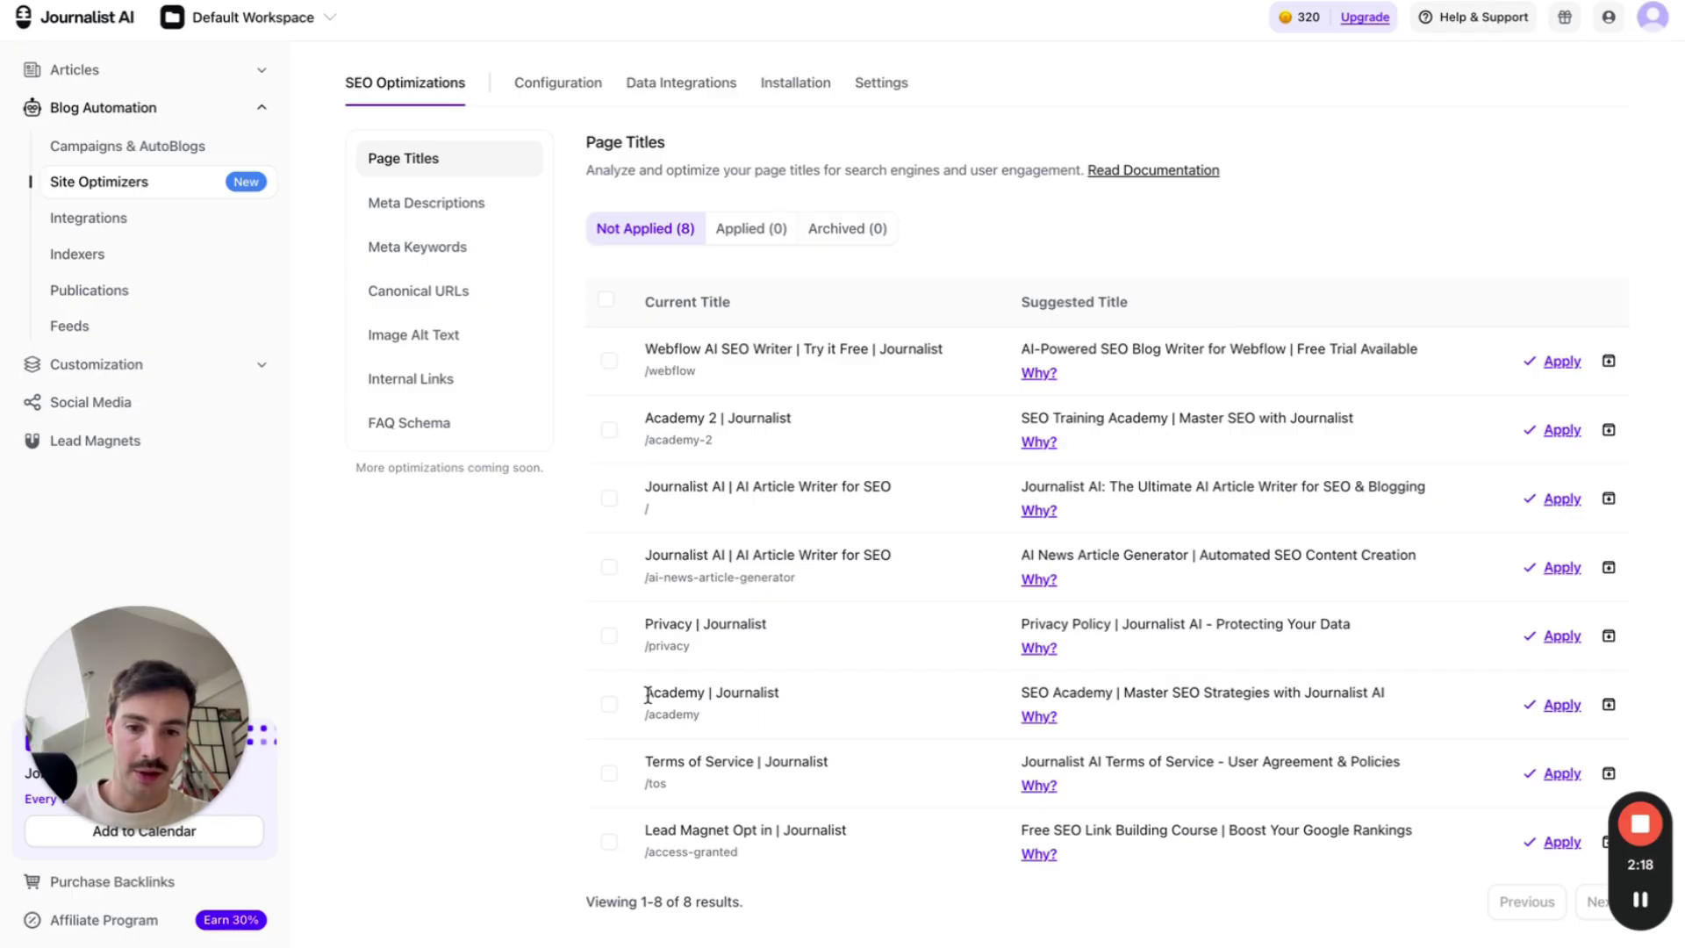
drag(648, 695, 742, 695)
drag(1010, 693, 1446, 698)
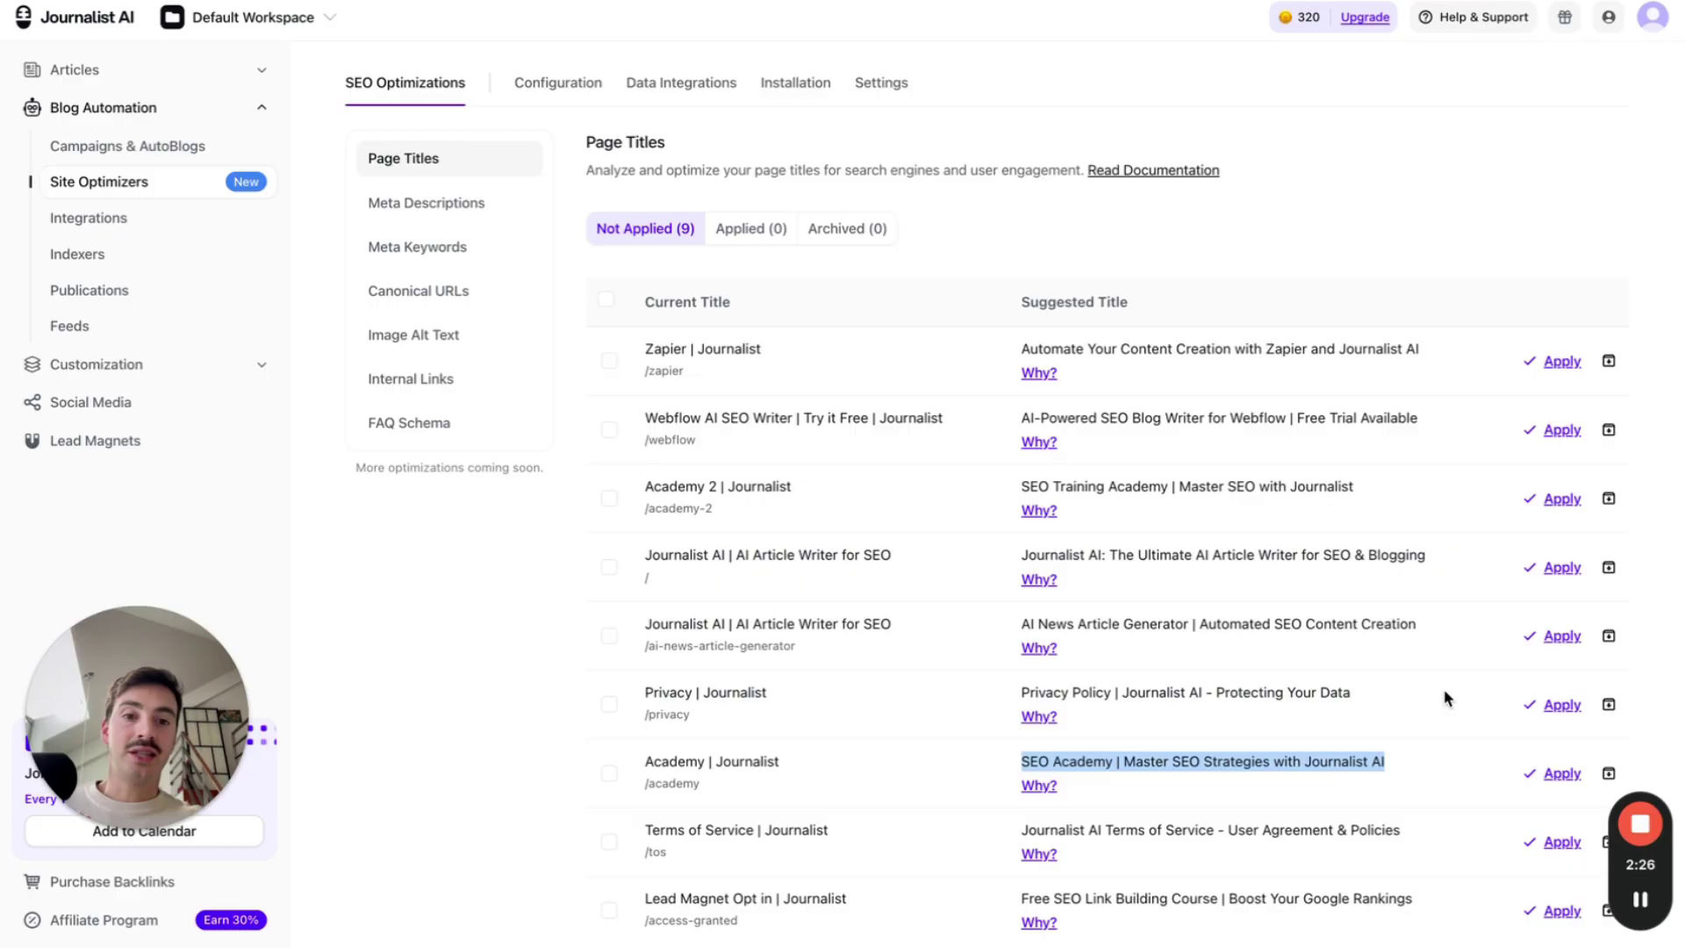
click(1294, 727)
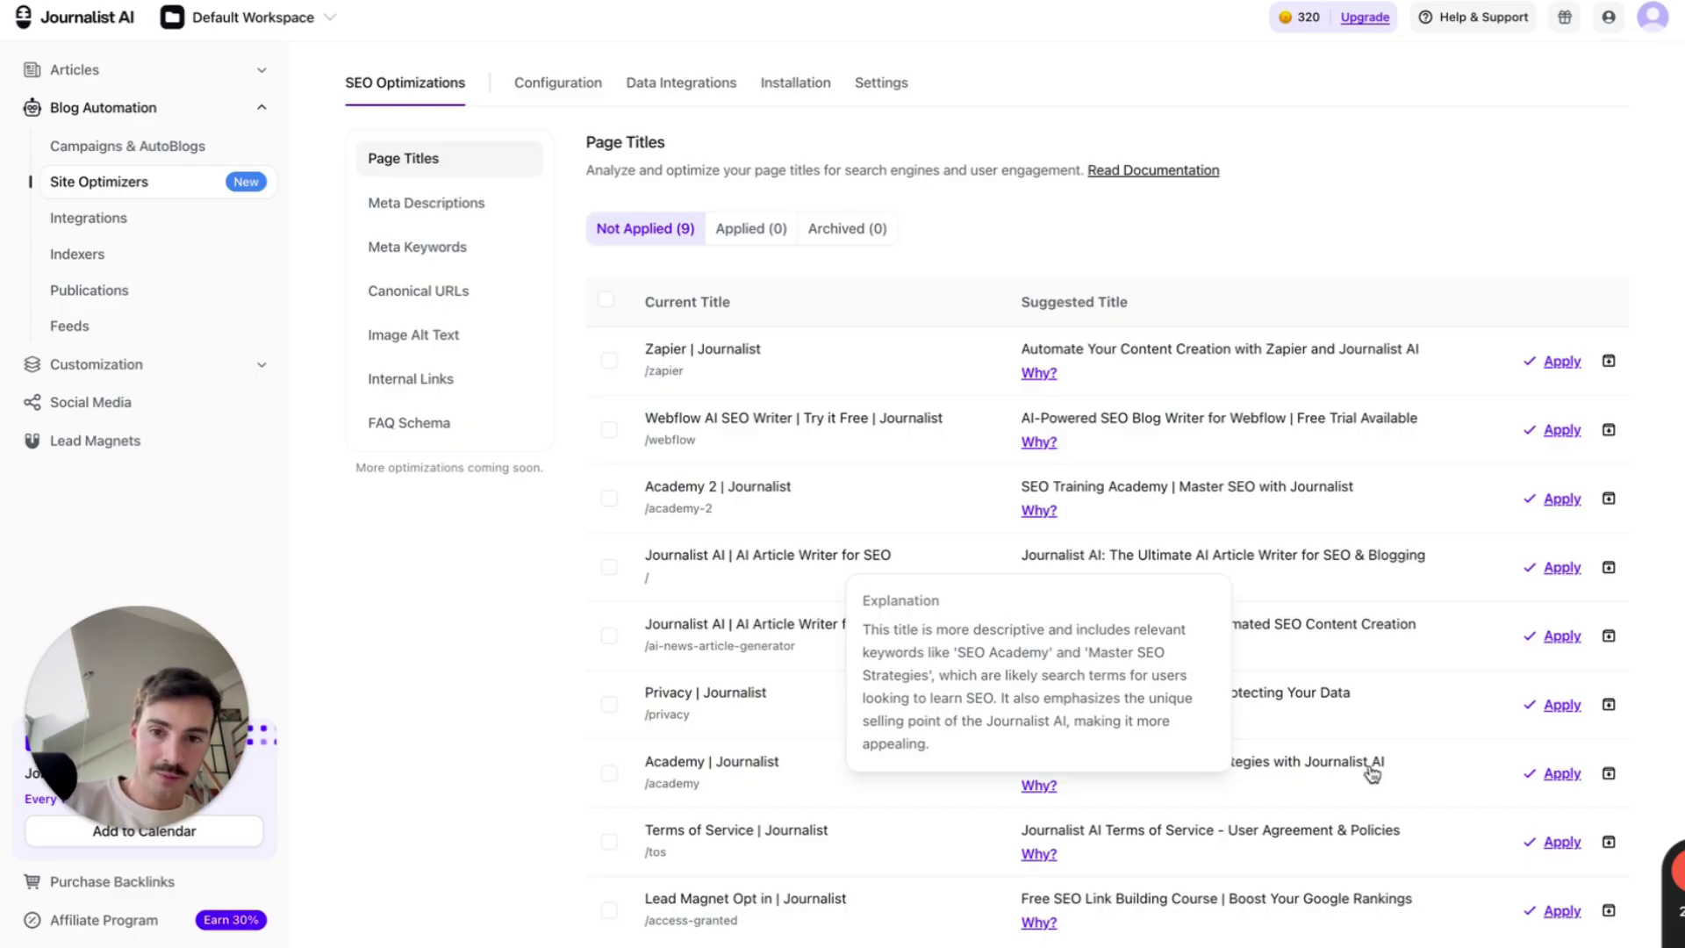
right_click(1237, 419)
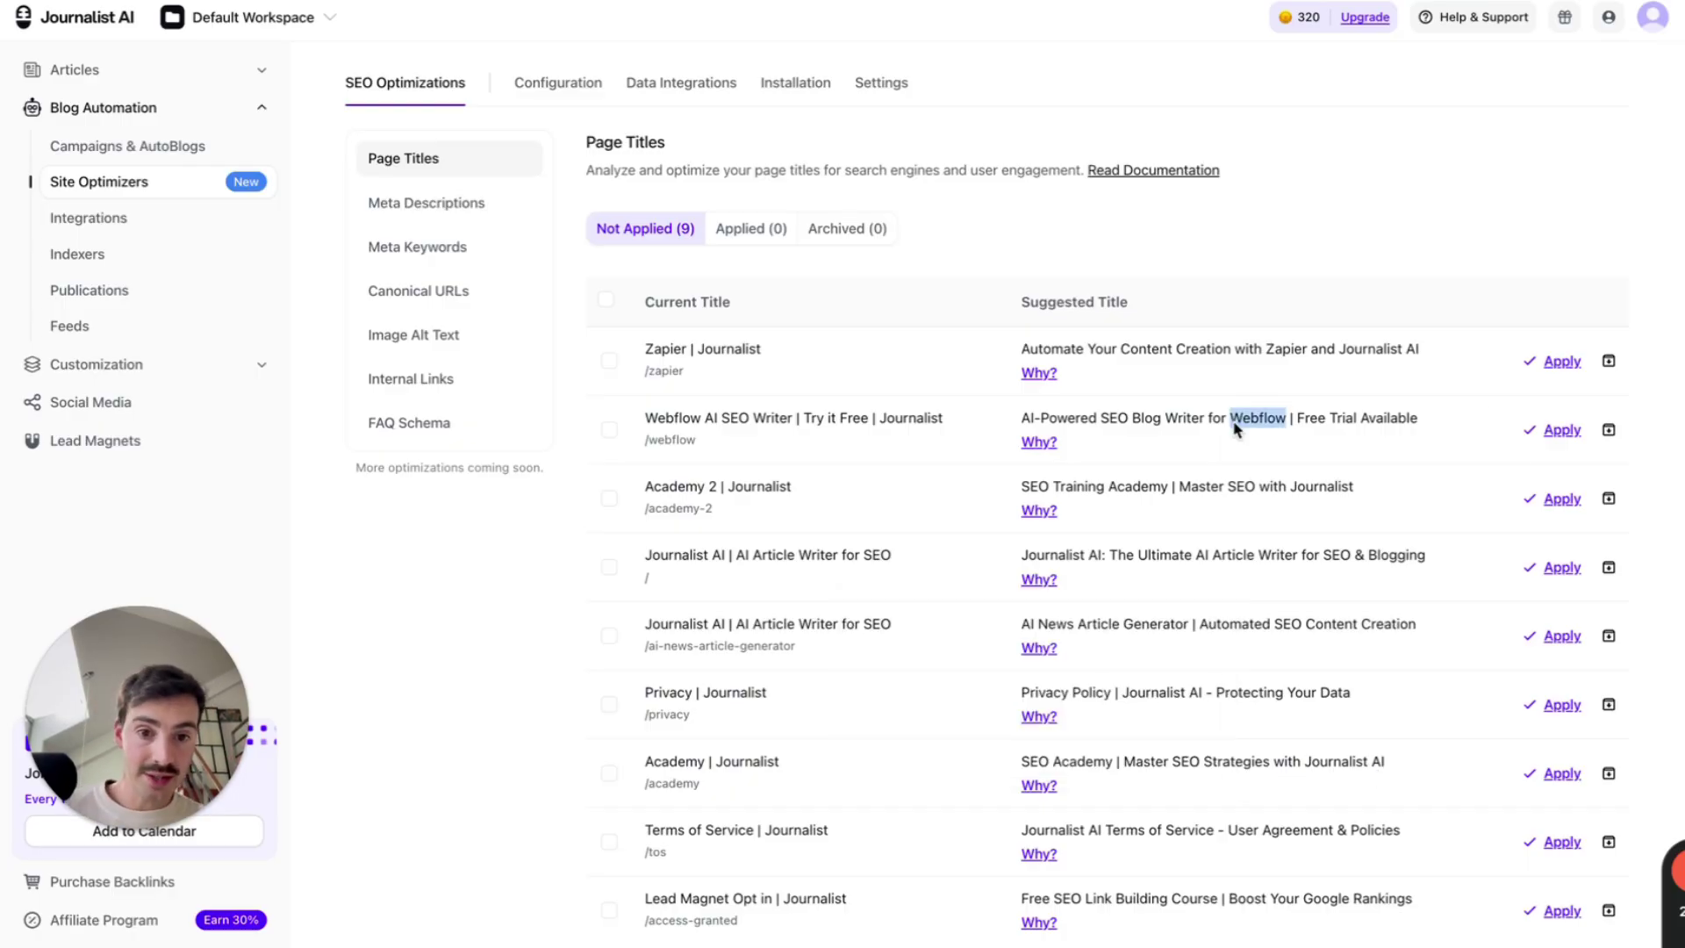
Glance at Meta Descriptions, then scroll through the 39 Image Alt Text suggestions.
click(447, 202)
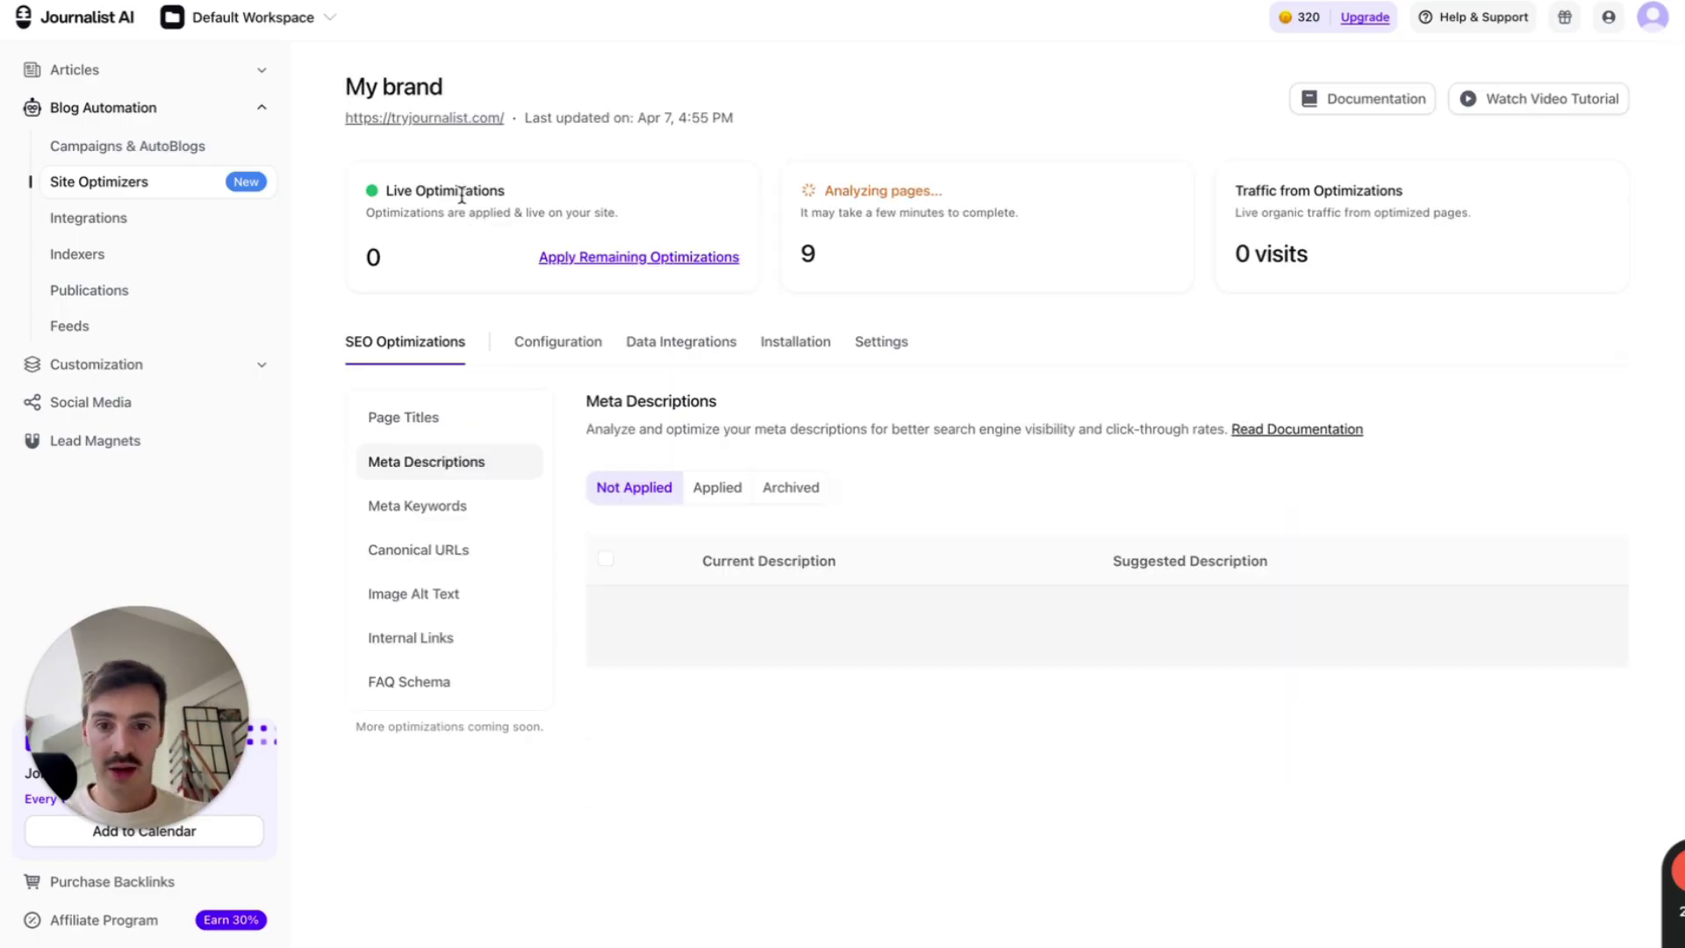
click(467, 601)
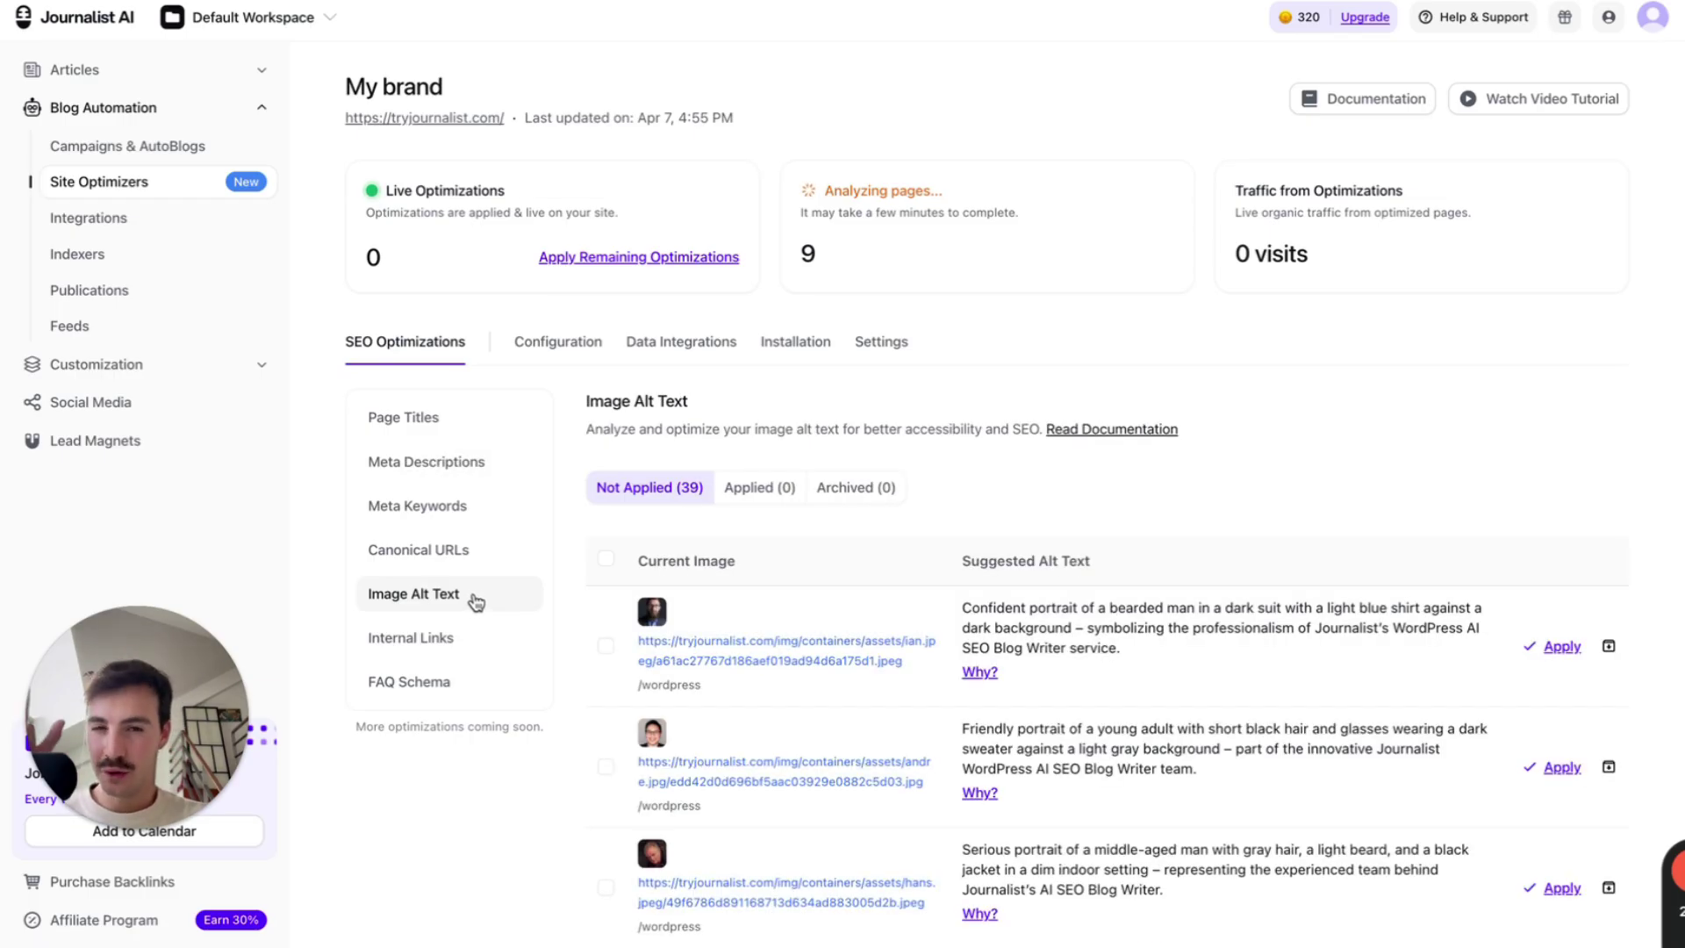
scroll(816, 513, down, 2)
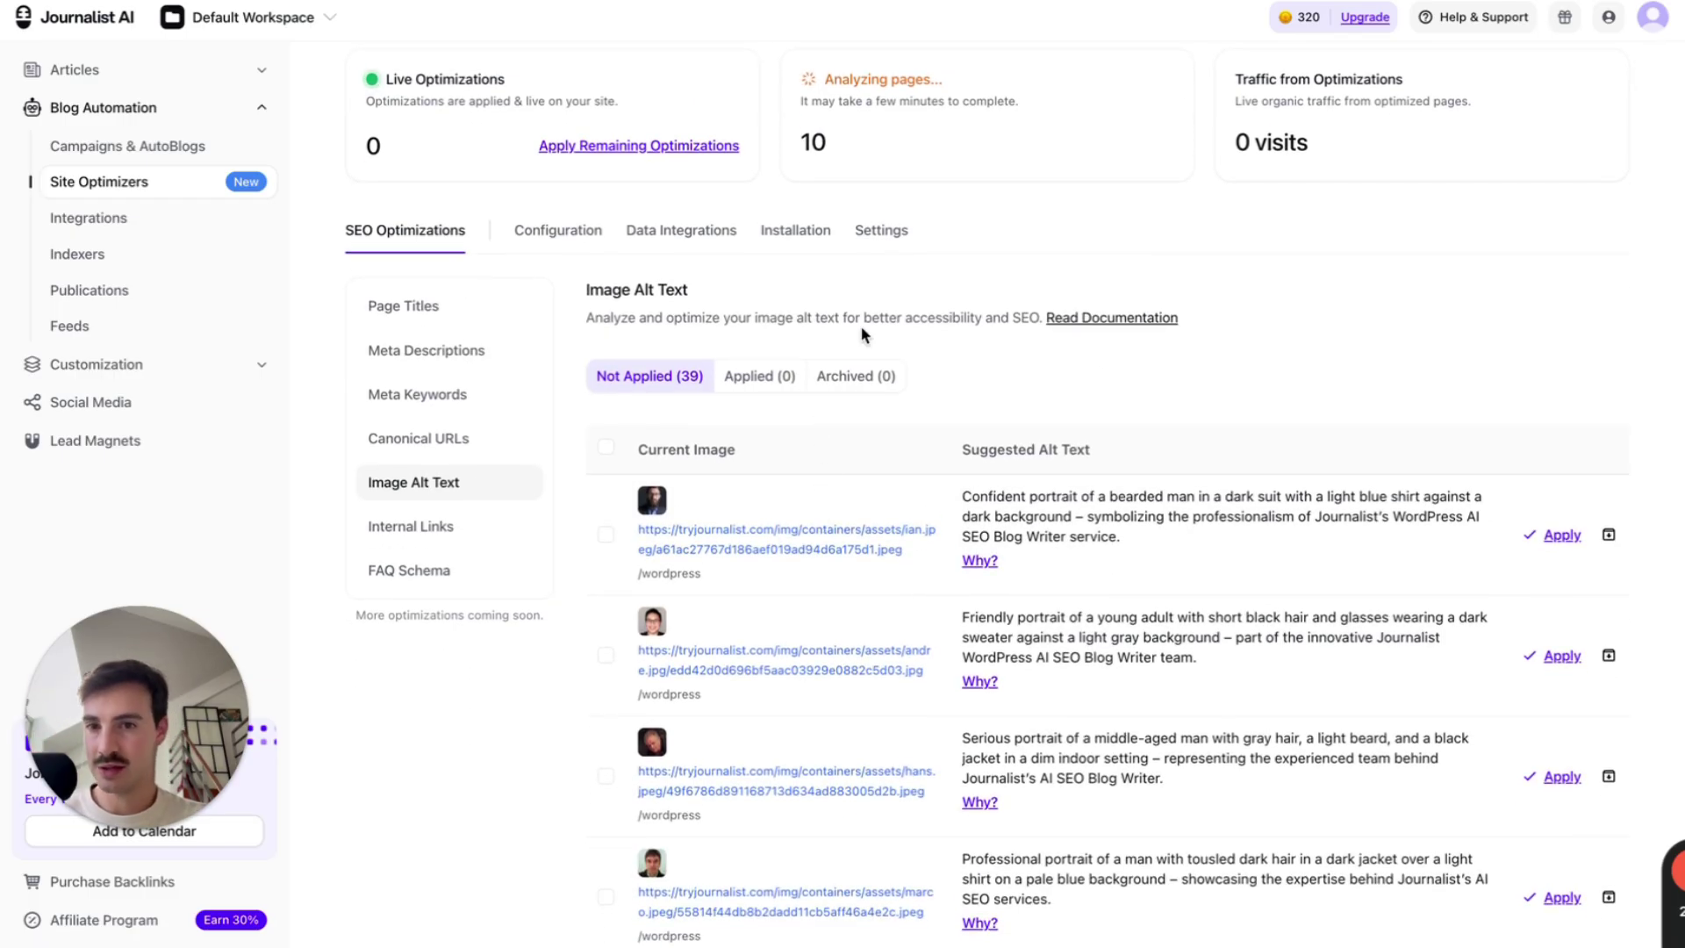
scroll(862, 325, down, 2)
scroll(866, 299, down, 3)
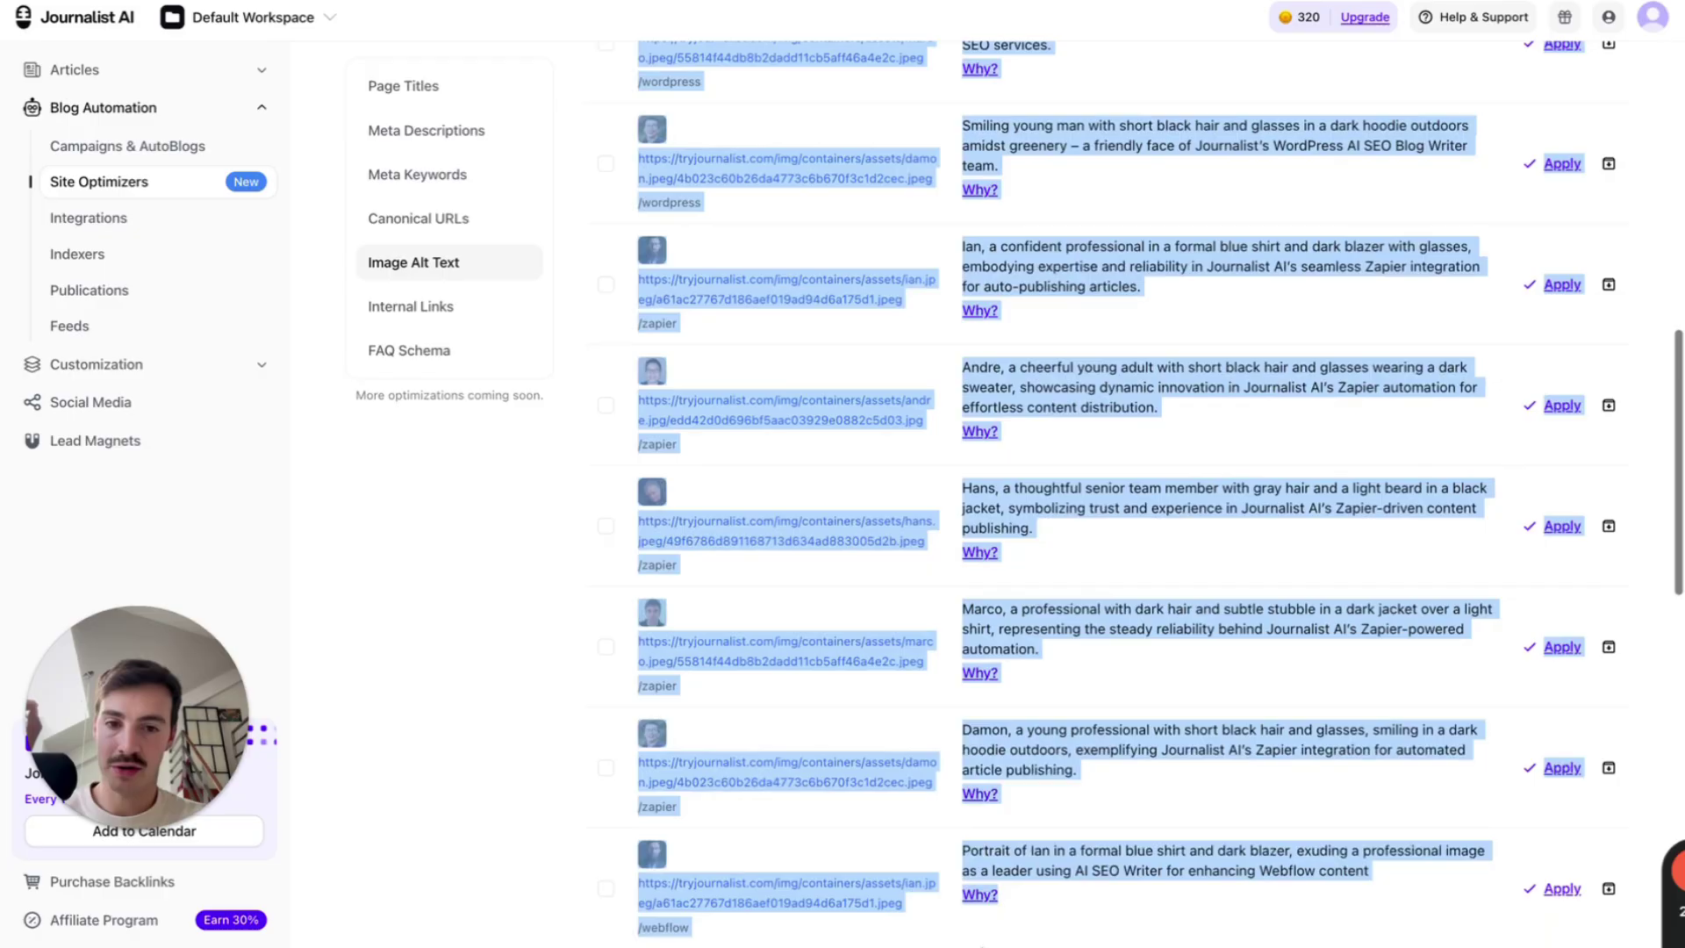
drag(646, 204, 1135, 387)
scroll(1124, 387, up, 10)
click(1067, 383)
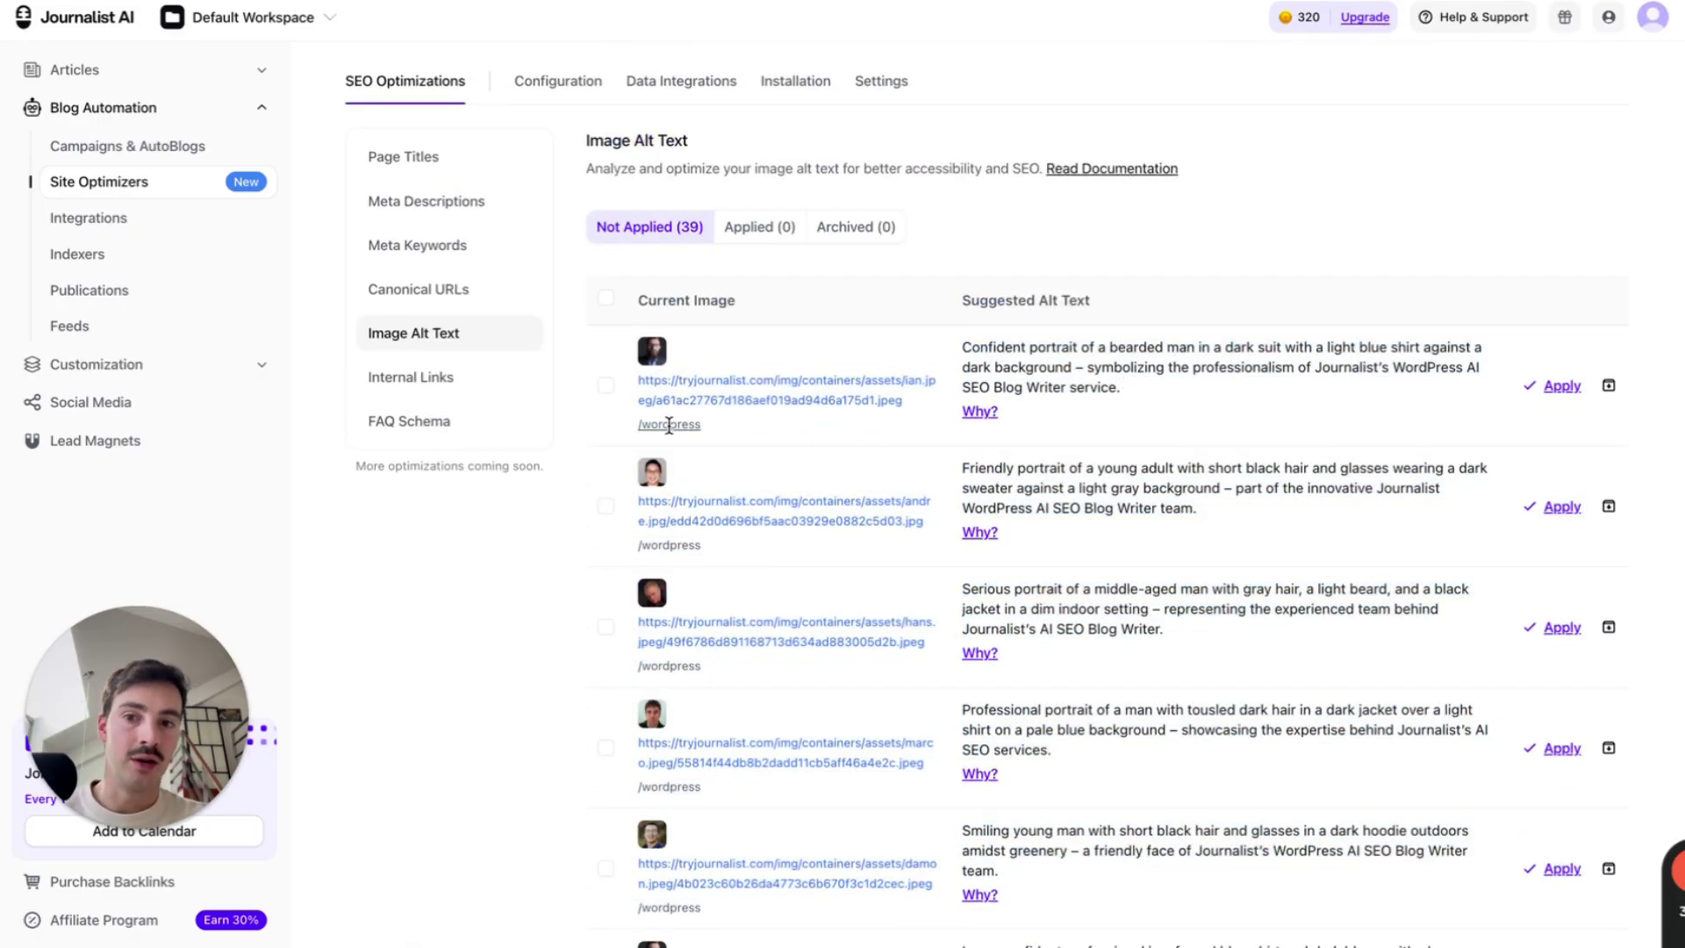
Show the Internal Links suggestions and sketch red marks over the header and summary cards.
click(445, 385)
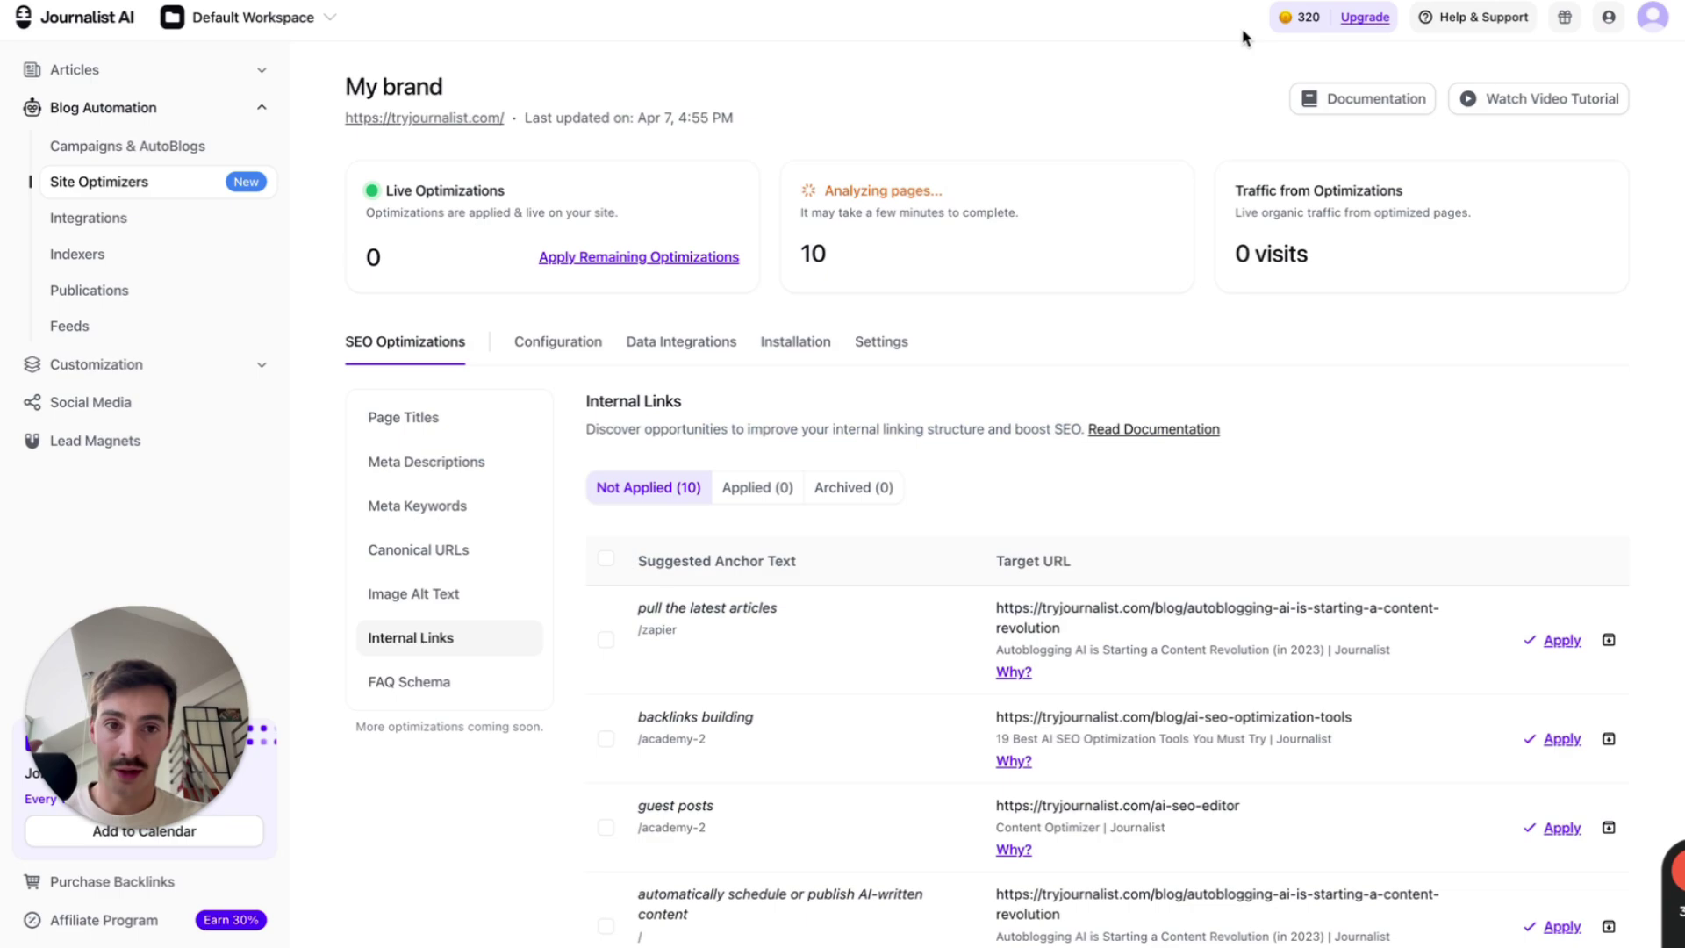
key(alt+shift+d)
drag(502, 92, 515, 97)
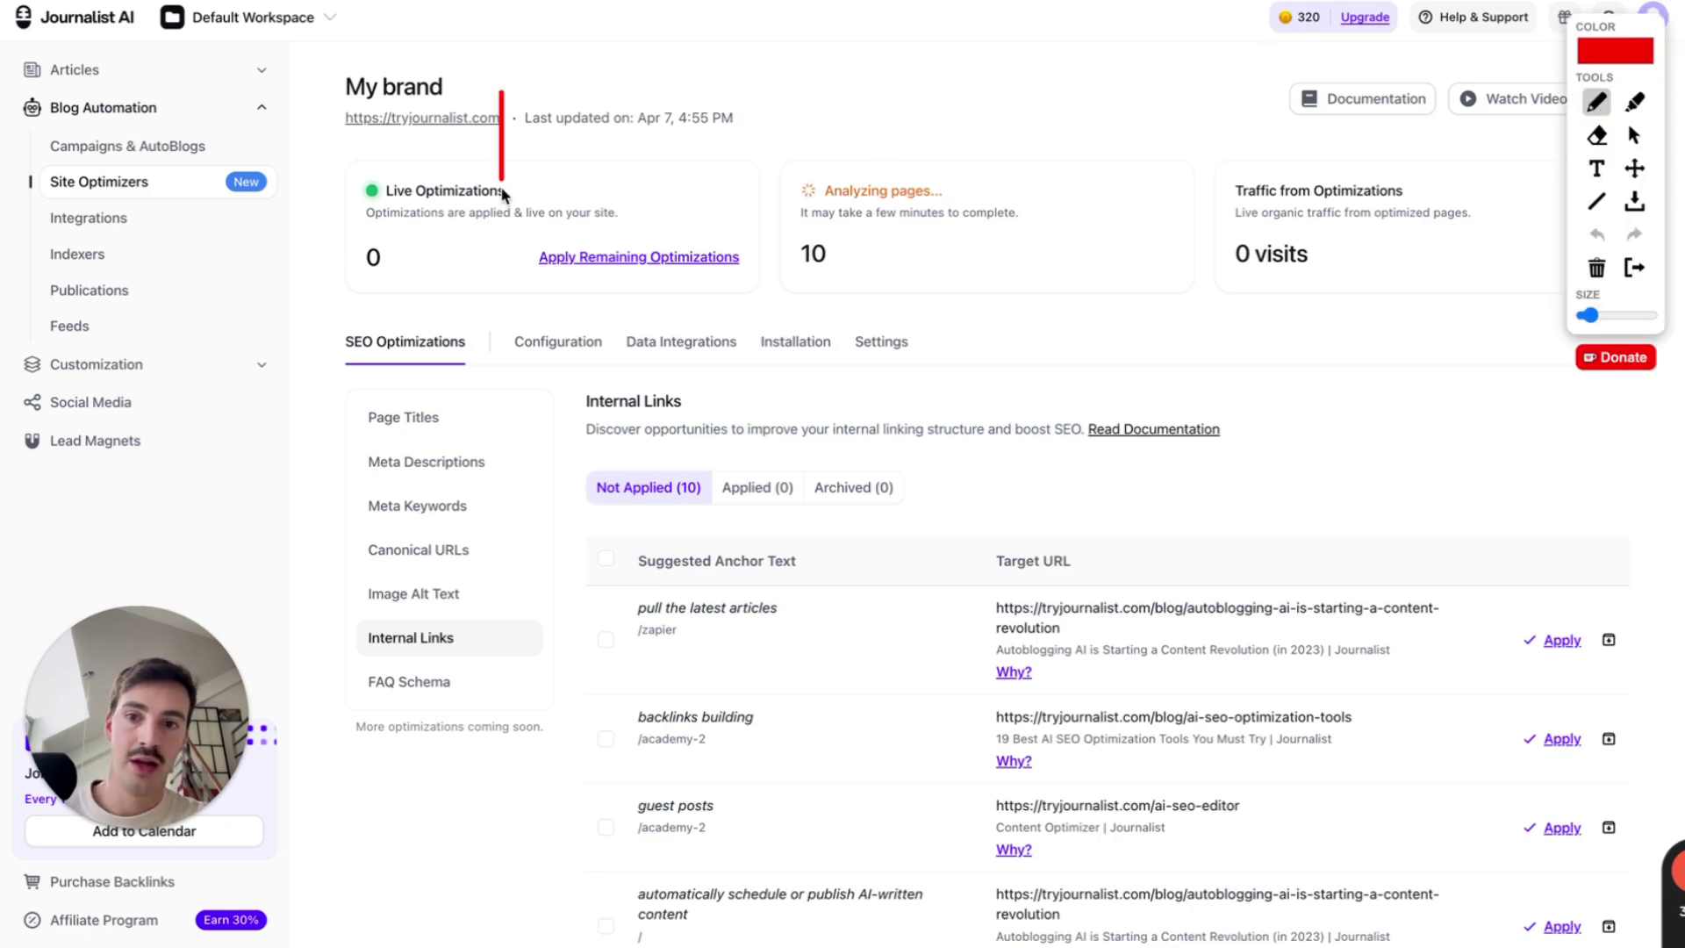
drag(729, 149, 806, 81)
mouse_move(1062, 65)
mouse_down()
mouse_move(1209, 161)
mouse_move(1099, 63)
mouse_up()
mouse_move(1341, 77)
mouse_down()
mouse_move(1490, 130)
mouse_move(1402, 68)
mouse_up()
drag(1399, 202, 820, 188)
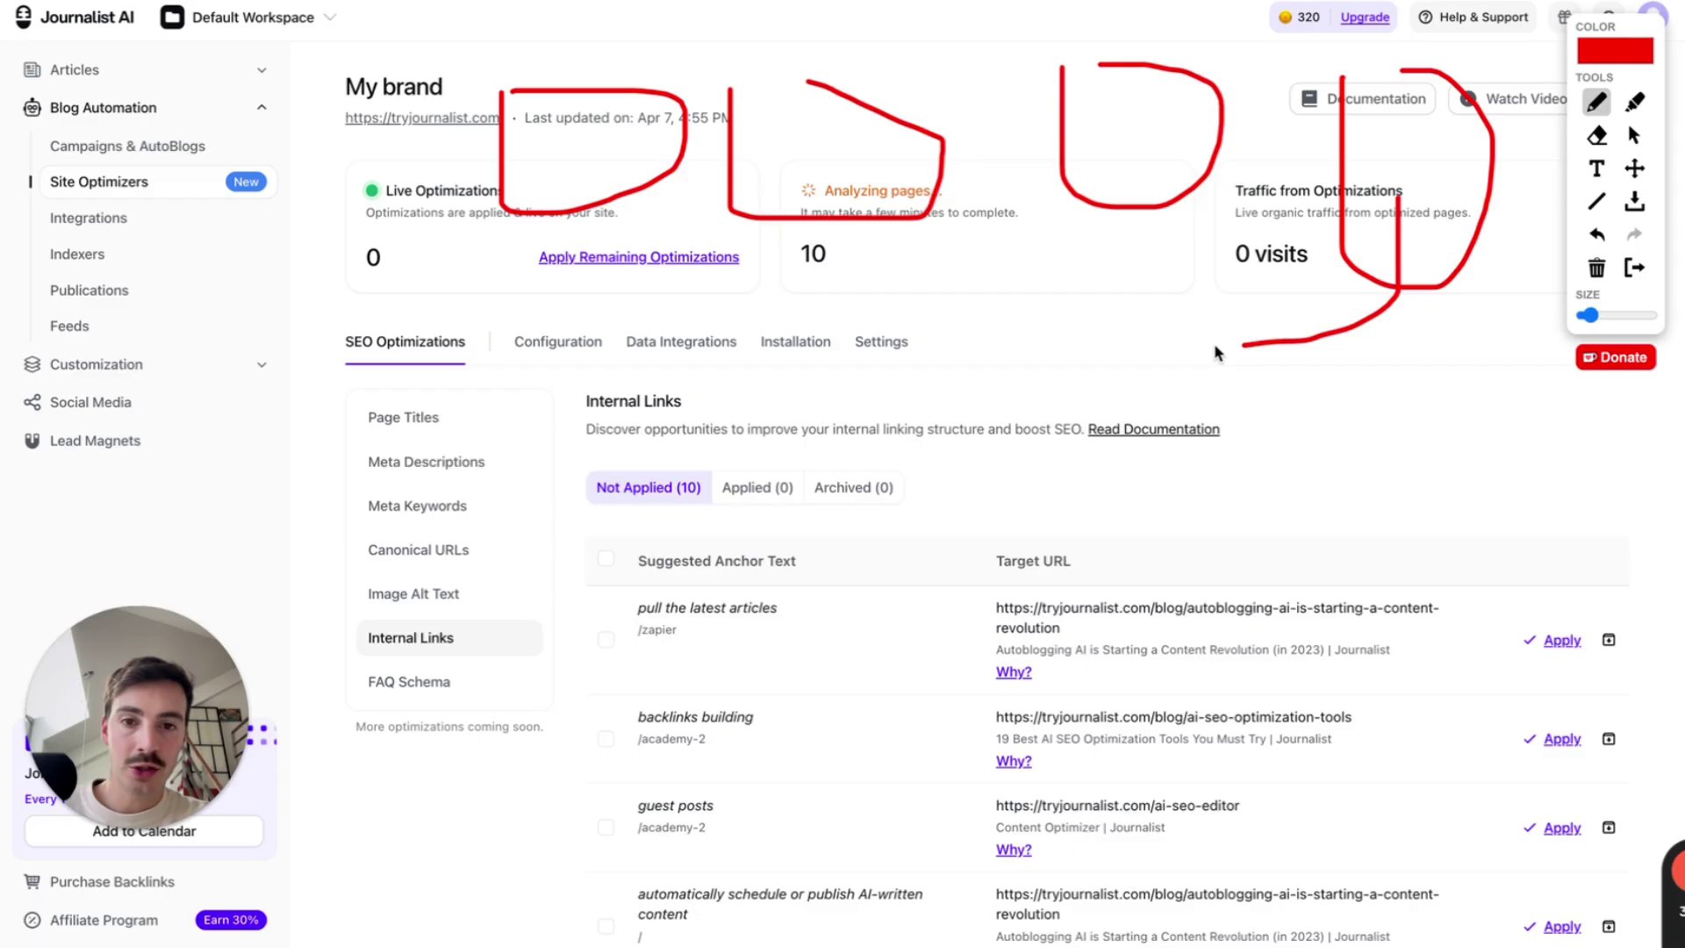
click(1119, 126)
mouse_move(1121, 127)
mouse_down()
mouse_move(1412, 221)
mouse_move(1433, 760)
mouse_move(1411, 466)
mouse_up()
mouse_move(756, 527)
mouse_down()
mouse_move(815, 555)
mouse_move(737, 505)
mouse_move(554, 171)
mouse_up()
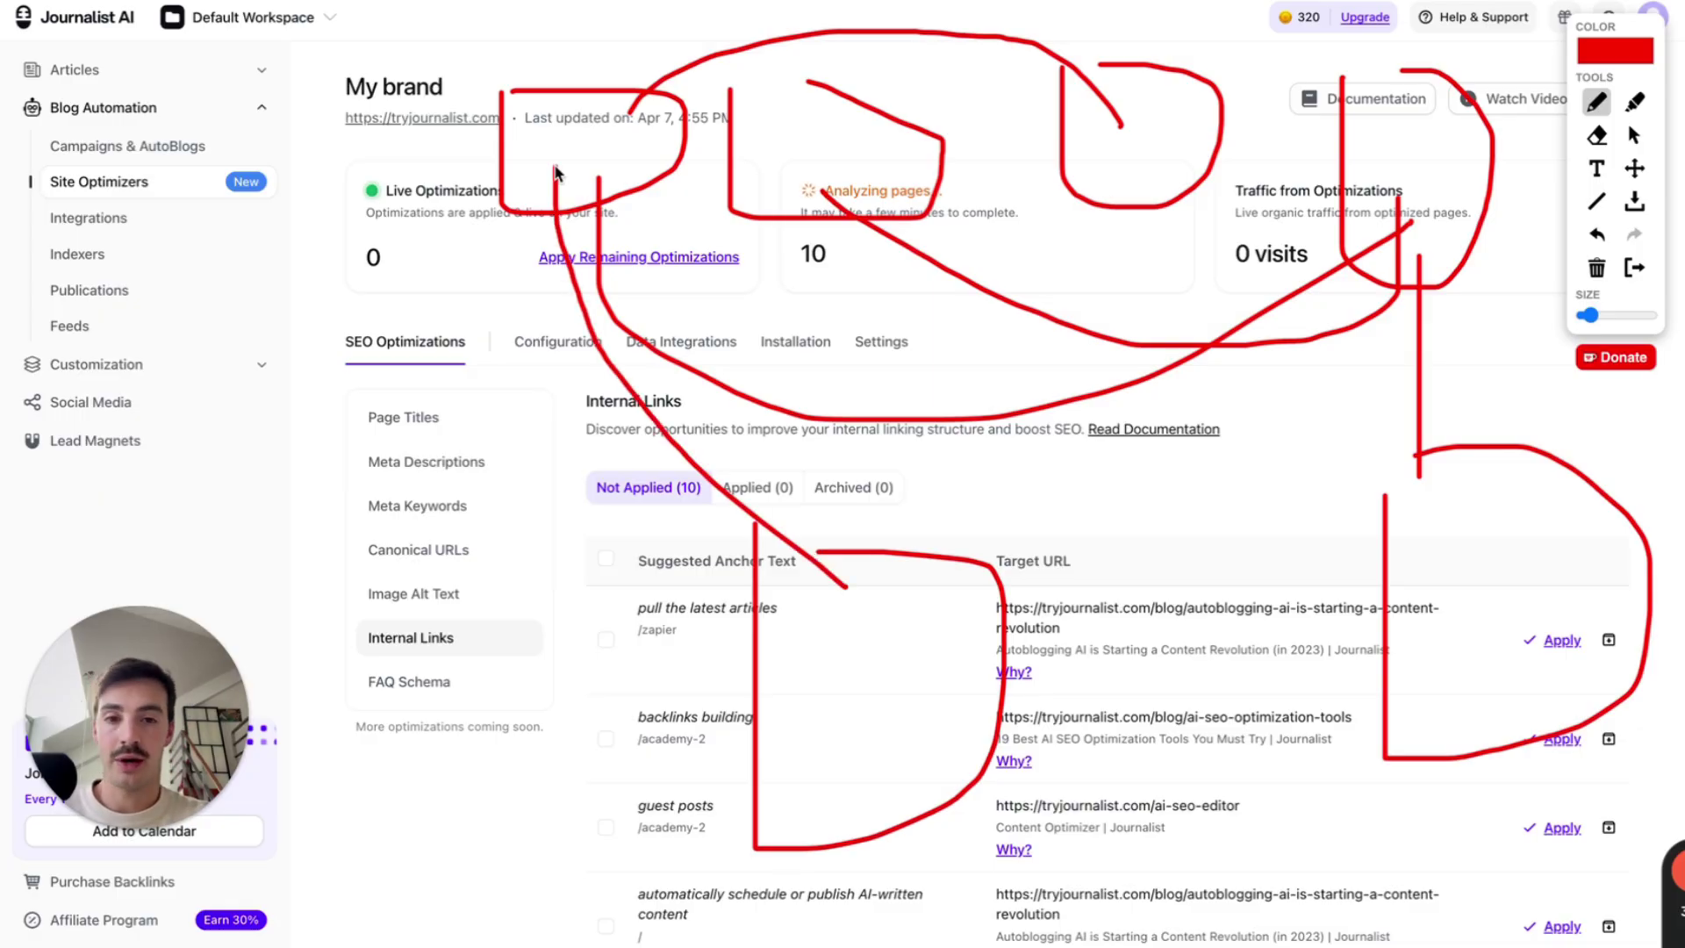
mouse_move(1042, 7)
mouse_down()
mouse_move(553, 281)
mouse_move(1475, 763)
mouse_move(1062, 167)
mouse_up()
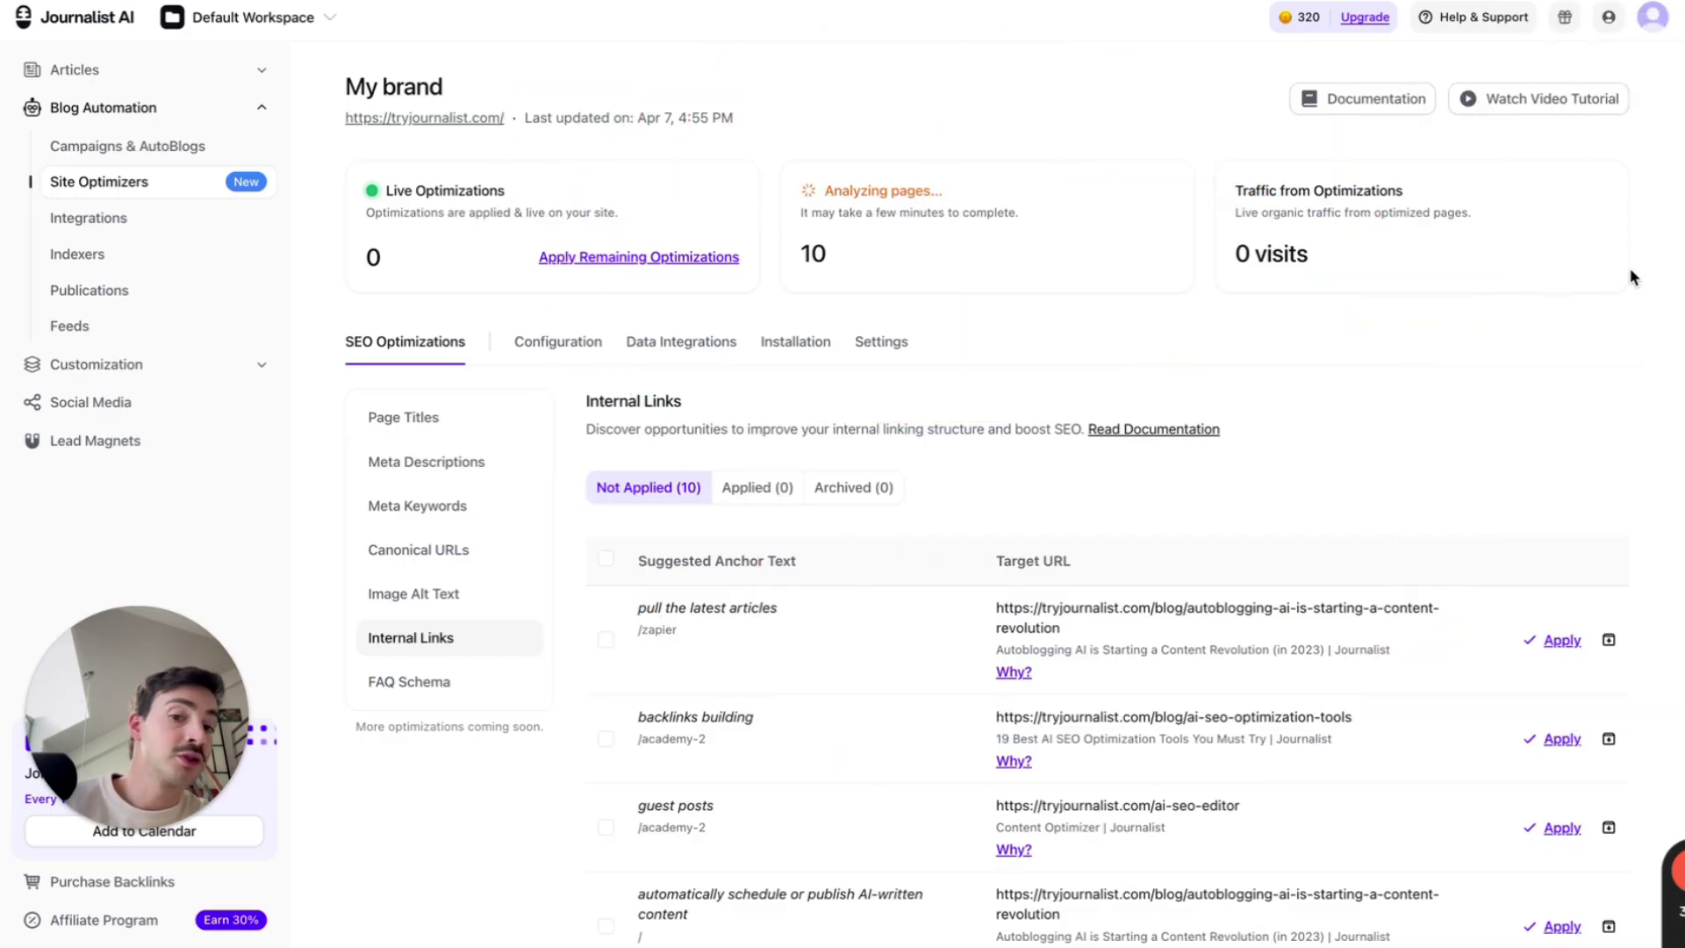
Check the AI News Article Generator source page in the other browser tab.
scroll(1319, 414, down, 1)
scroll(1318, 415, down, 5)
scroll(1318, 415, down, 3)
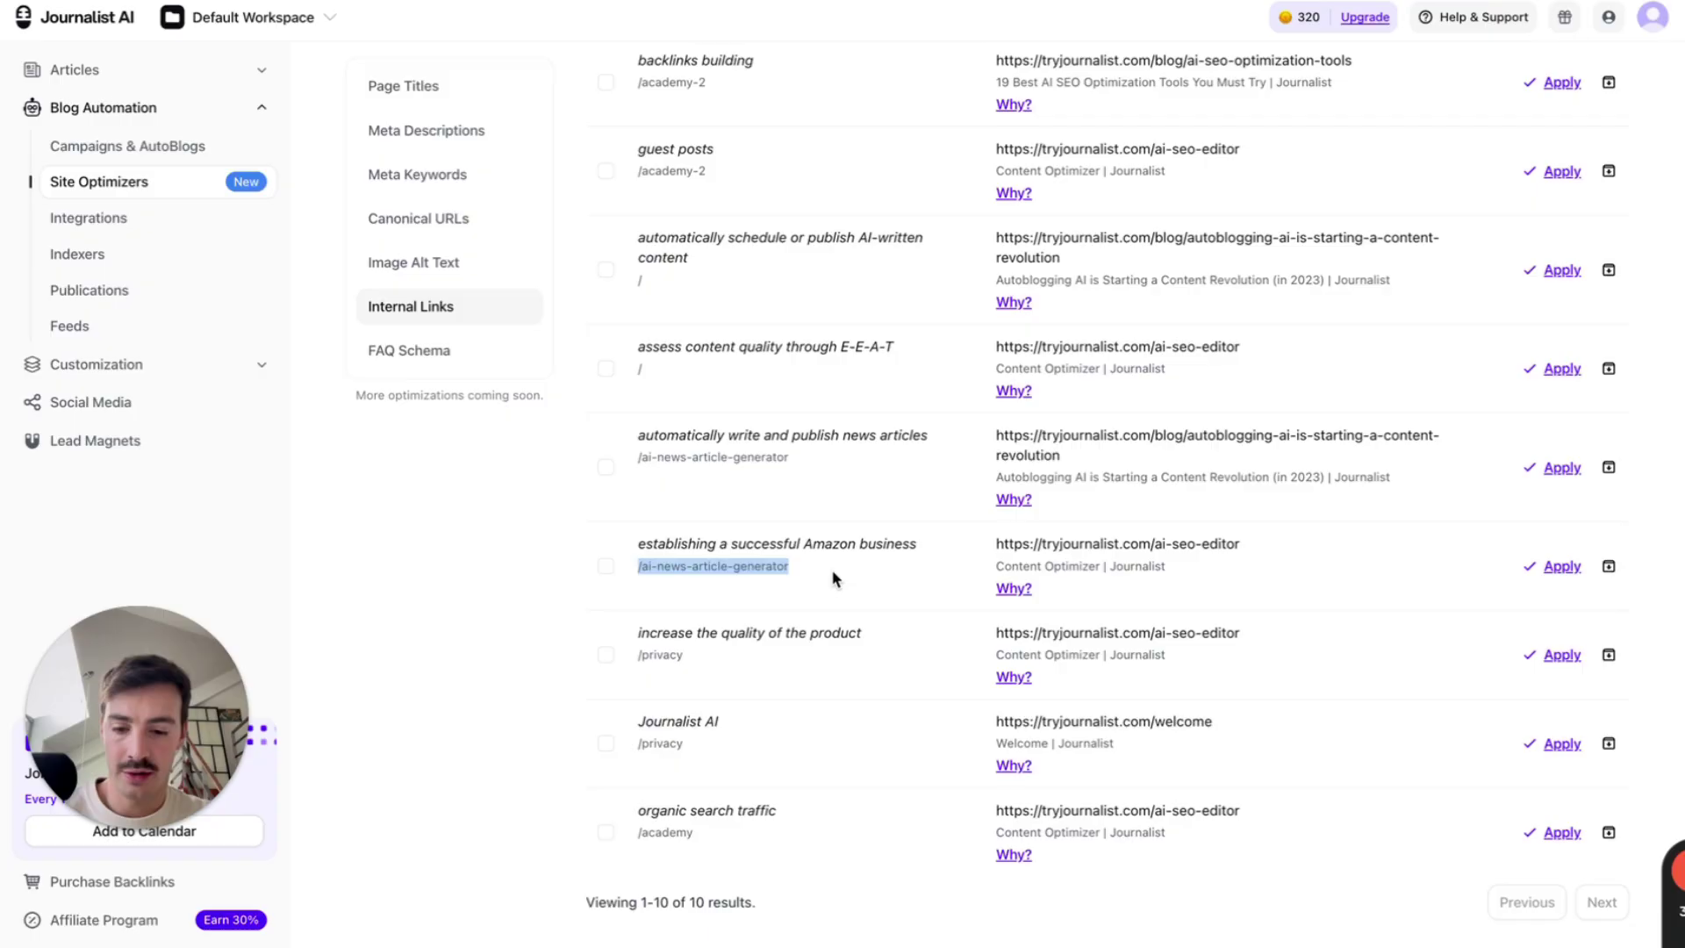
key(ctrl+Tab)
text(https://tryjournalist.com//ai-news-article-generator)
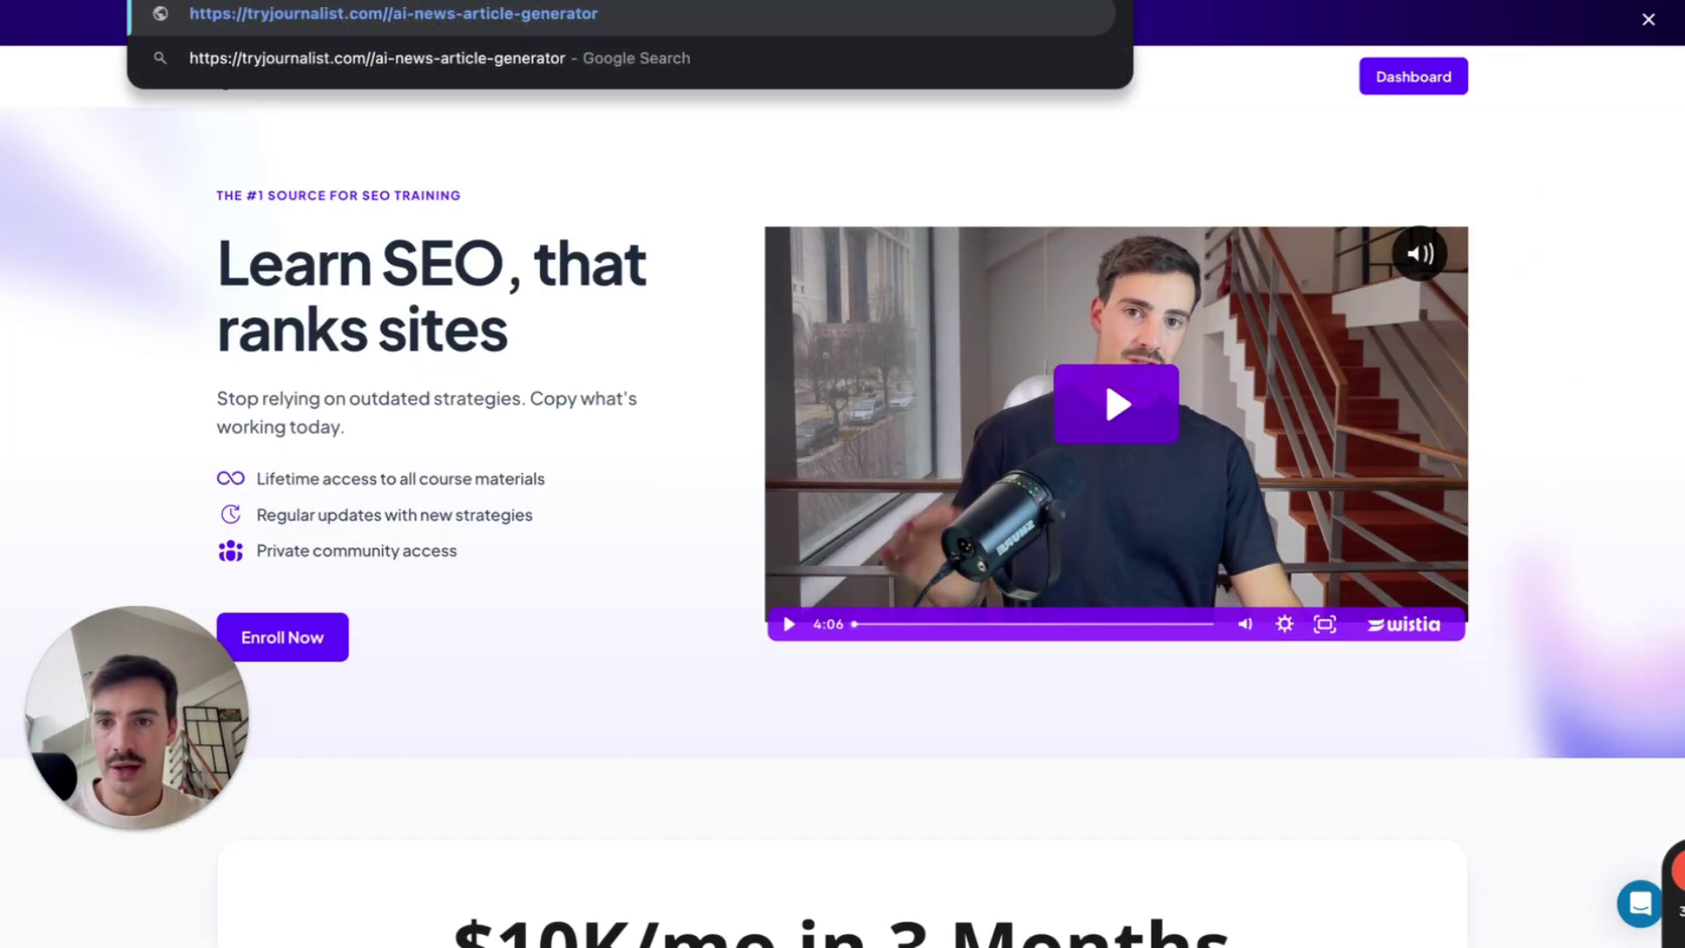
key(Return)
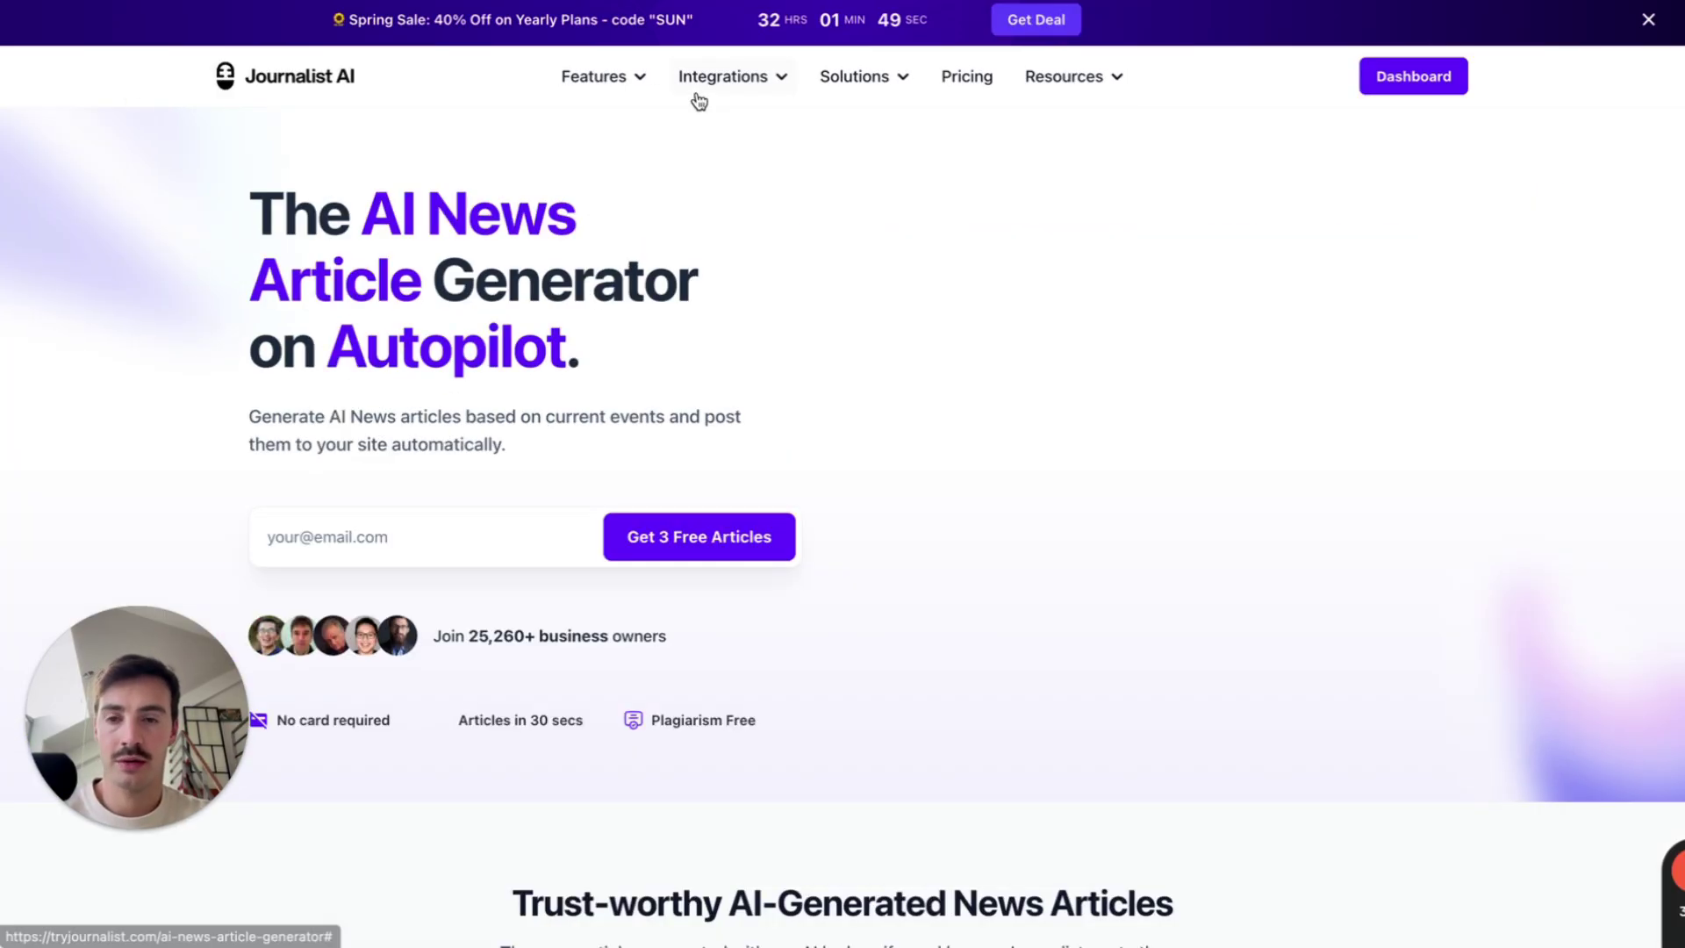
scroll(555, 334, down, 8)
scroll(592, 356, down, 12)
scroll(594, 414, up, 20)
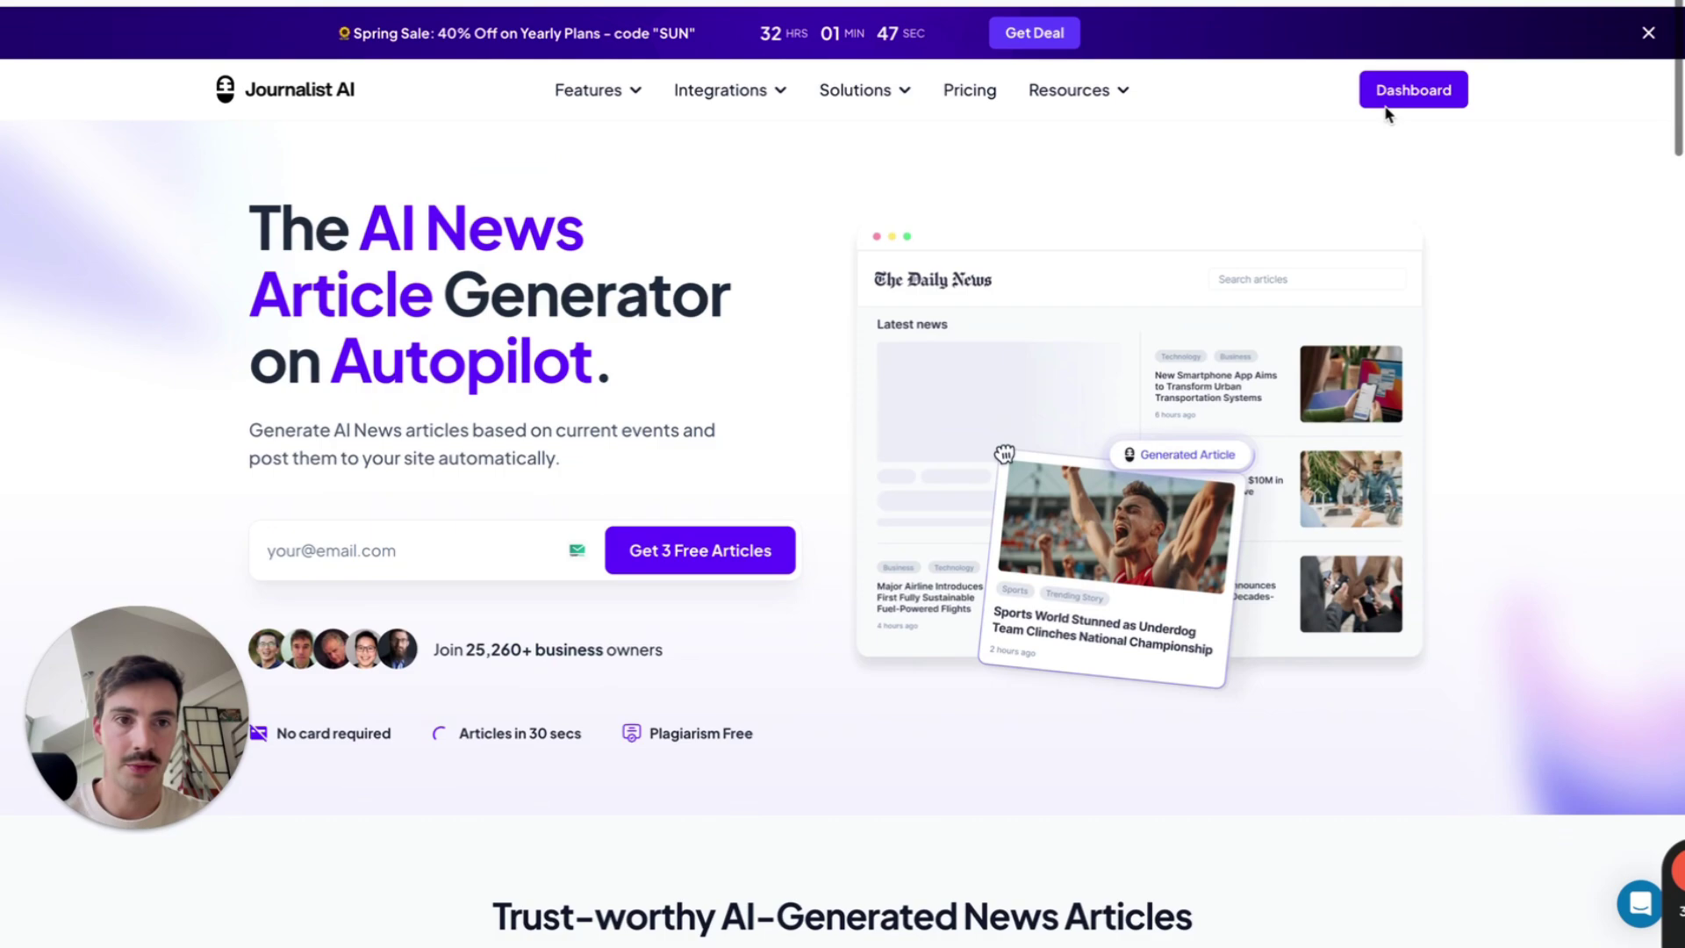
key(ctrl+shift+Tab)
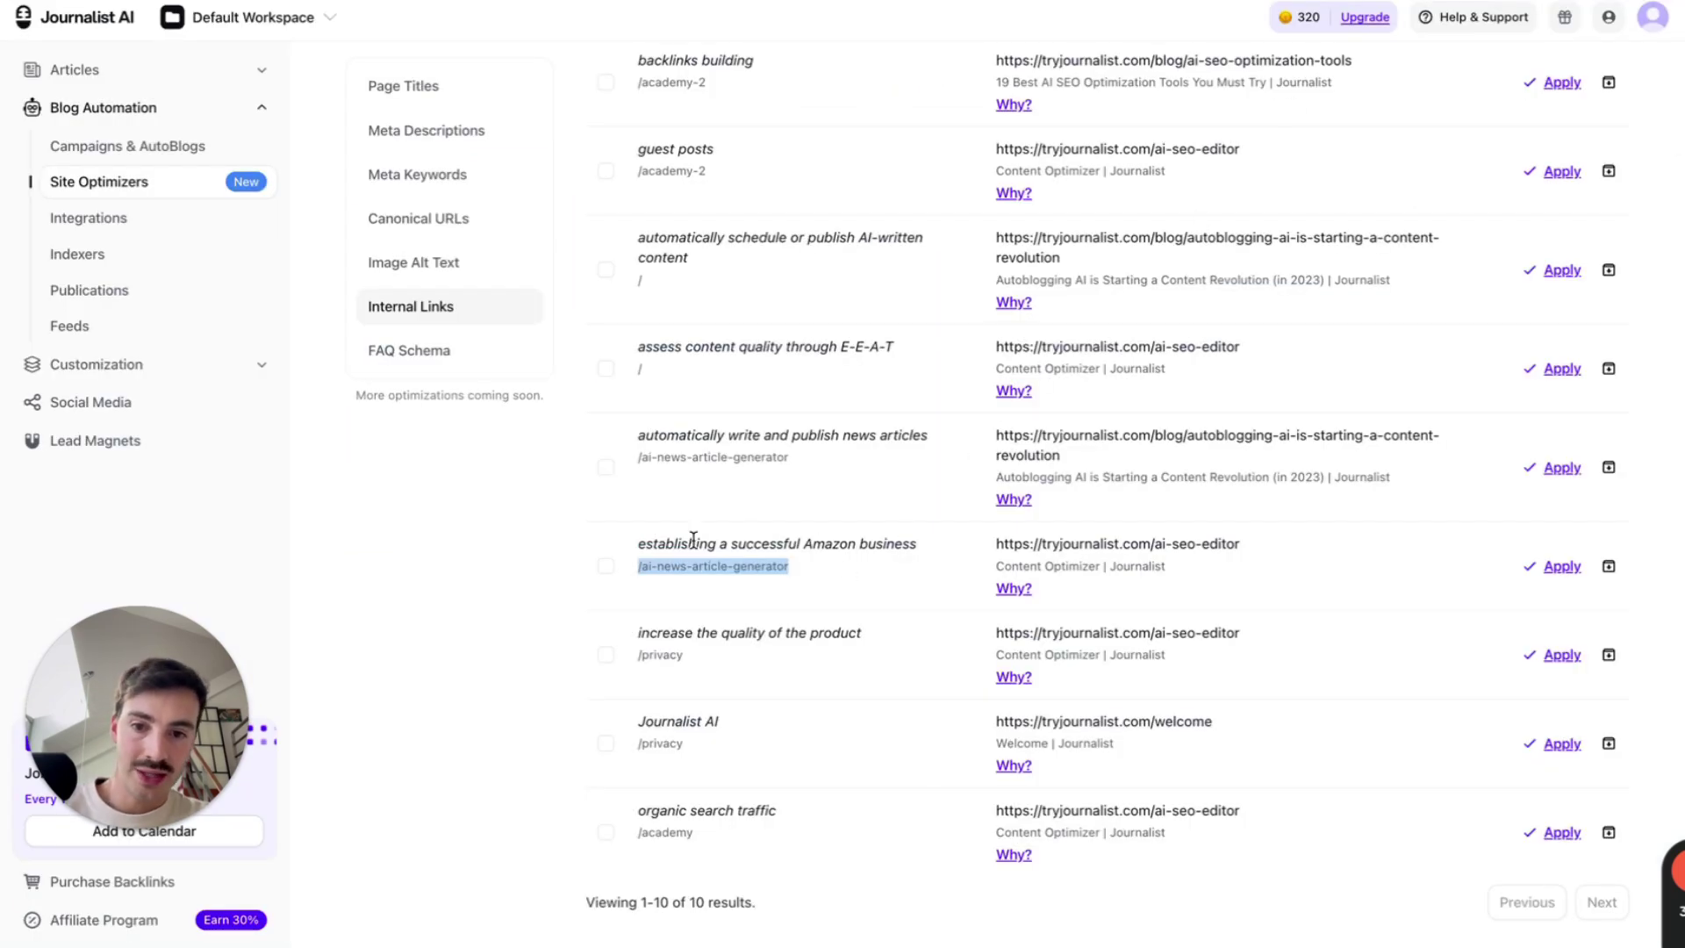
Highlight the Amazon-business anchor and its target URL, and read its 'Why?' explanation.
drag(639, 543, 827, 545)
drag(1019, 544, 1287, 549)
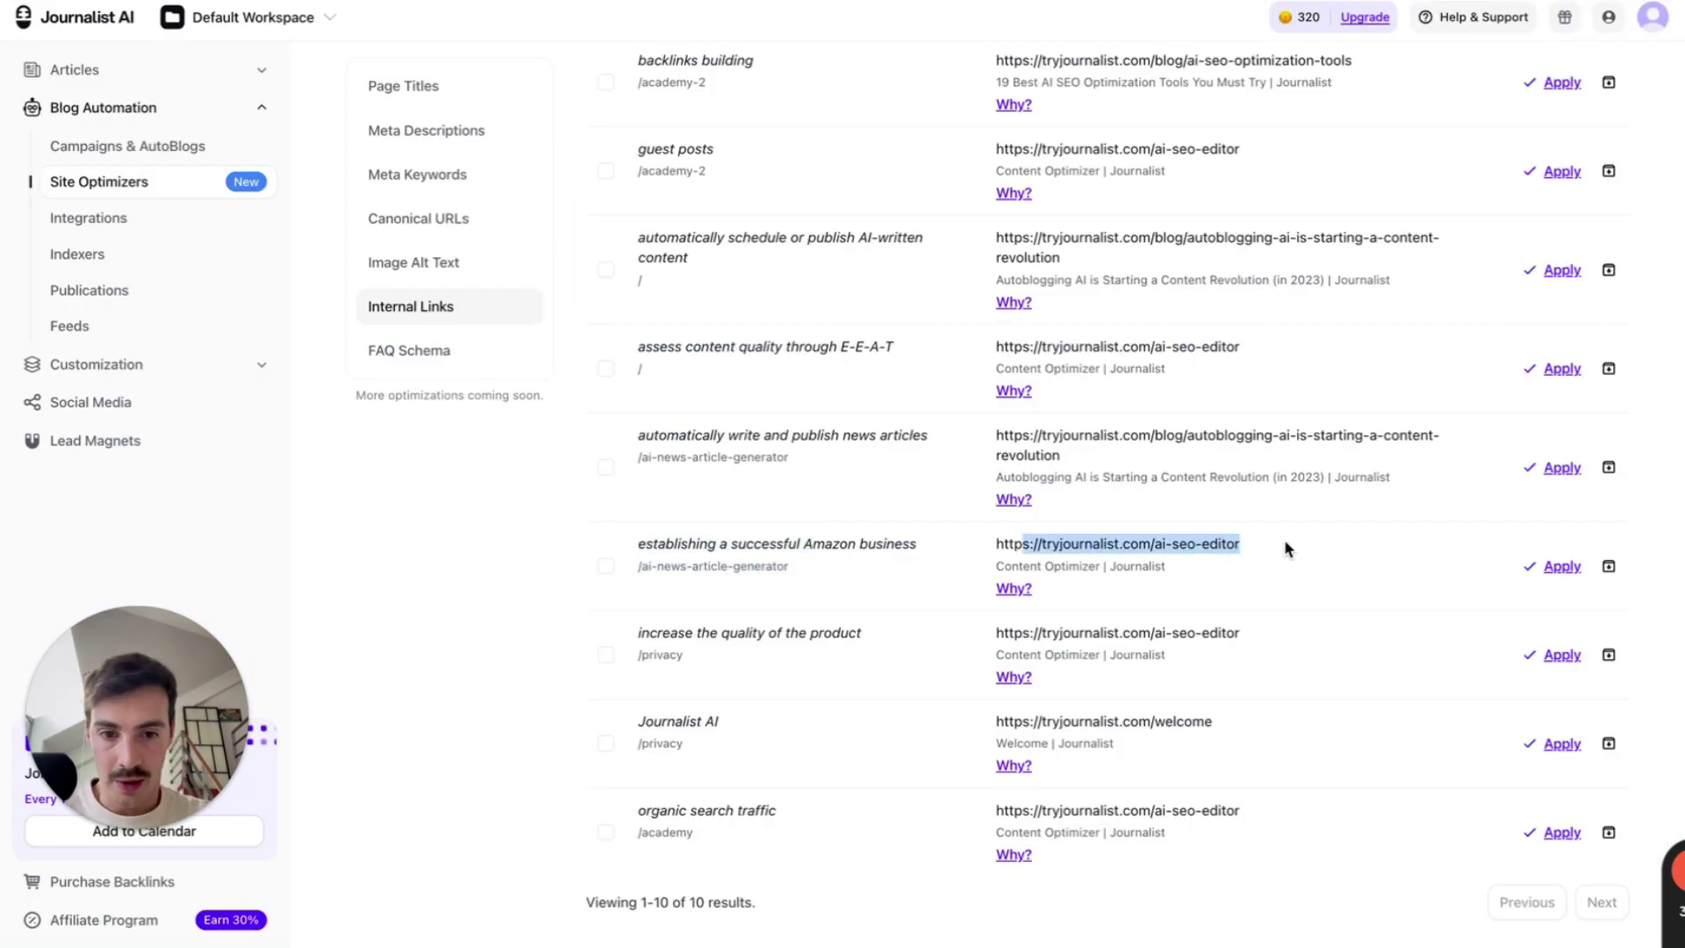
click(1012, 589)
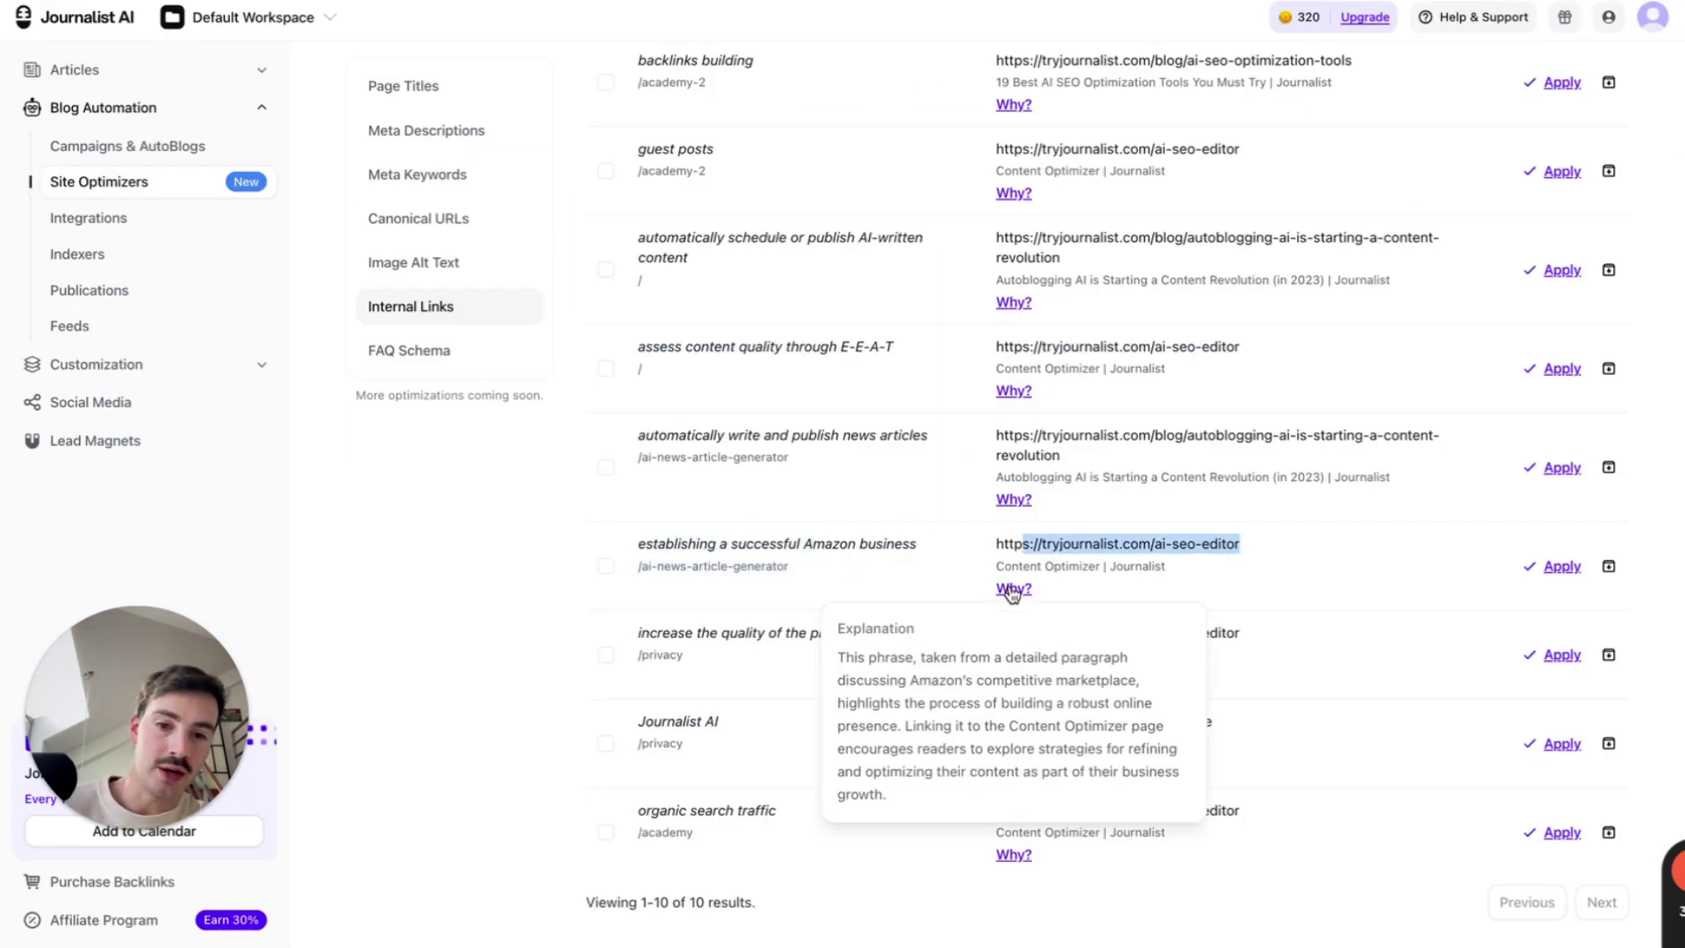
triple_click(939, 681)
click(941, 595)
drag(672, 569, 1225, 542)
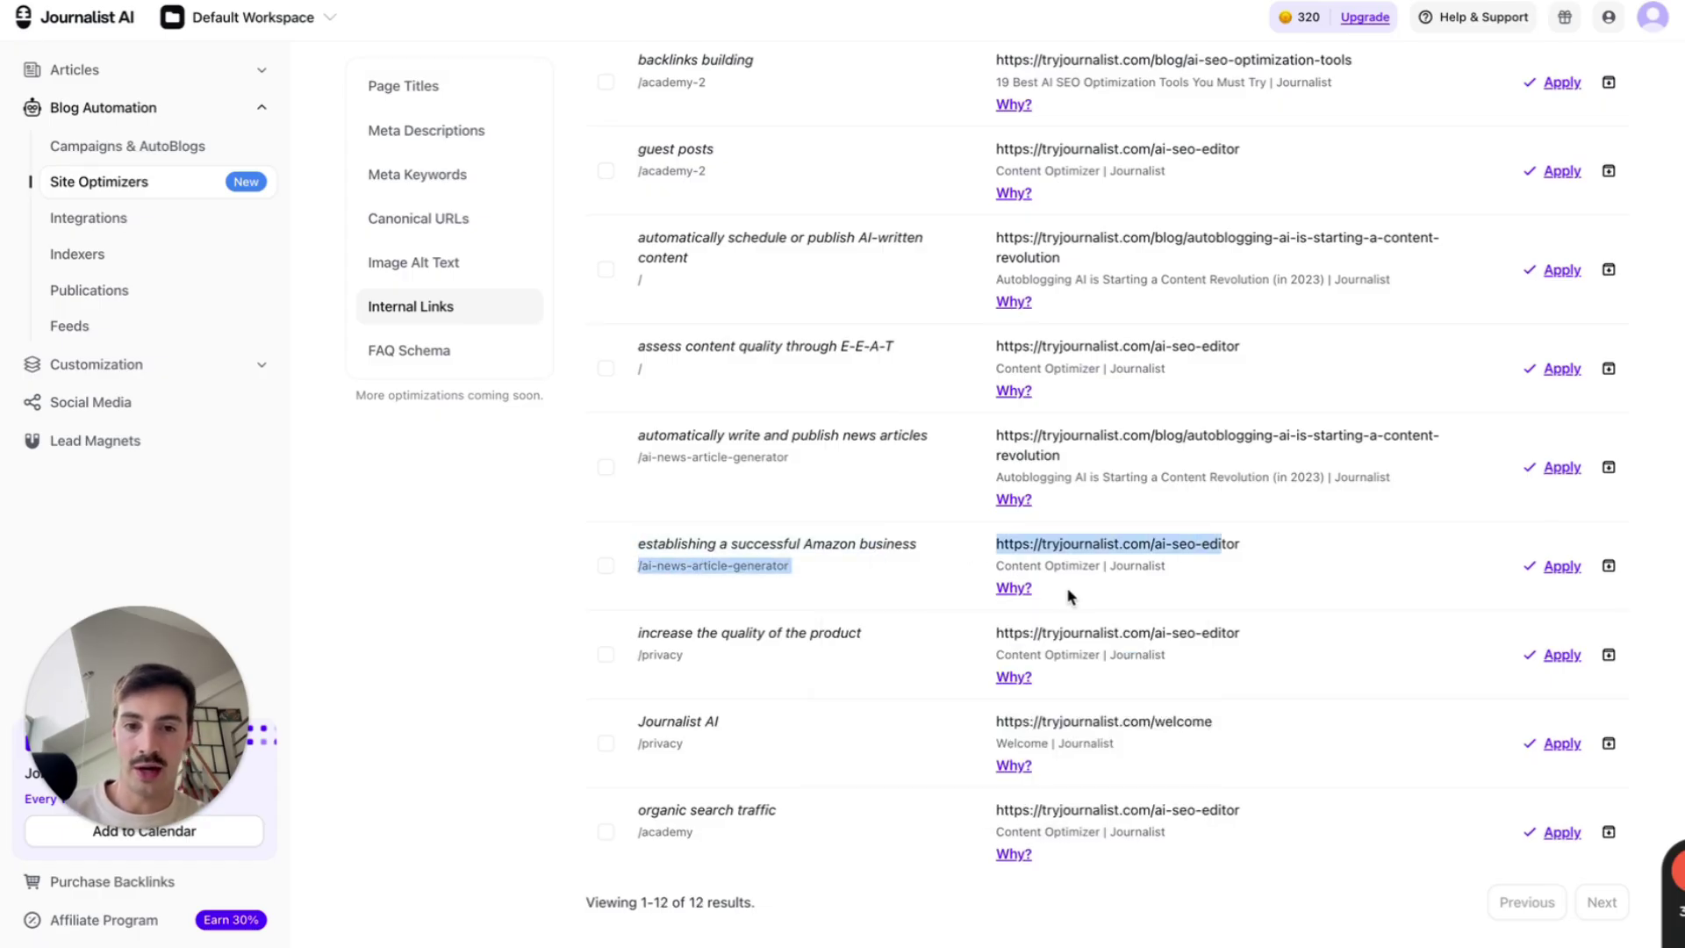
Select all twelve internal link suggestions and switch to Page Titles.
scroll(921, 452, up, 10)
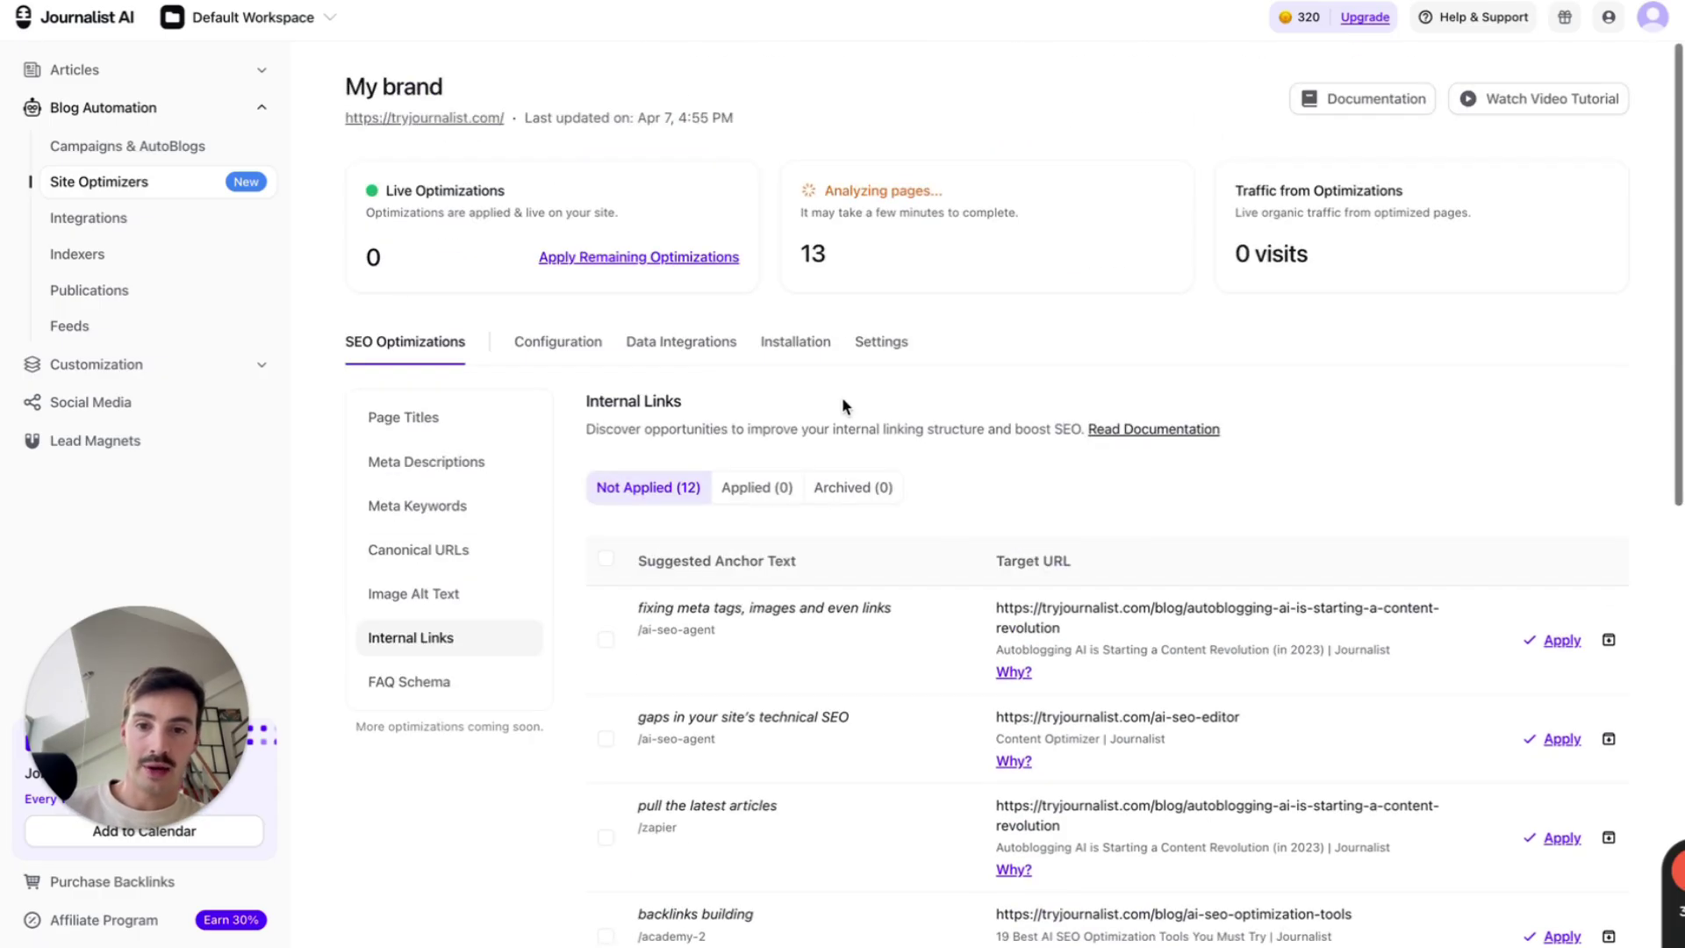
click(606, 558)
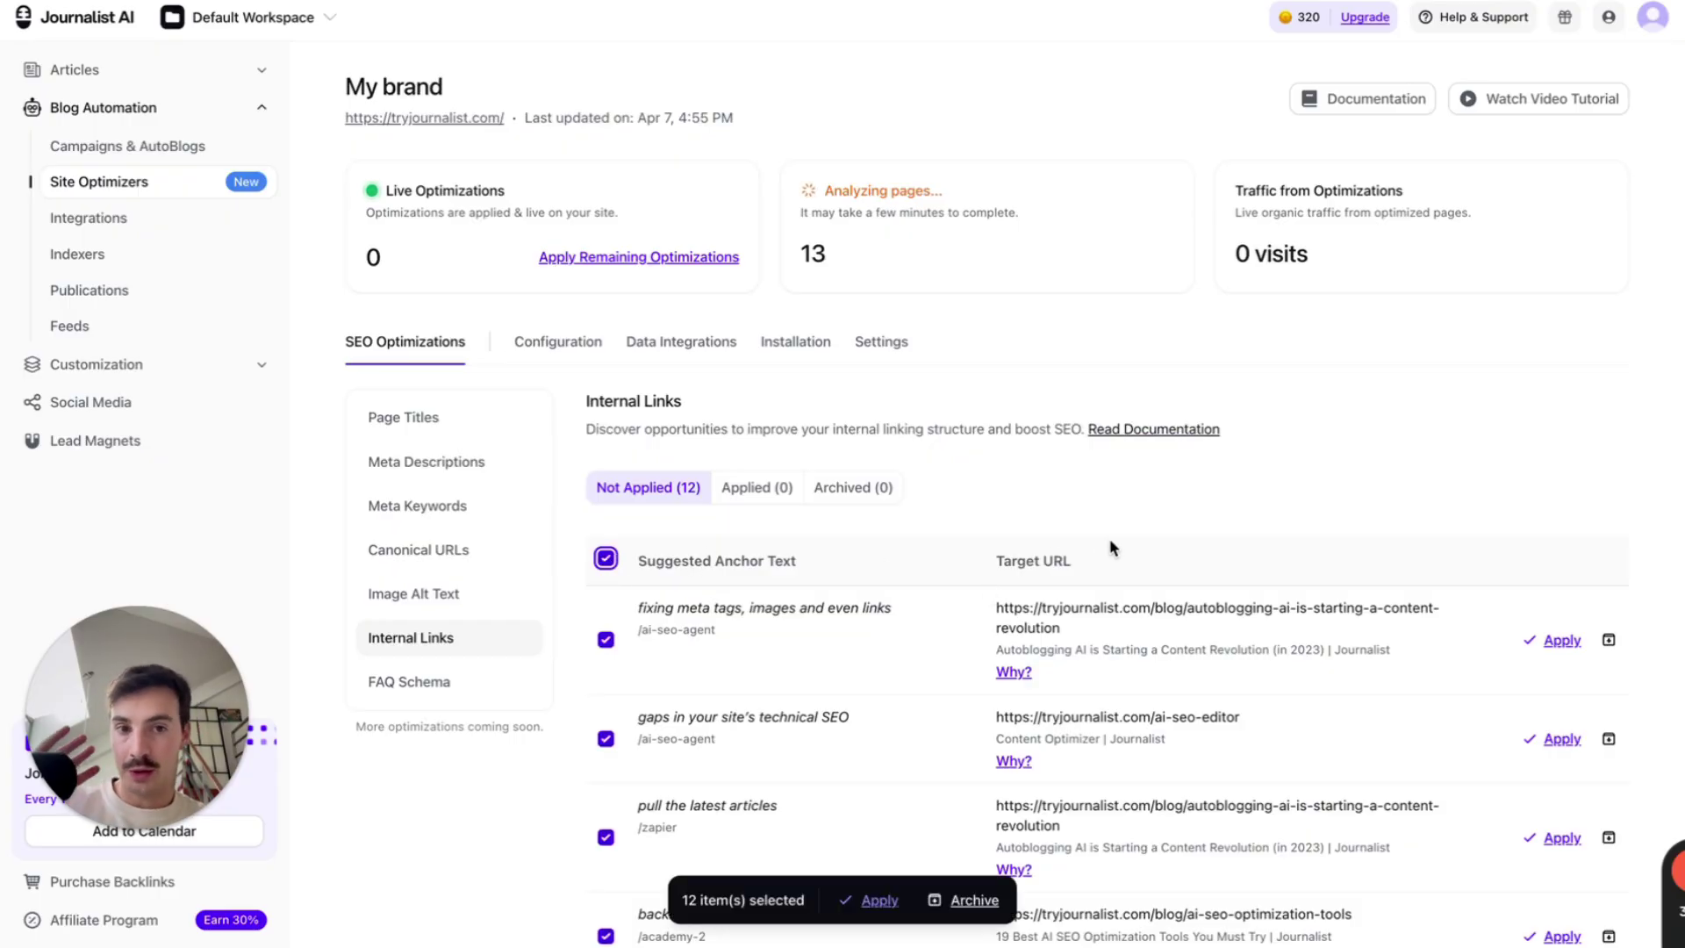
click(439, 421)
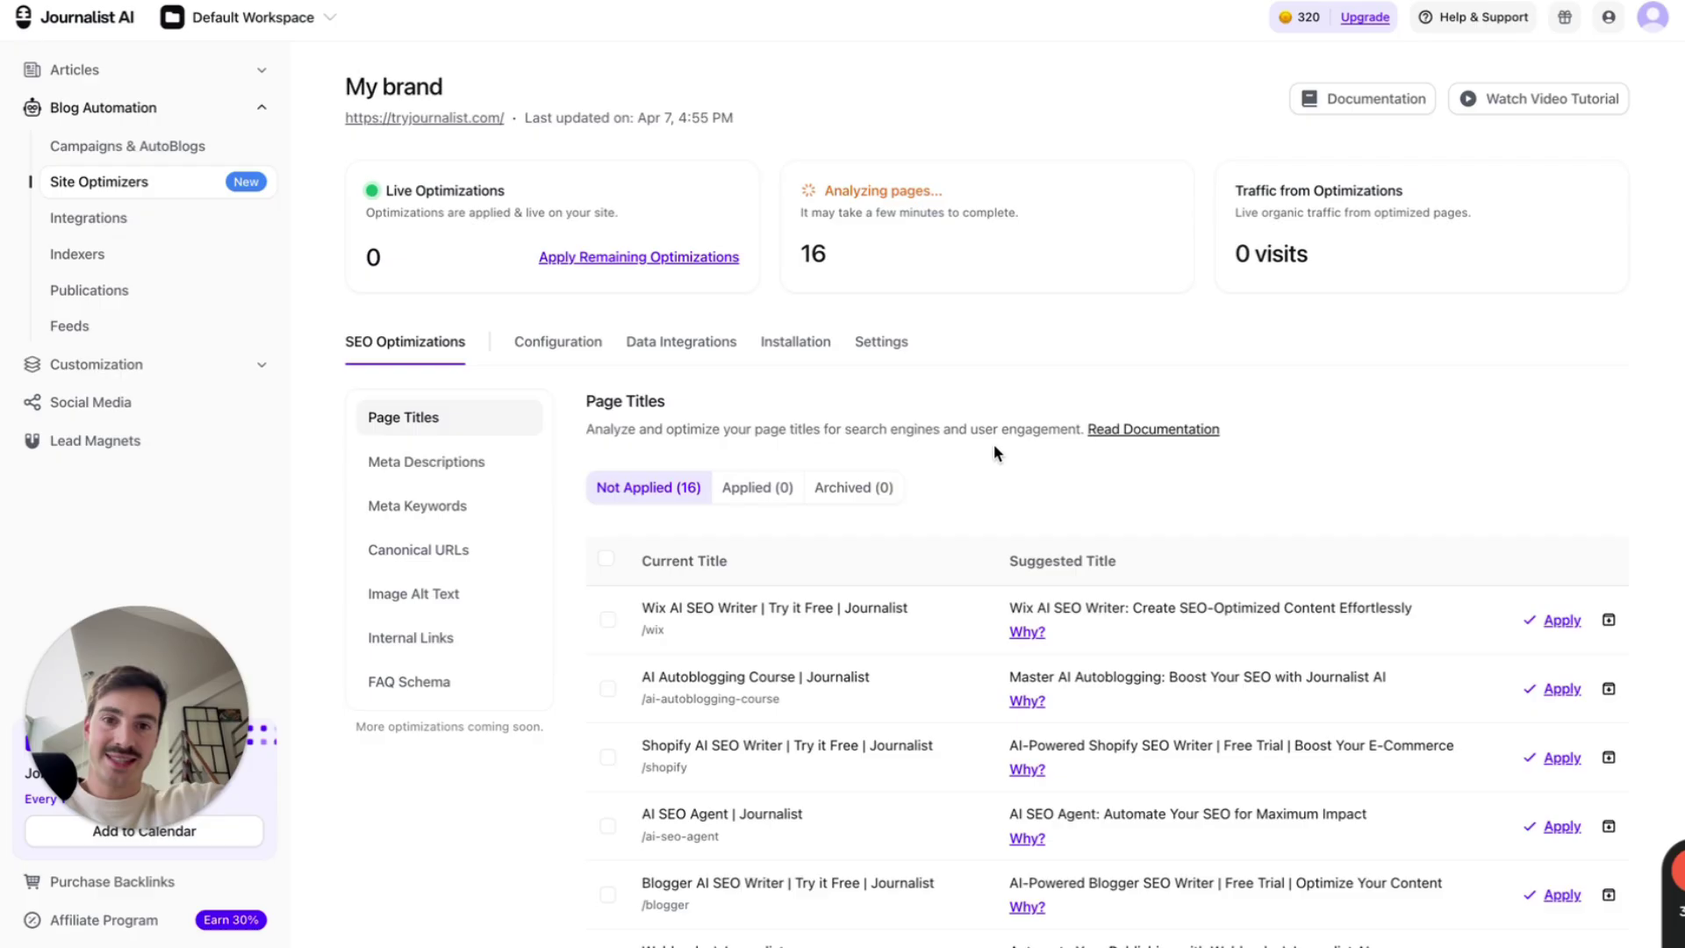
Sketch red strokes over the live optimizations header, then clear them.
key(alt+shift+d)
mouse_move(718, 129)
mouse_down()
mouse_move(684, 210)
mouse_move(560, 237)
mouse_up()
drag(948, 245, 989, 124)
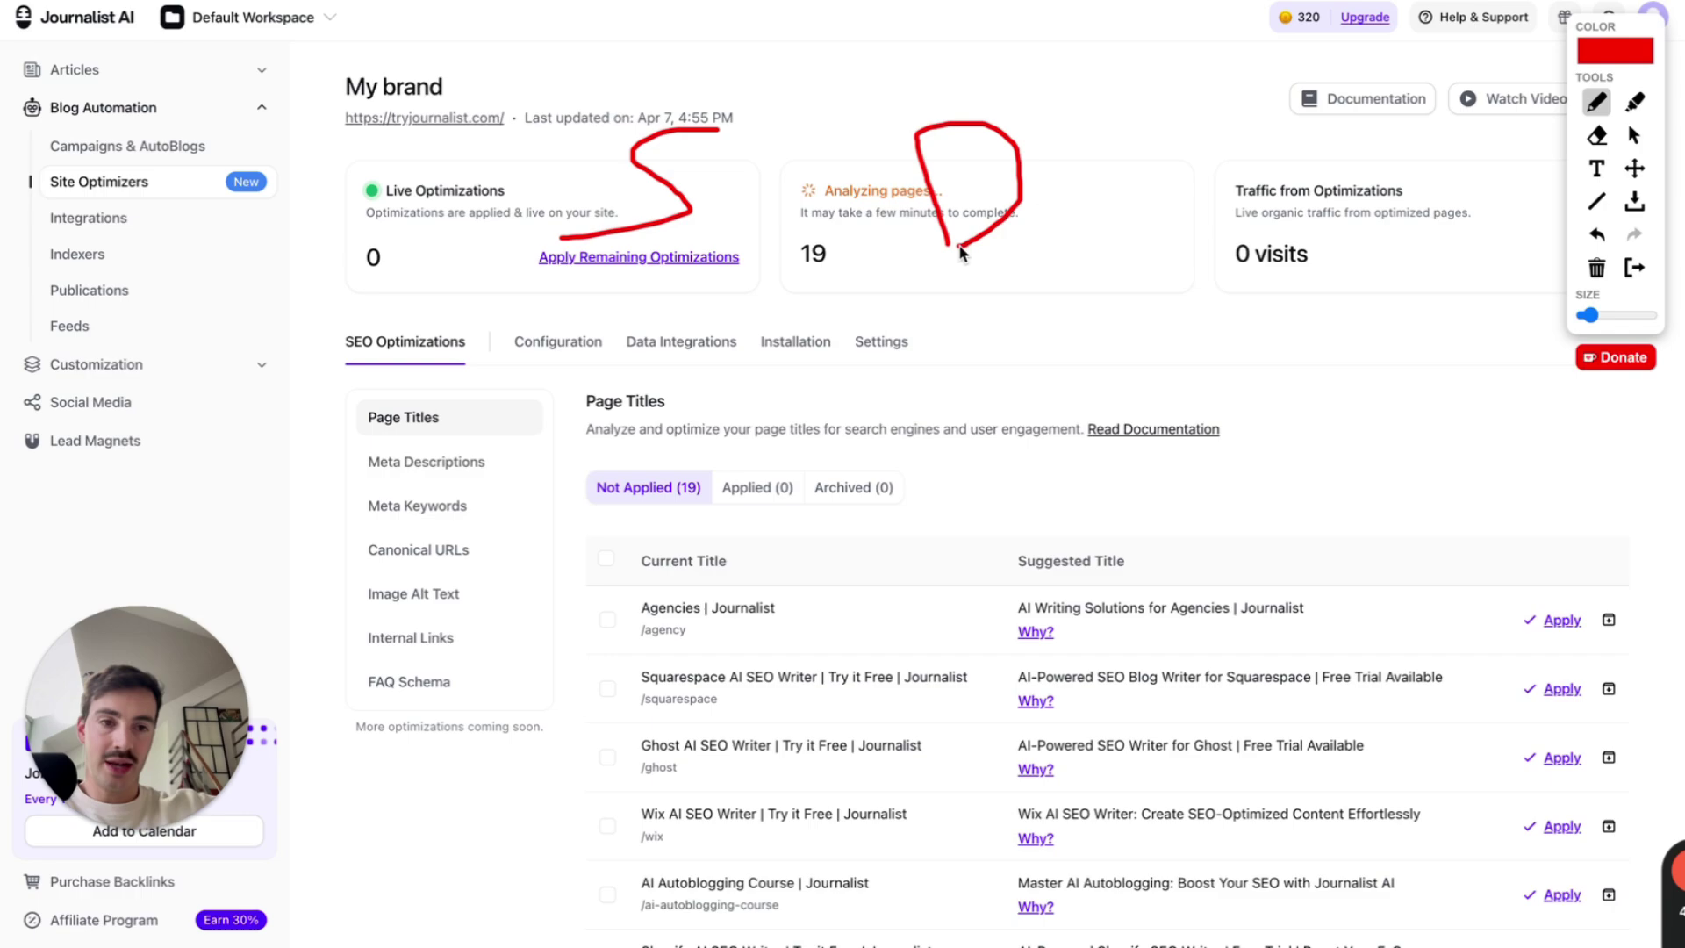
click(1635, 268)
Check the empty FAQ Schema and Internal Links lists, then scroll the 19 Page Titles suggestions.
click(488, 675)
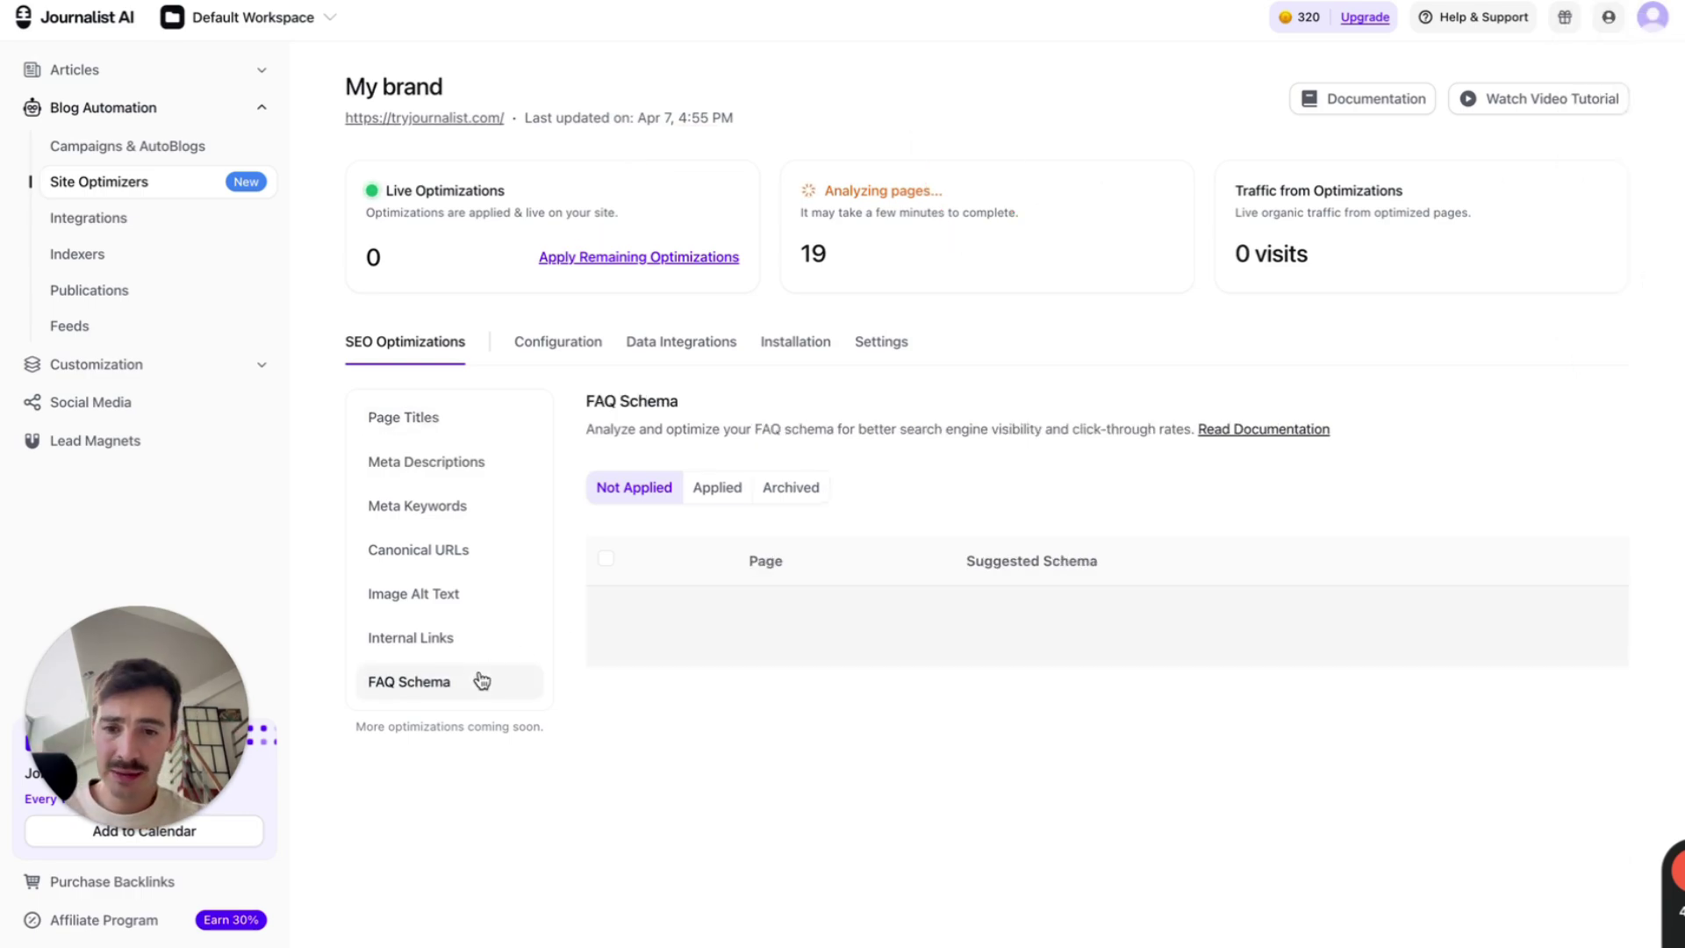
click(492, 638)
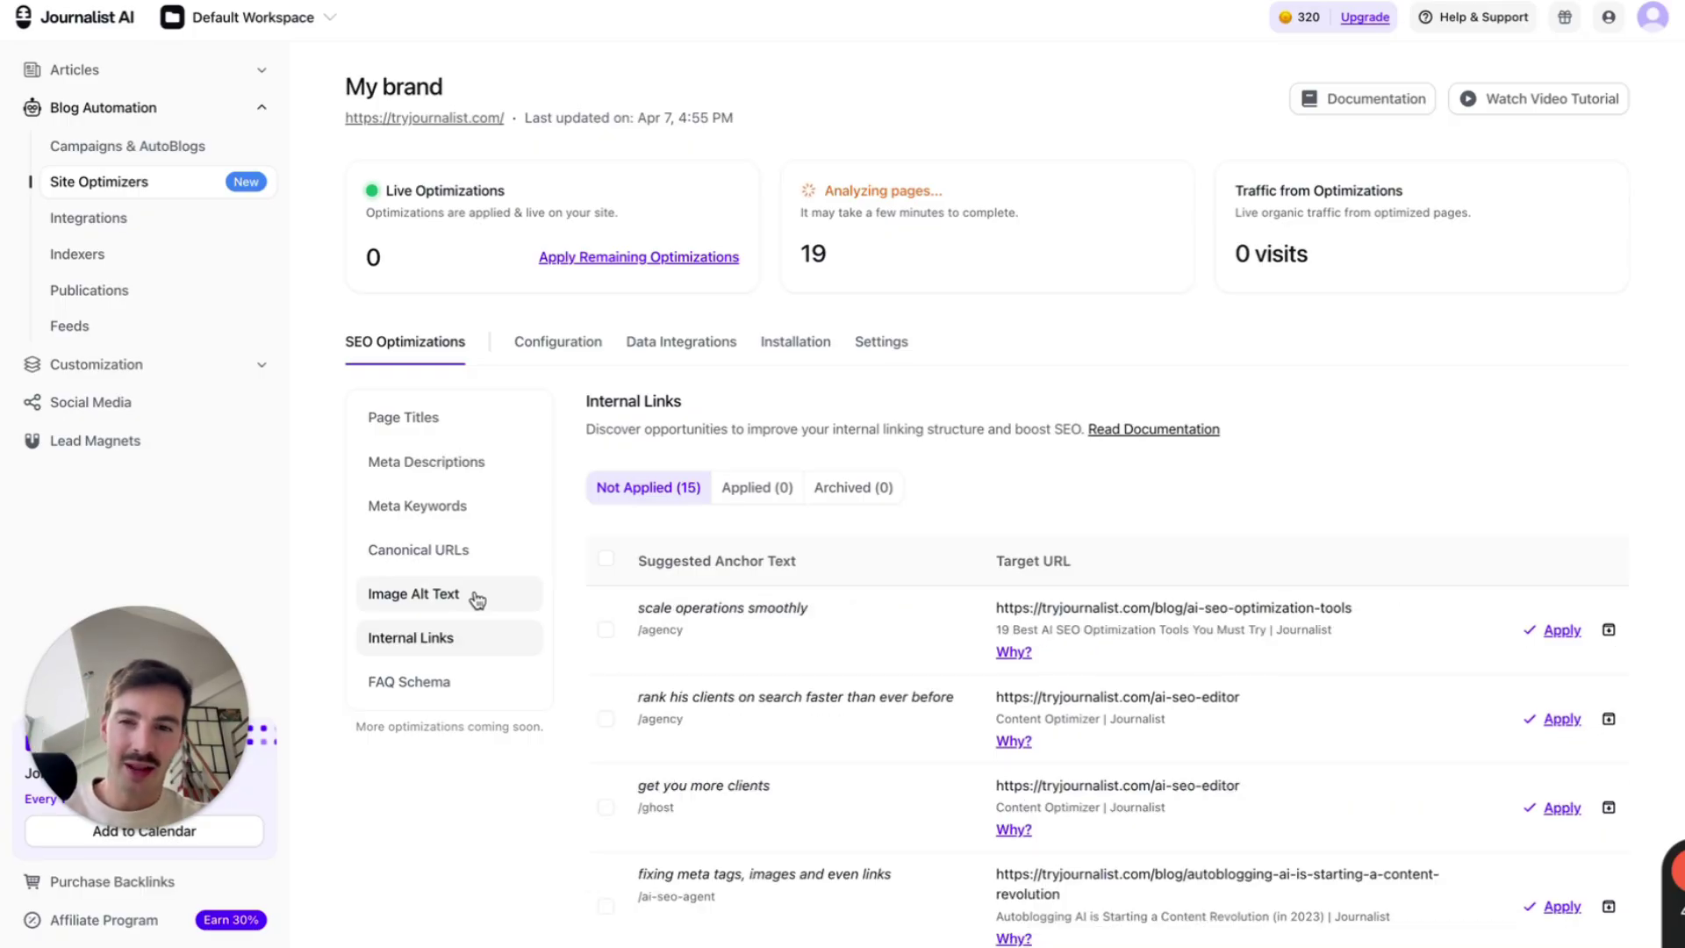
click(451, 427)
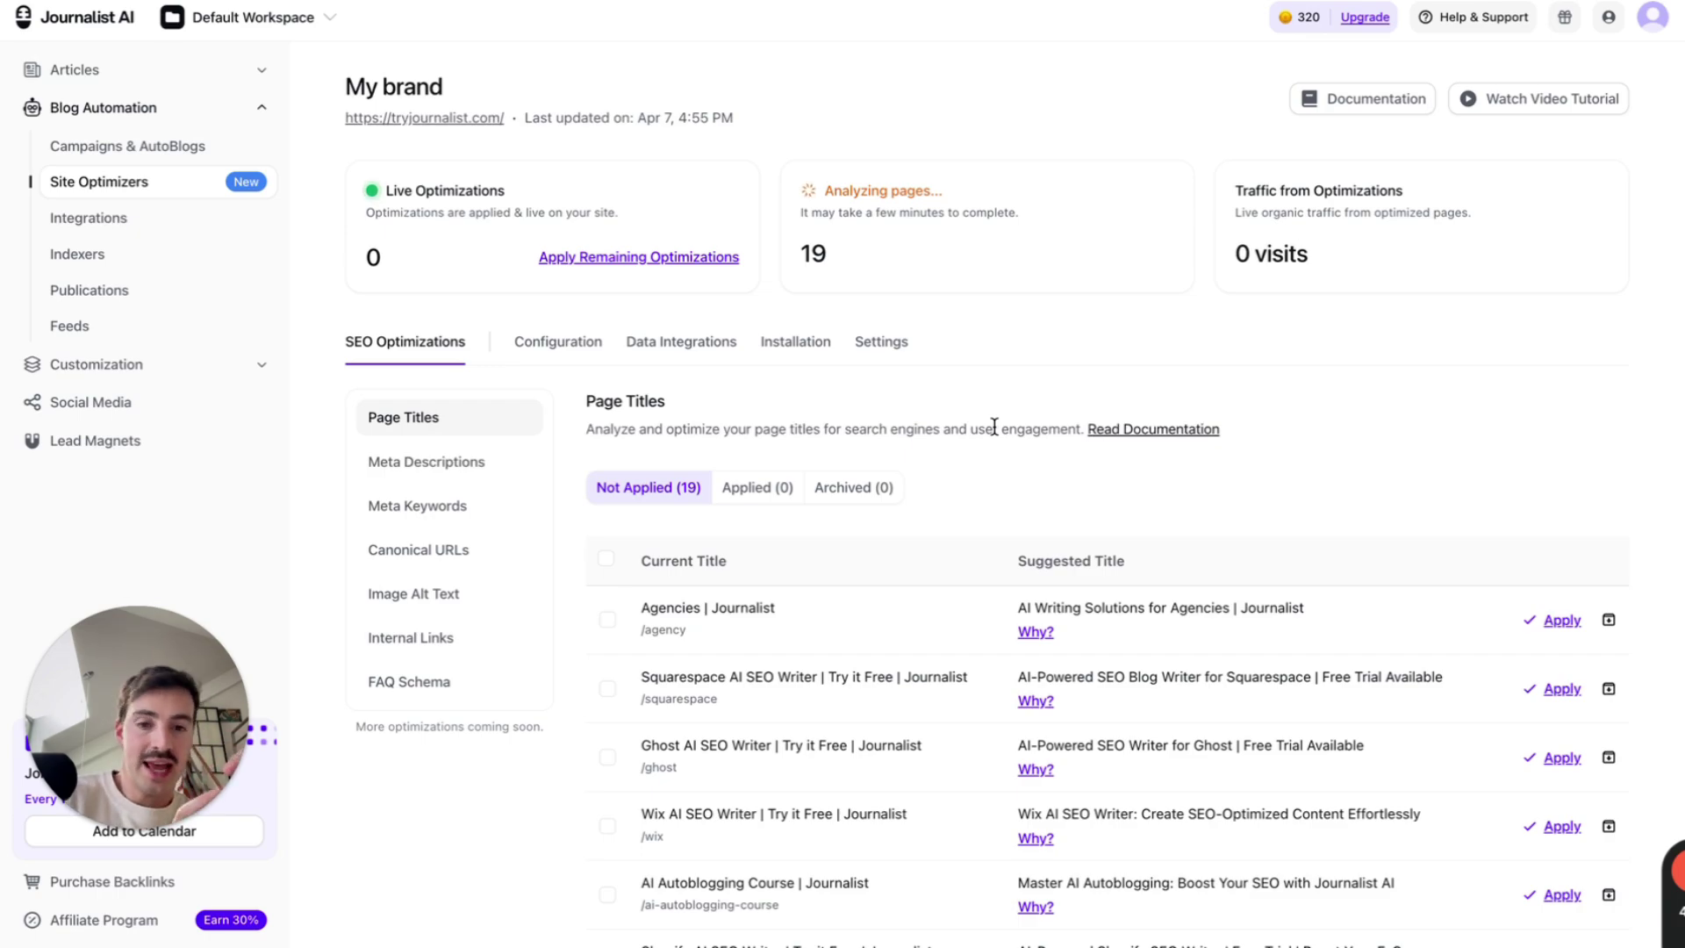
scroll(995, 426, down, 2)
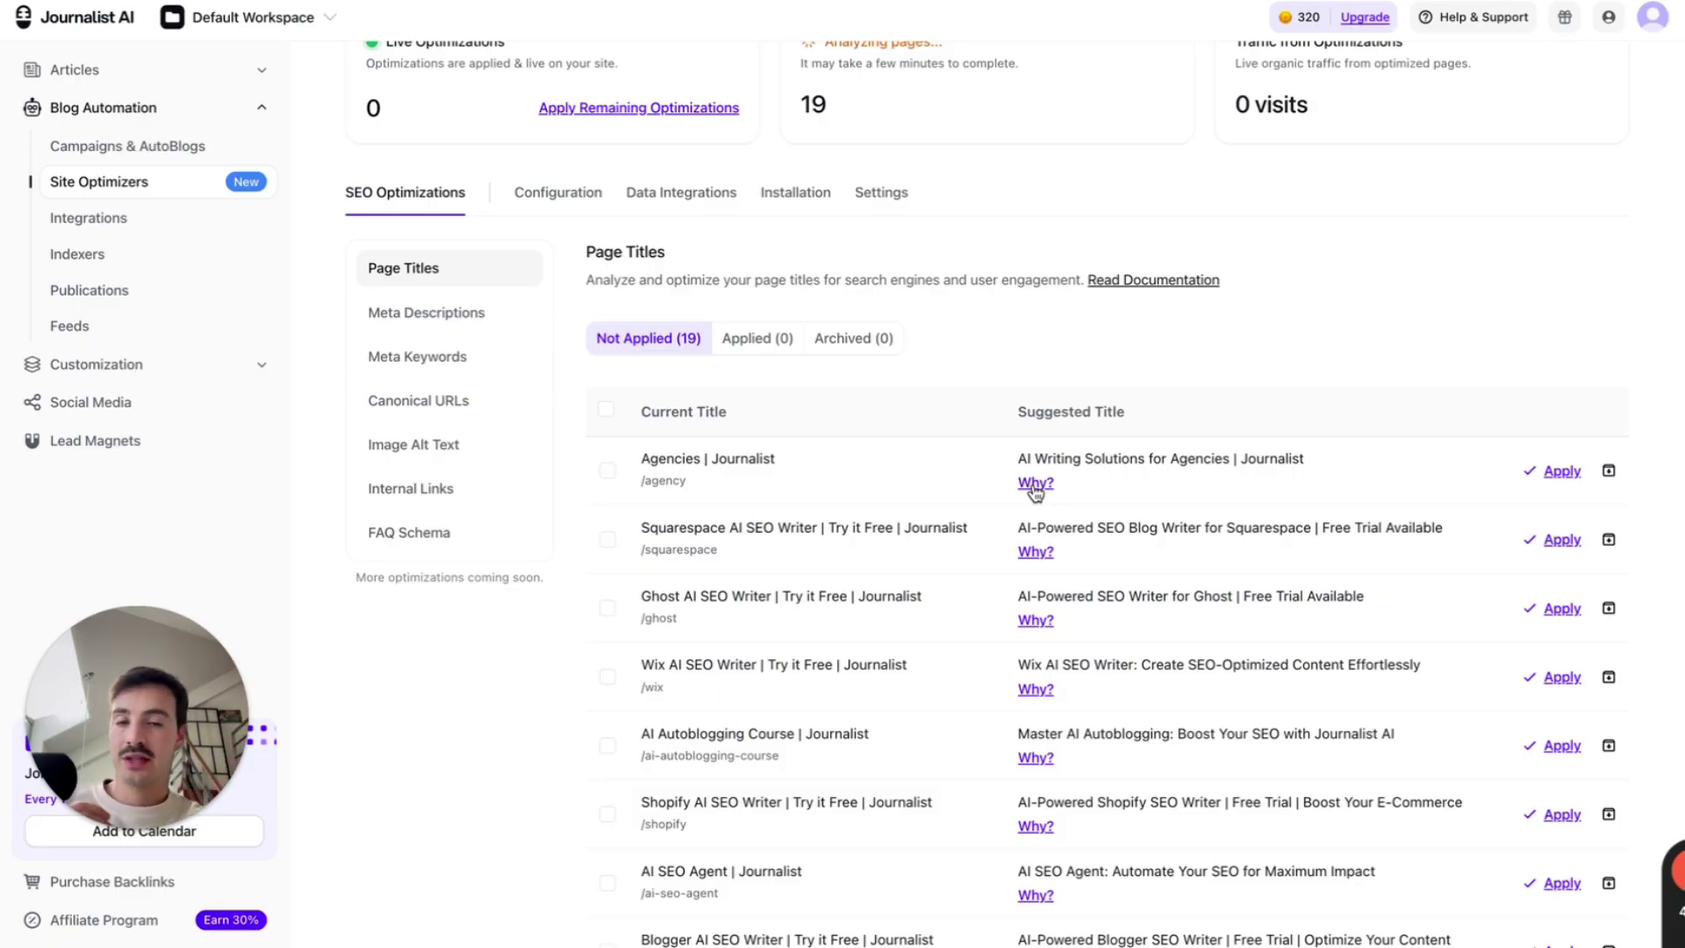
scroll(1035, 491, down, 5)
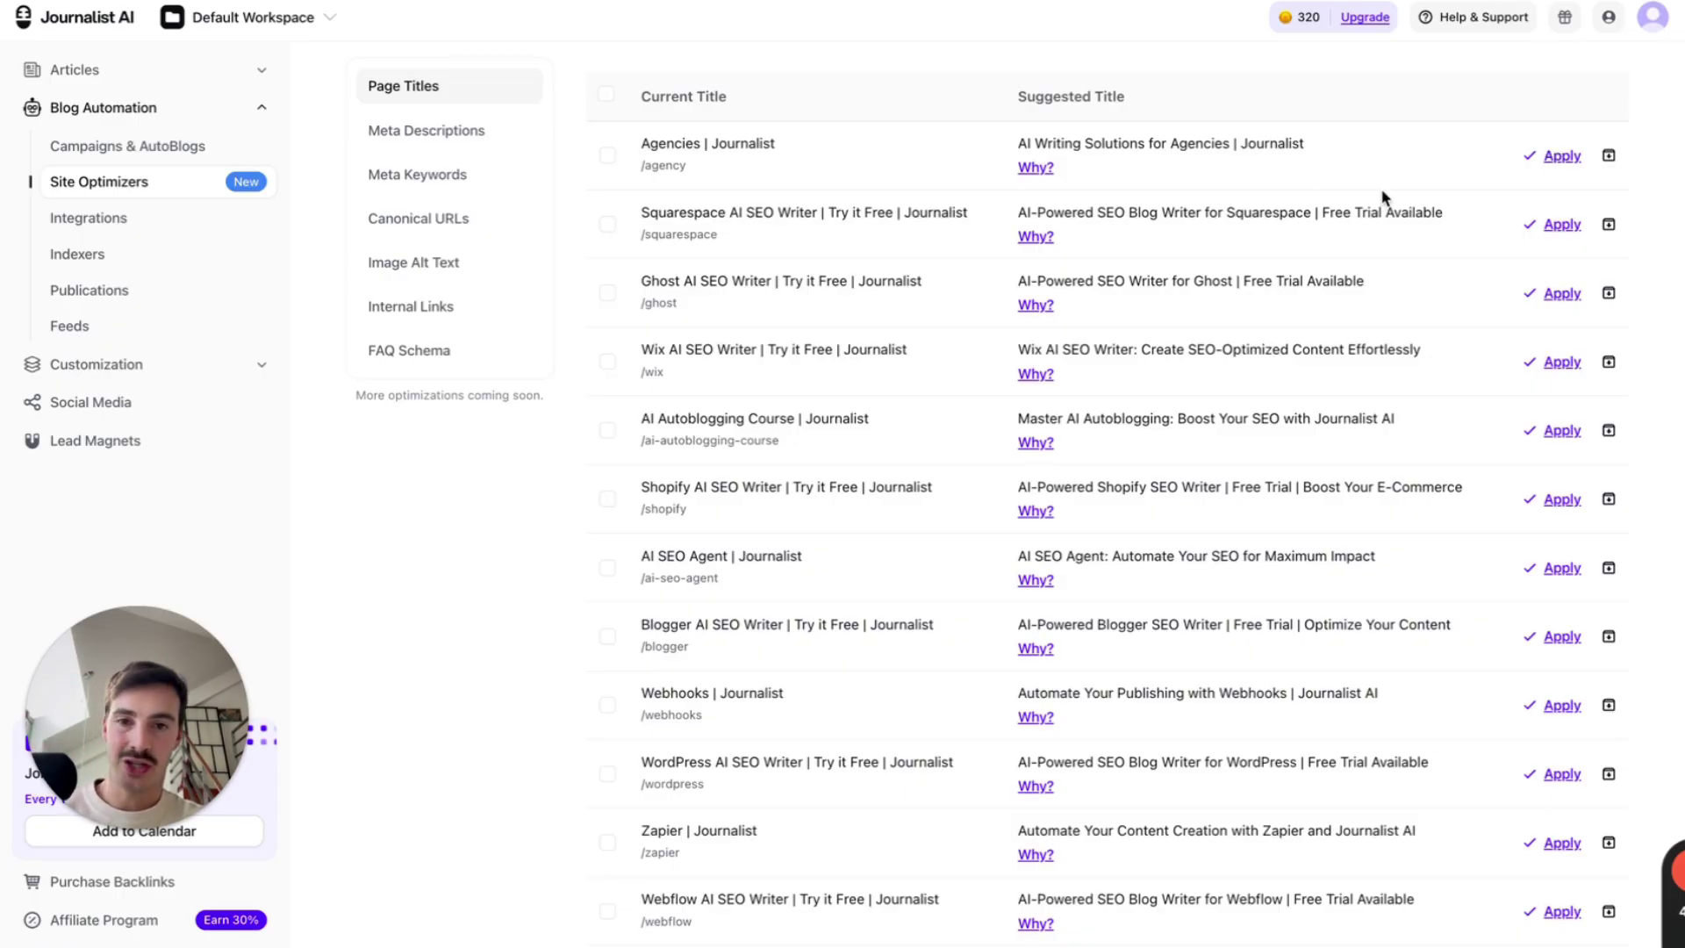
scroll(1492, 193, up, 5)
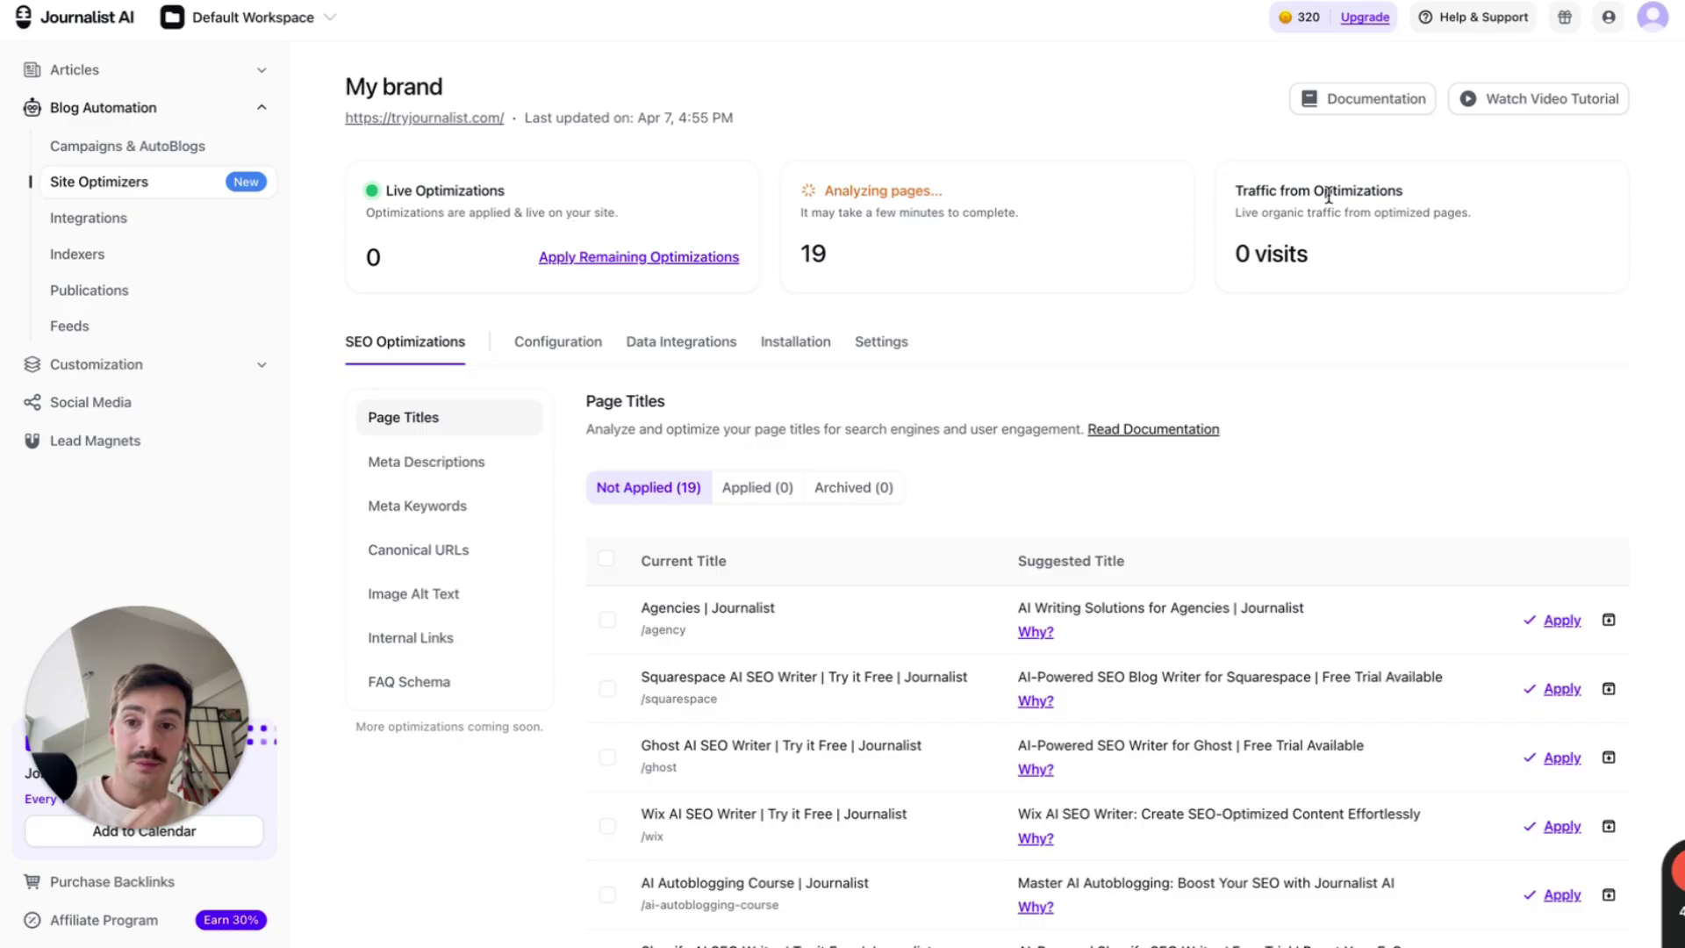
drag(344, 117, 647, 120)
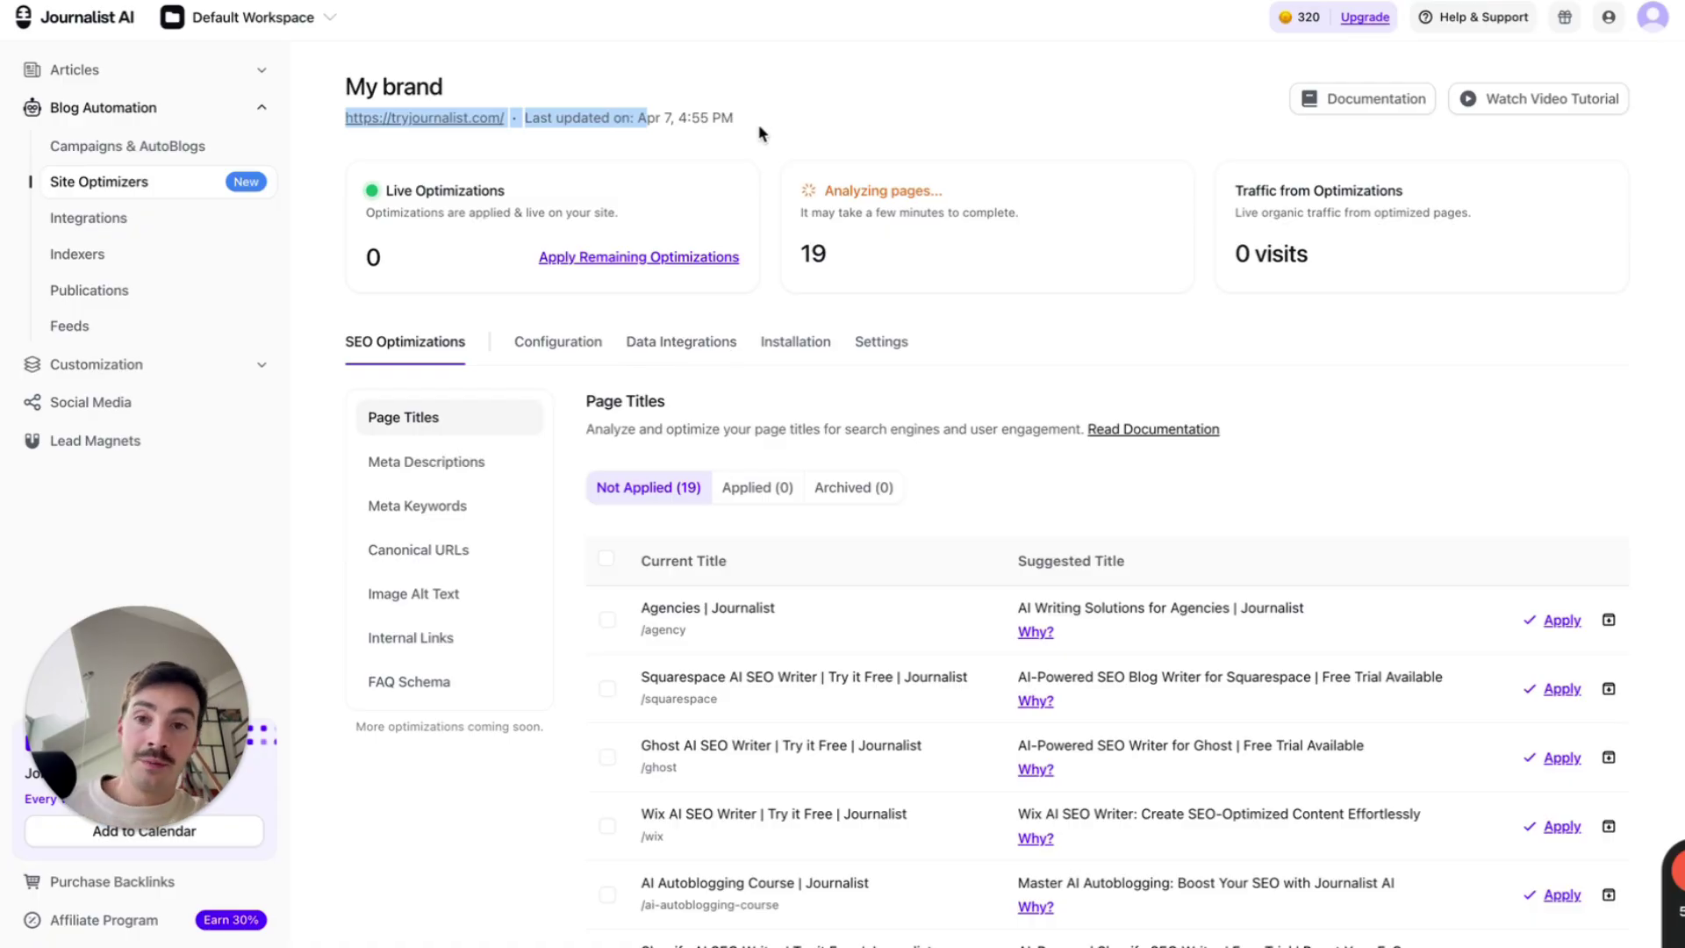
Load tryjournalist.com and scroll through its Pricing plans.
key(ctrl+l)
text(tryjournalist.com)
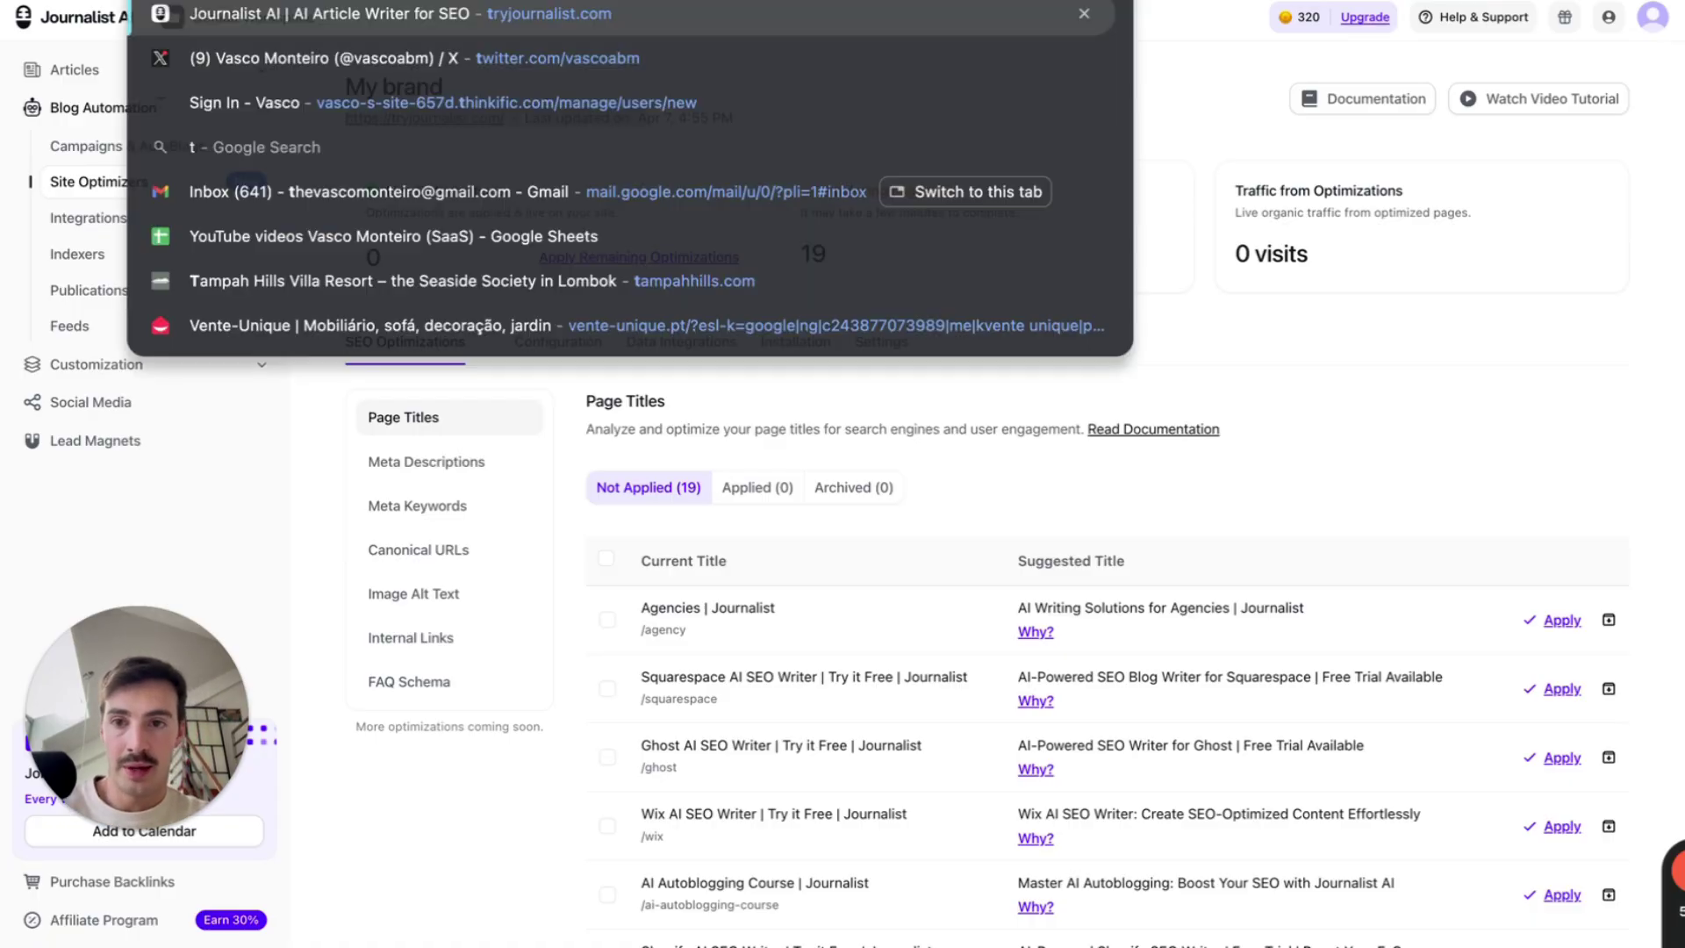
key(Return)
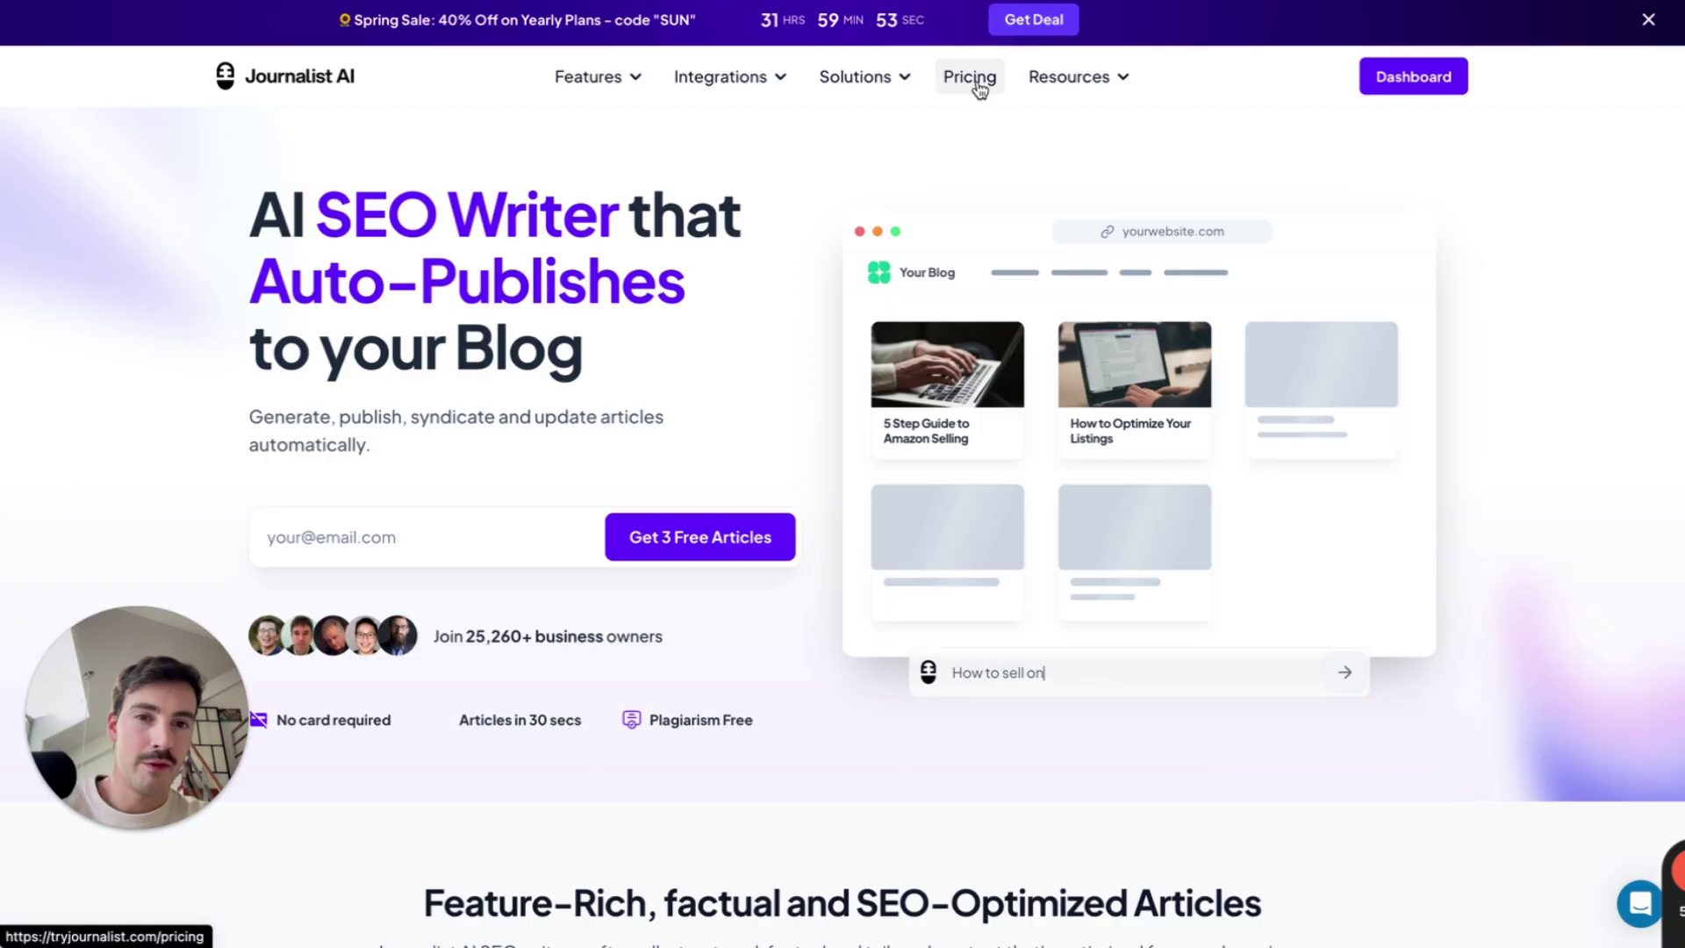
click(970, 76)
scroll(651, 56, down, 4)
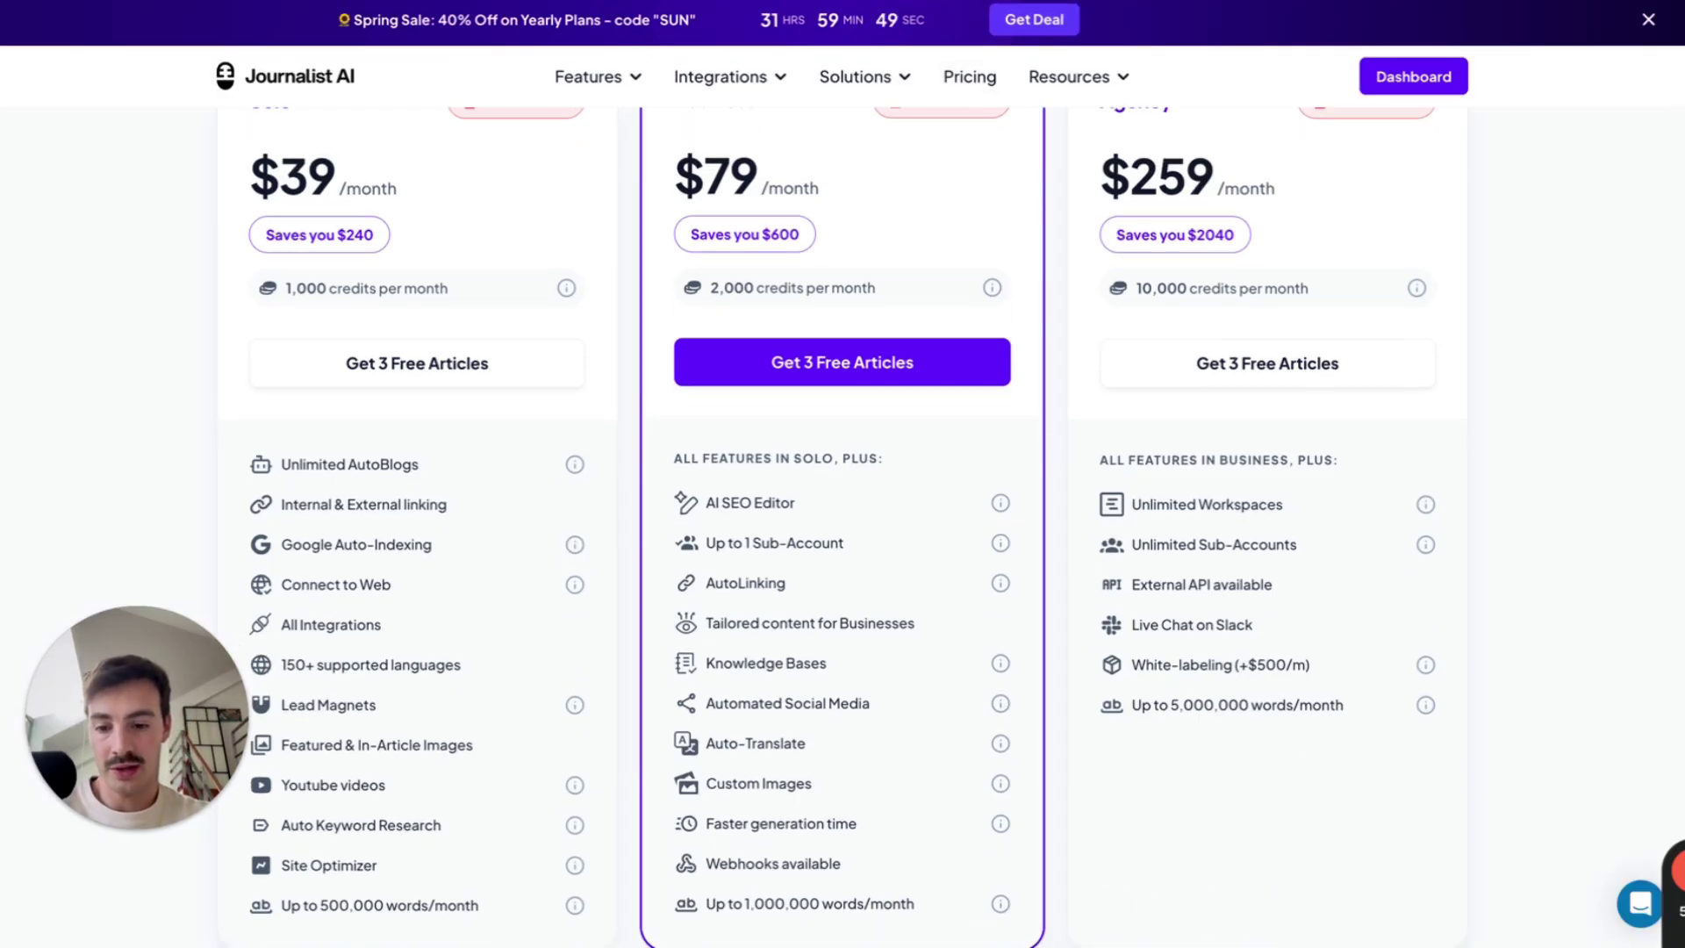
Go to the tryjournalist.com/academy Learn SEO page and click Dashboard.
key(ctrl+l)
text(tryjournalist.com/academy)
key(Return)
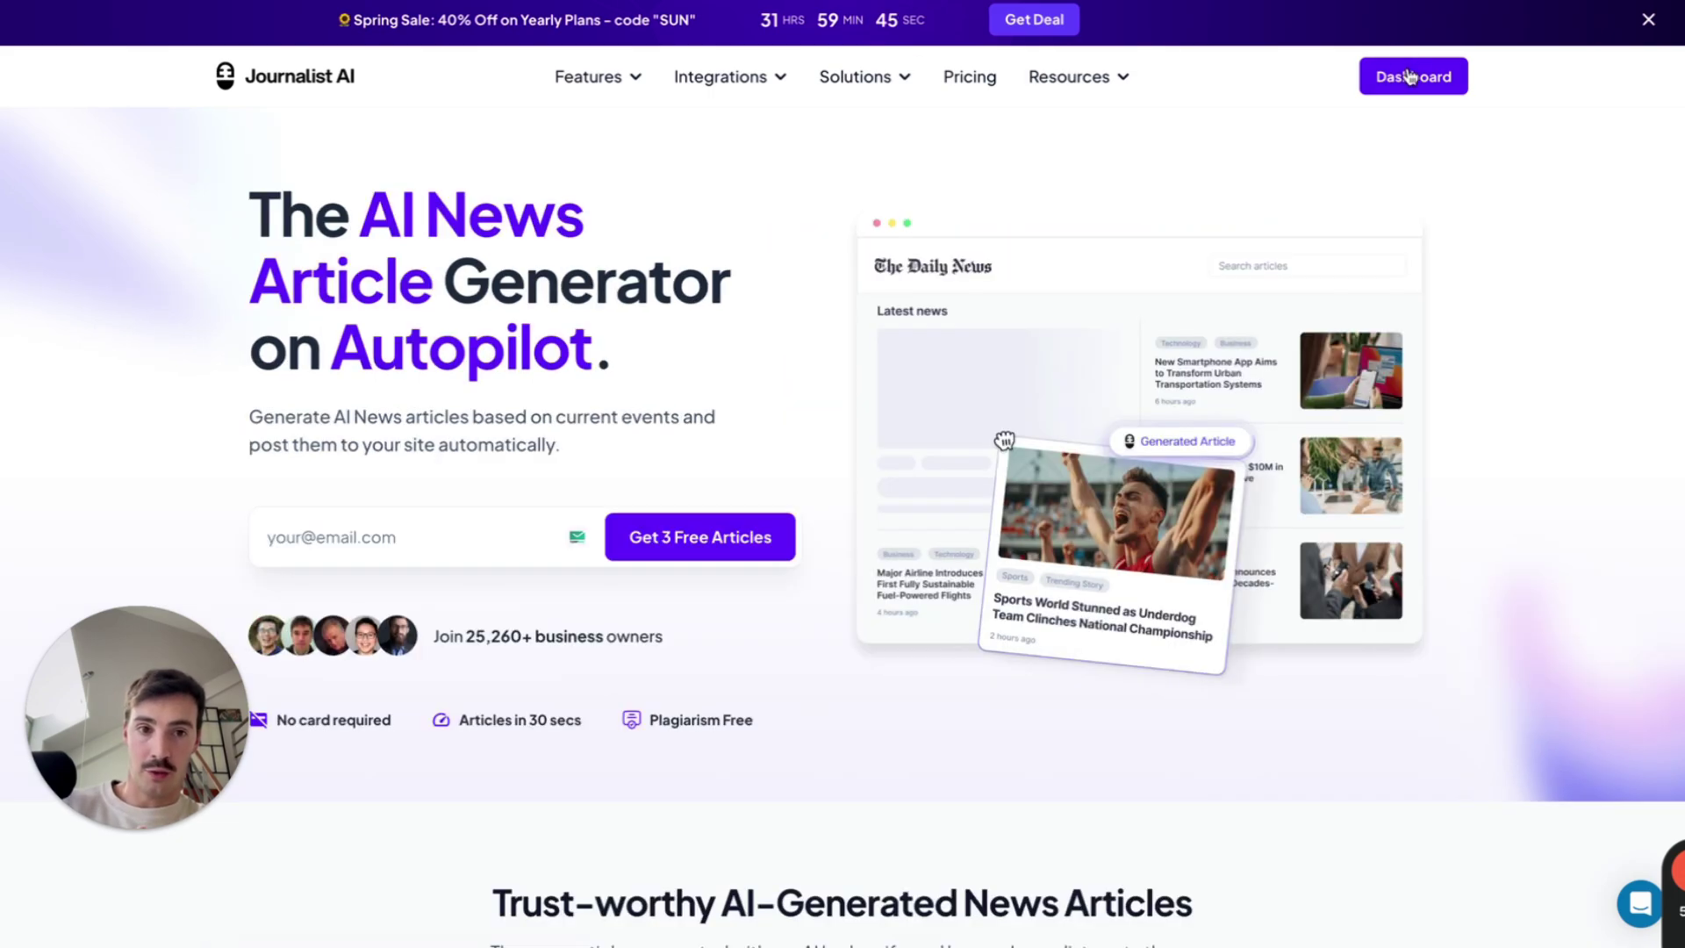
click(1409, 76)
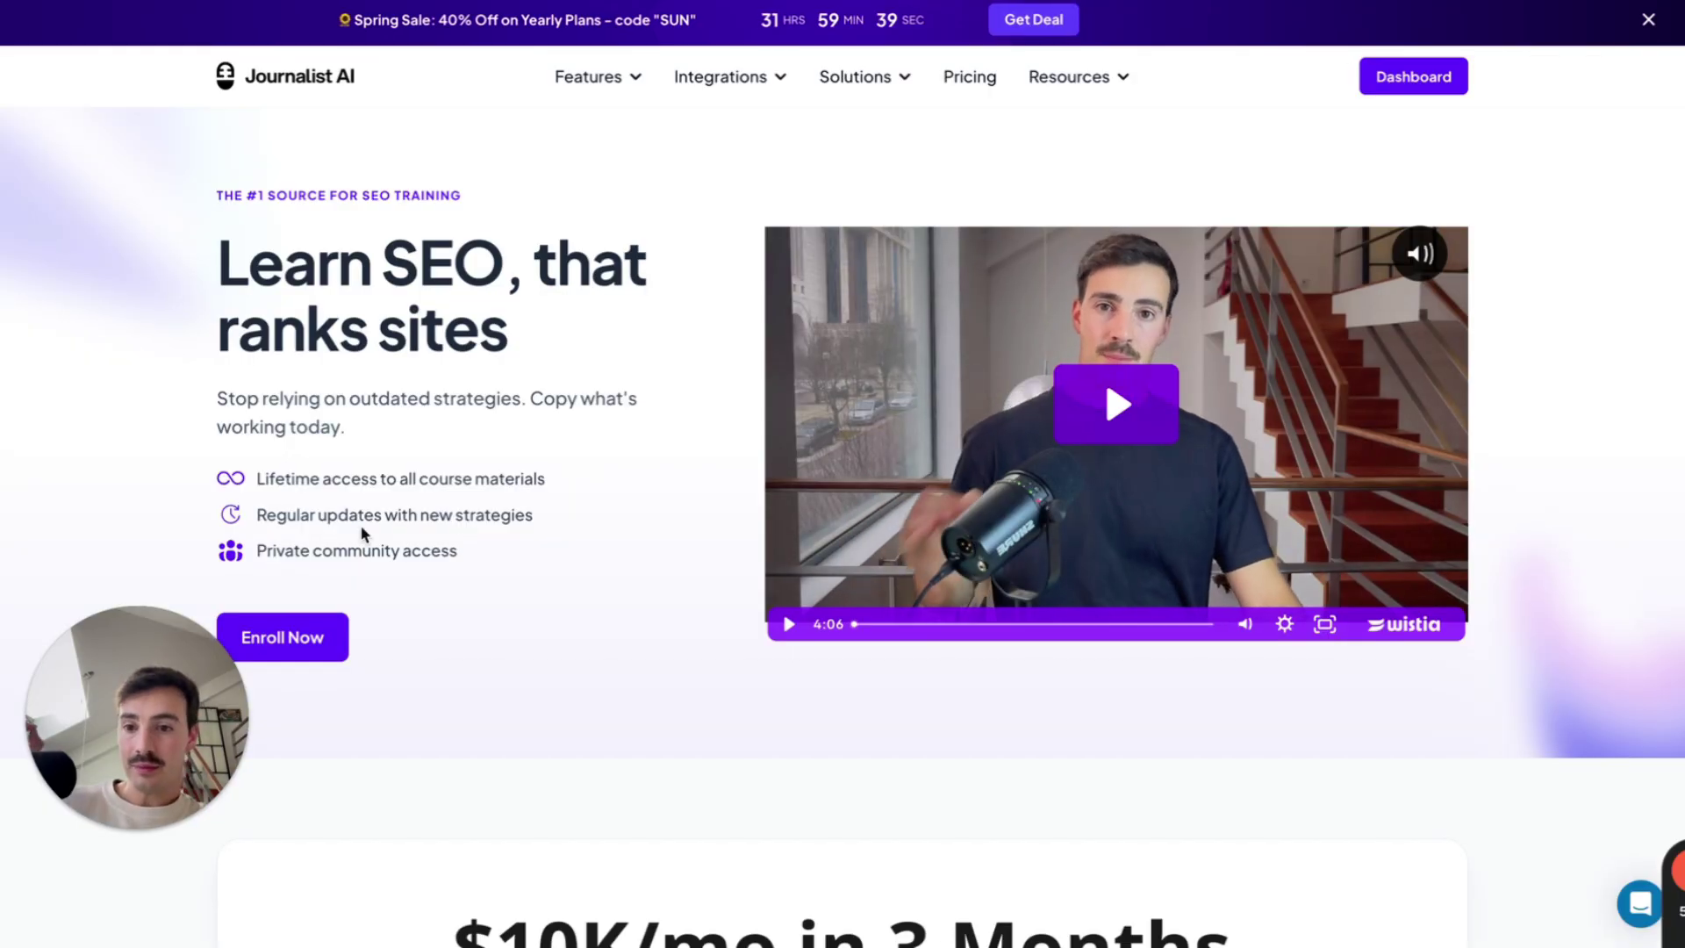
Browse the academy's course list and case-study results, zoomed out to 75%.
scroll(361, 525, down, 5)
scroll(360, 533, down, 10)
scroll(361, 534, down, 10)
scroll(361, 534, down, 10)
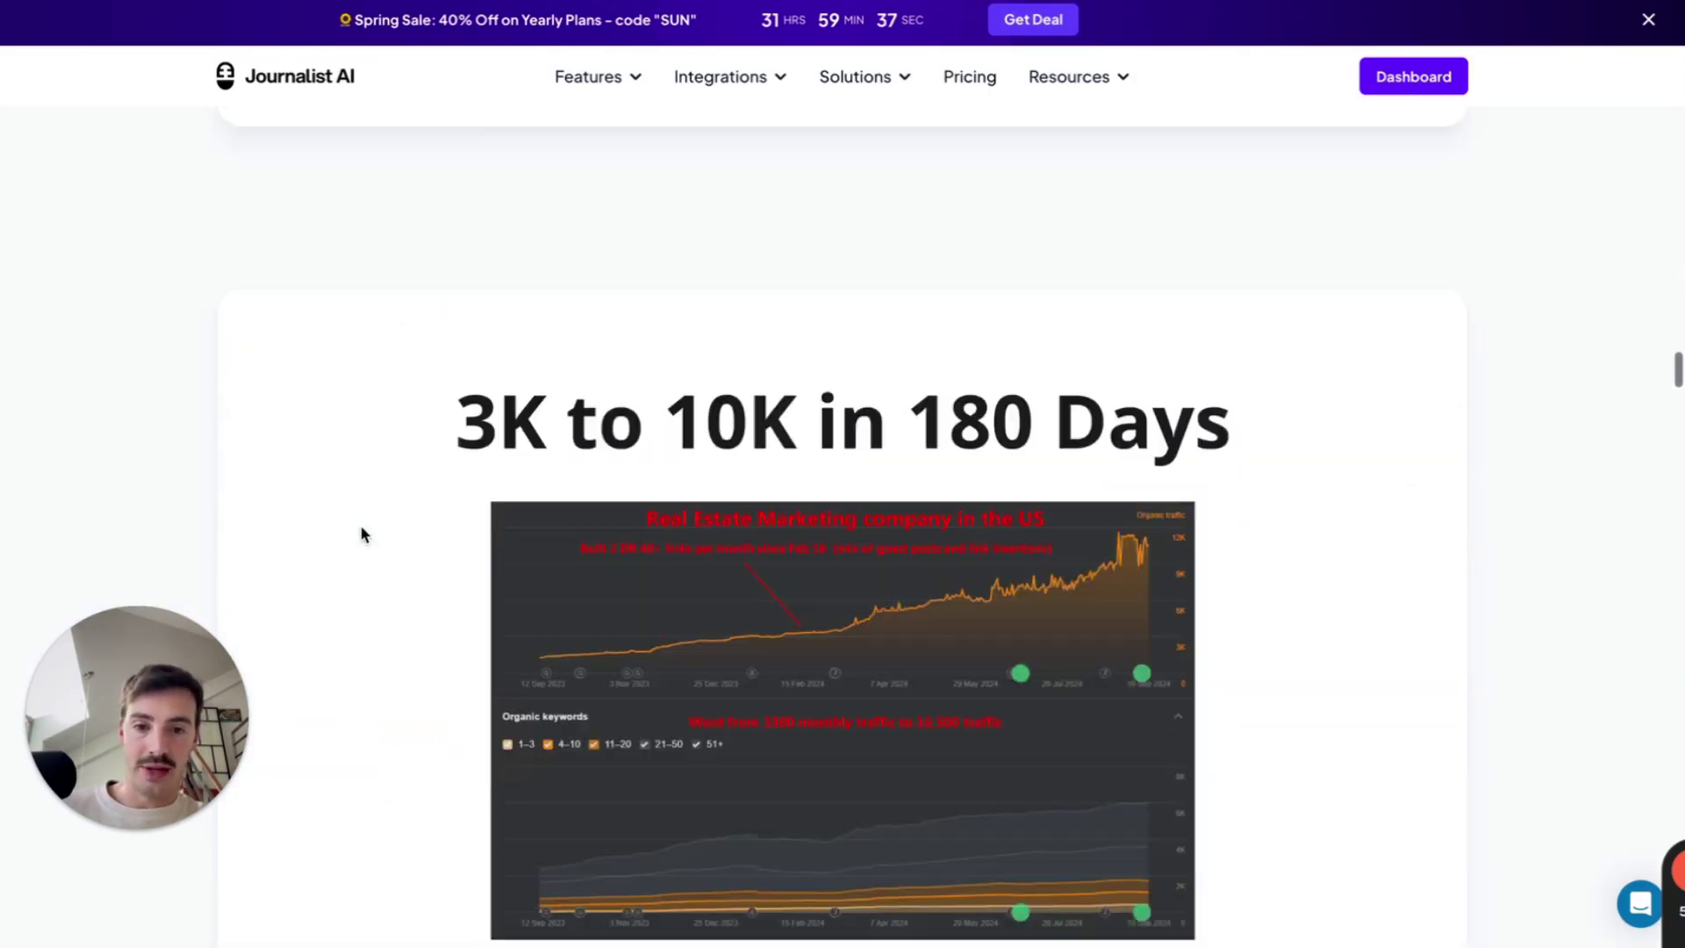
scroll(362, 533, down, 15)
scroll(362, 534, down, 10)
scroll(362, 533, down, 10)
scroll(362, 534, down, 10)
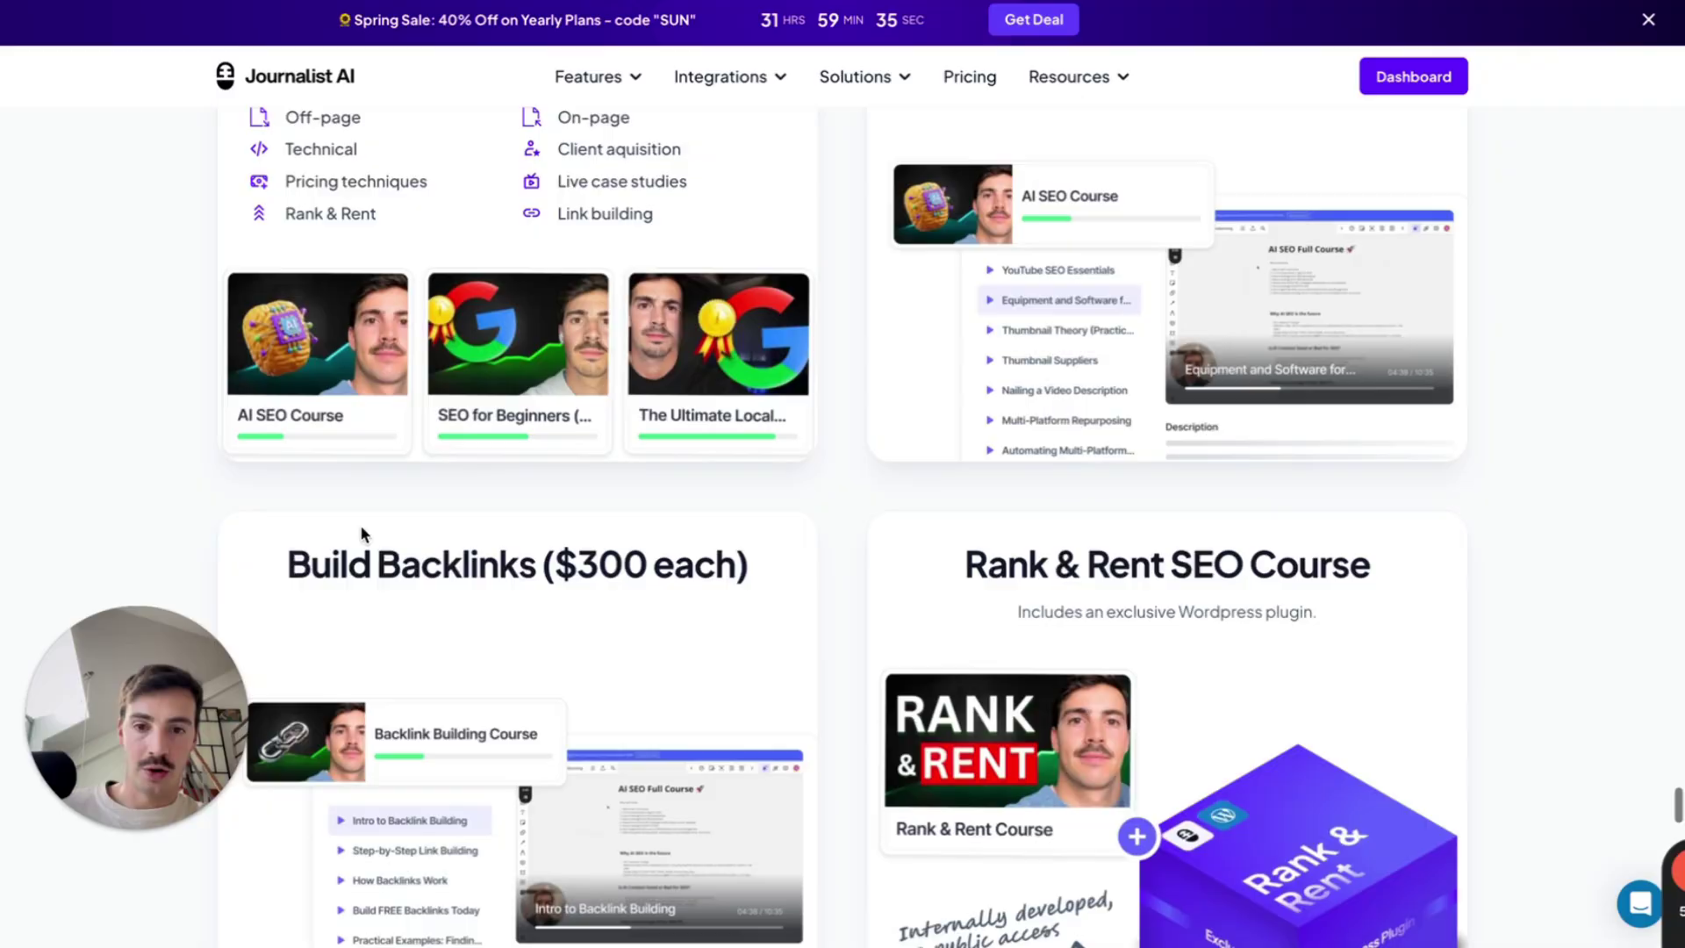
scroll(360, 526, down, 10)
scroll(361, 527, down, 1)
key(ctrl+minus)
key(ctrl+minus)
scroll(983, 496, up, 2)
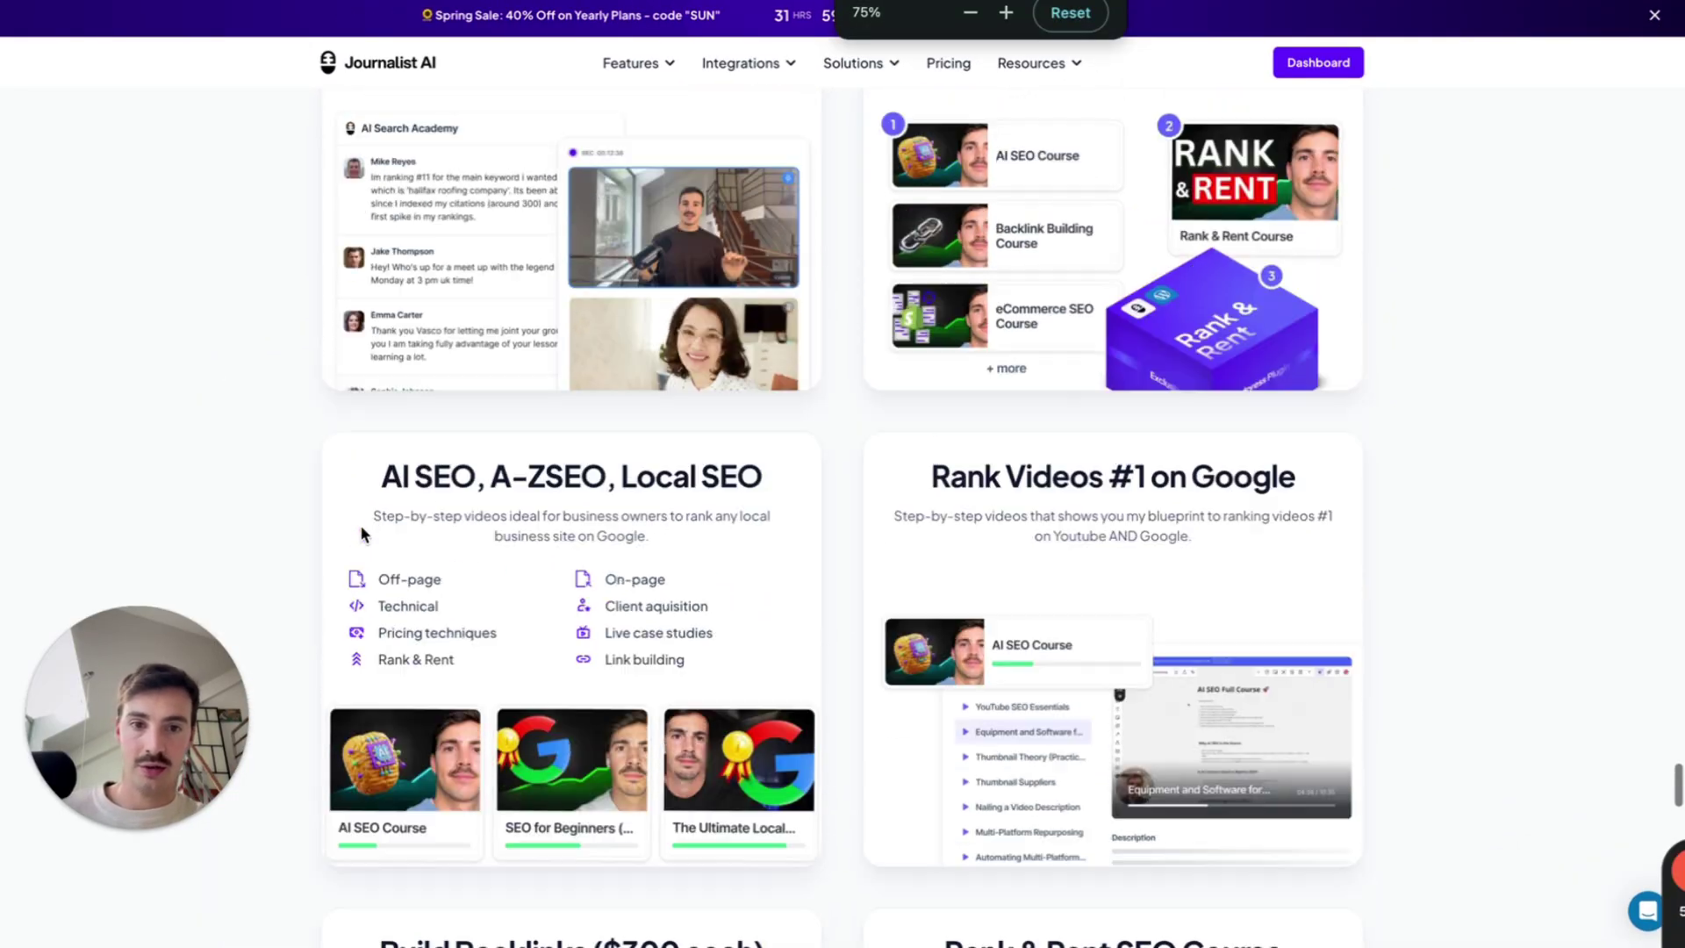
scroll(983, 496, up, 2)
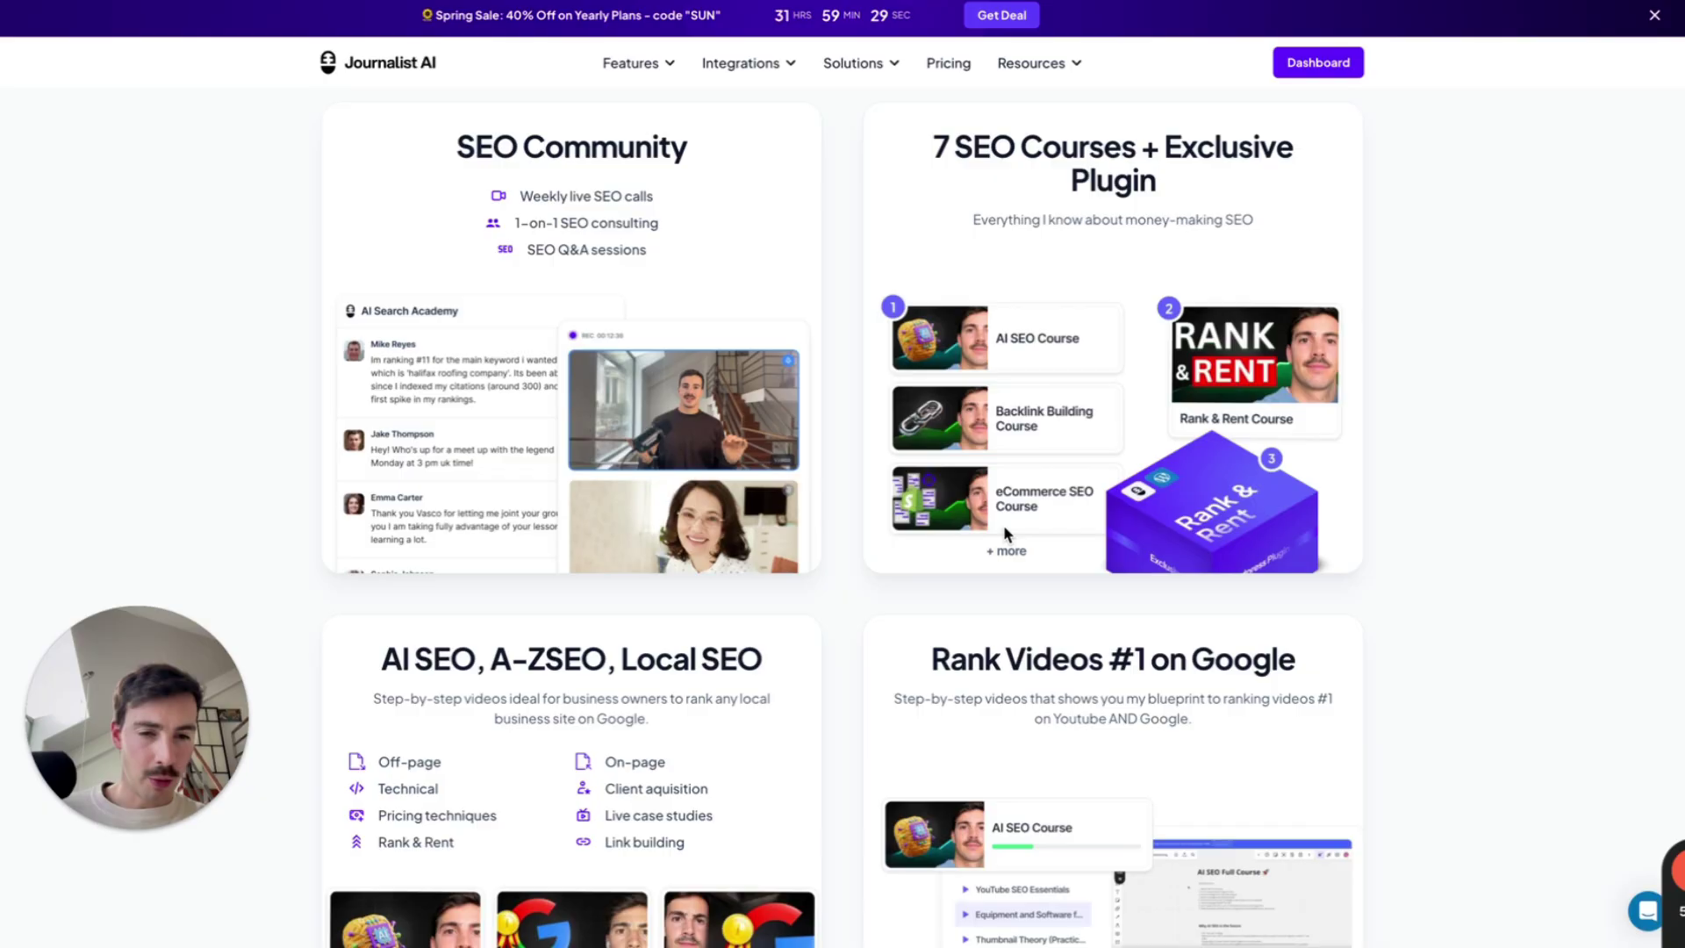
scroll(1127, 543, down, 1)
scroll(1064, 523, down, 5)
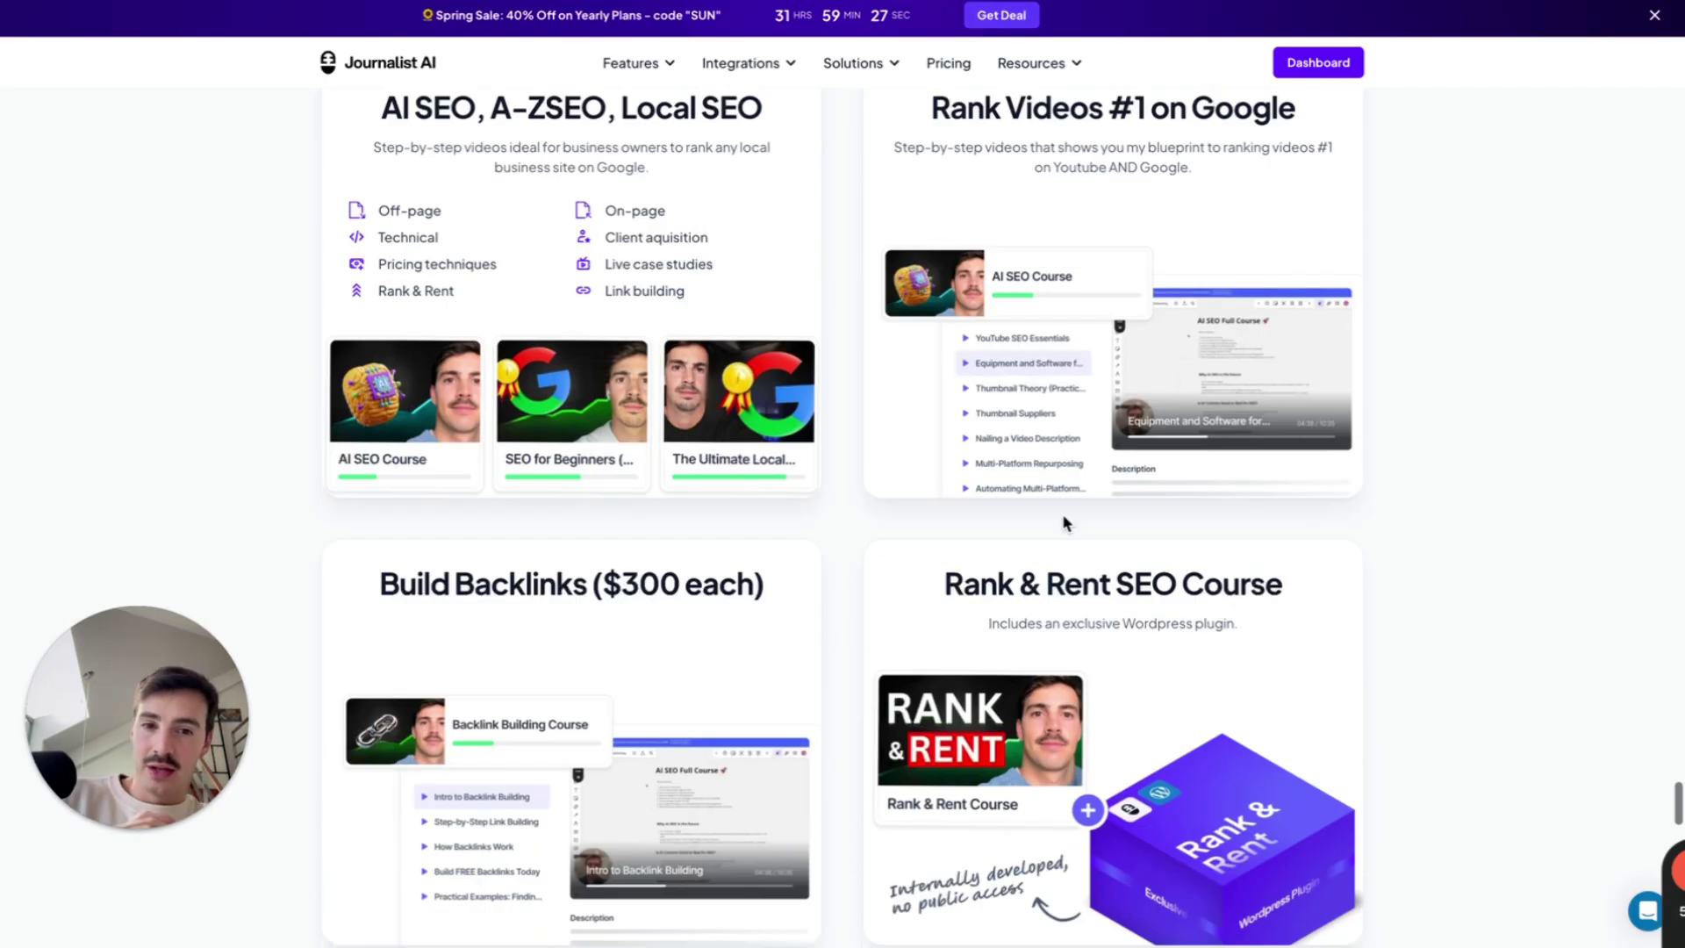
scroll(1064, 525, up, 1)
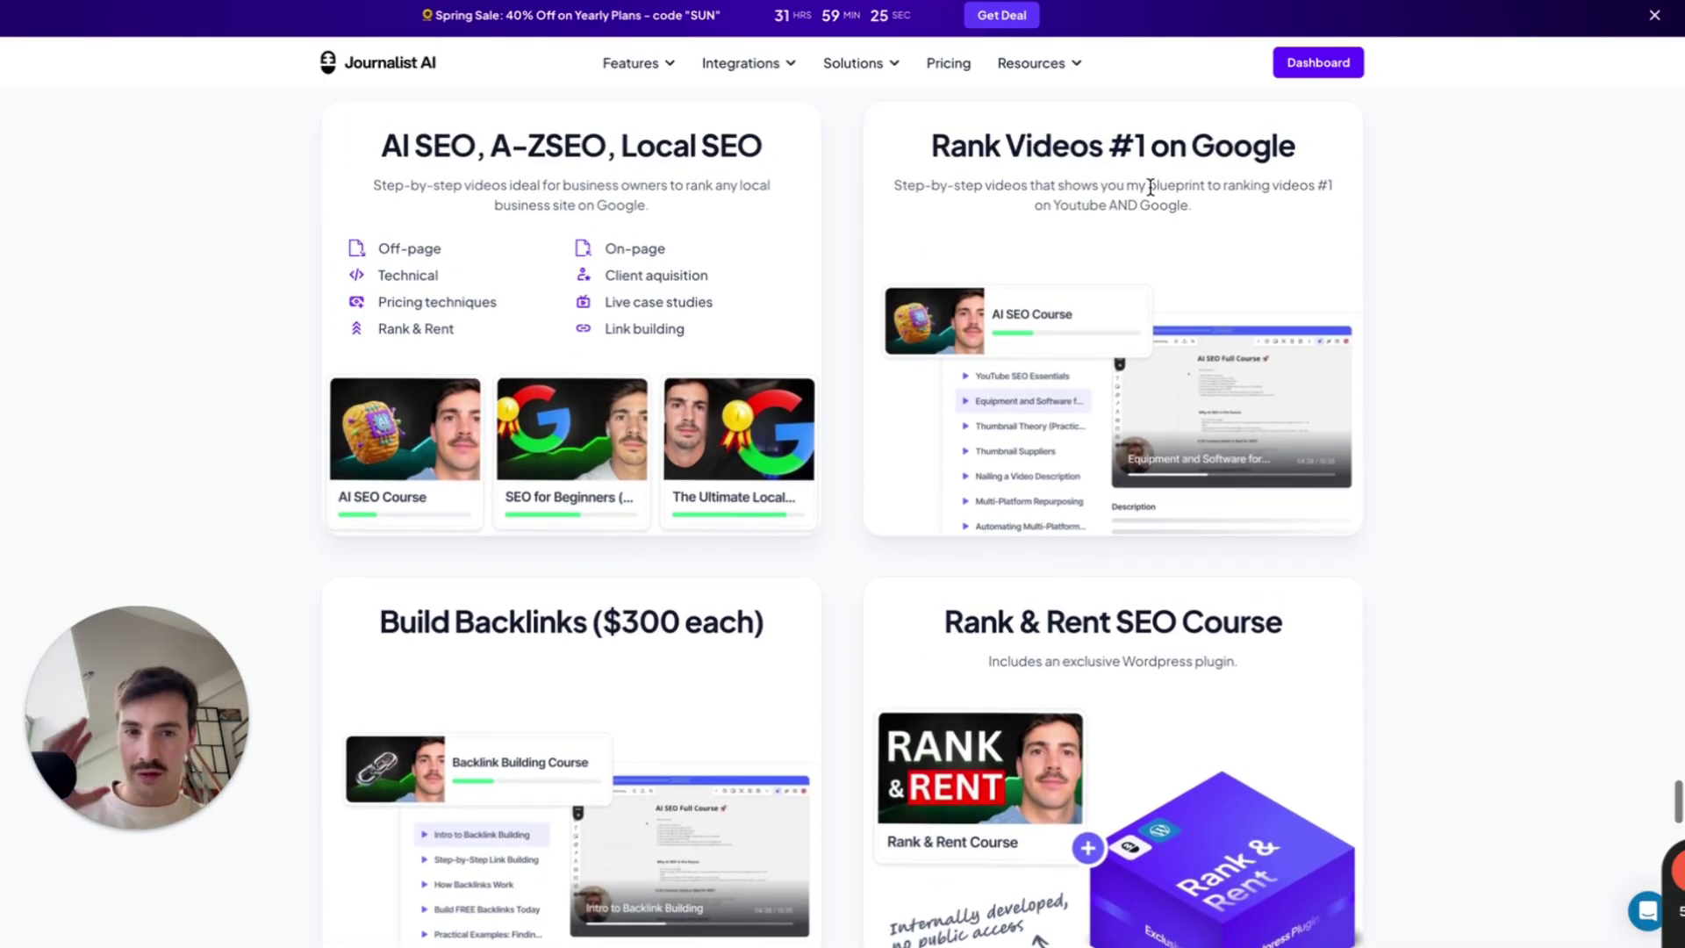
scroll(878, 228, down, 1)
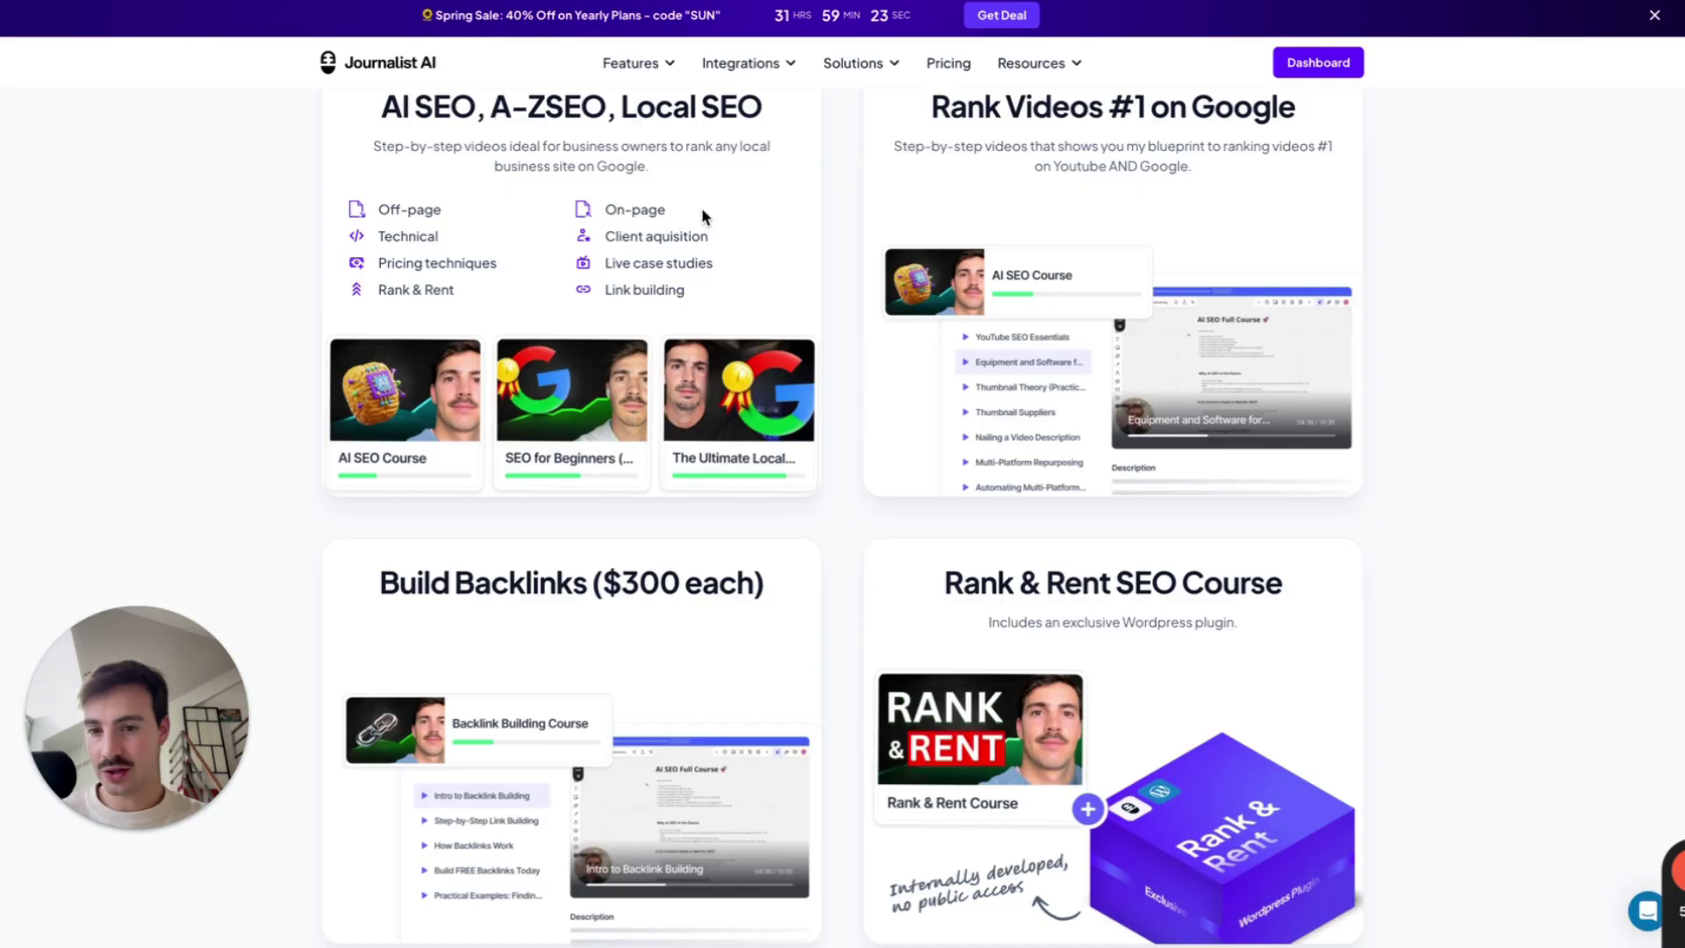
scroll(702, 215, down, 3)
scroll(702, 215, down, 3)
scroll(702, 215, down, 6)
scroll(702, 215, down, 8)
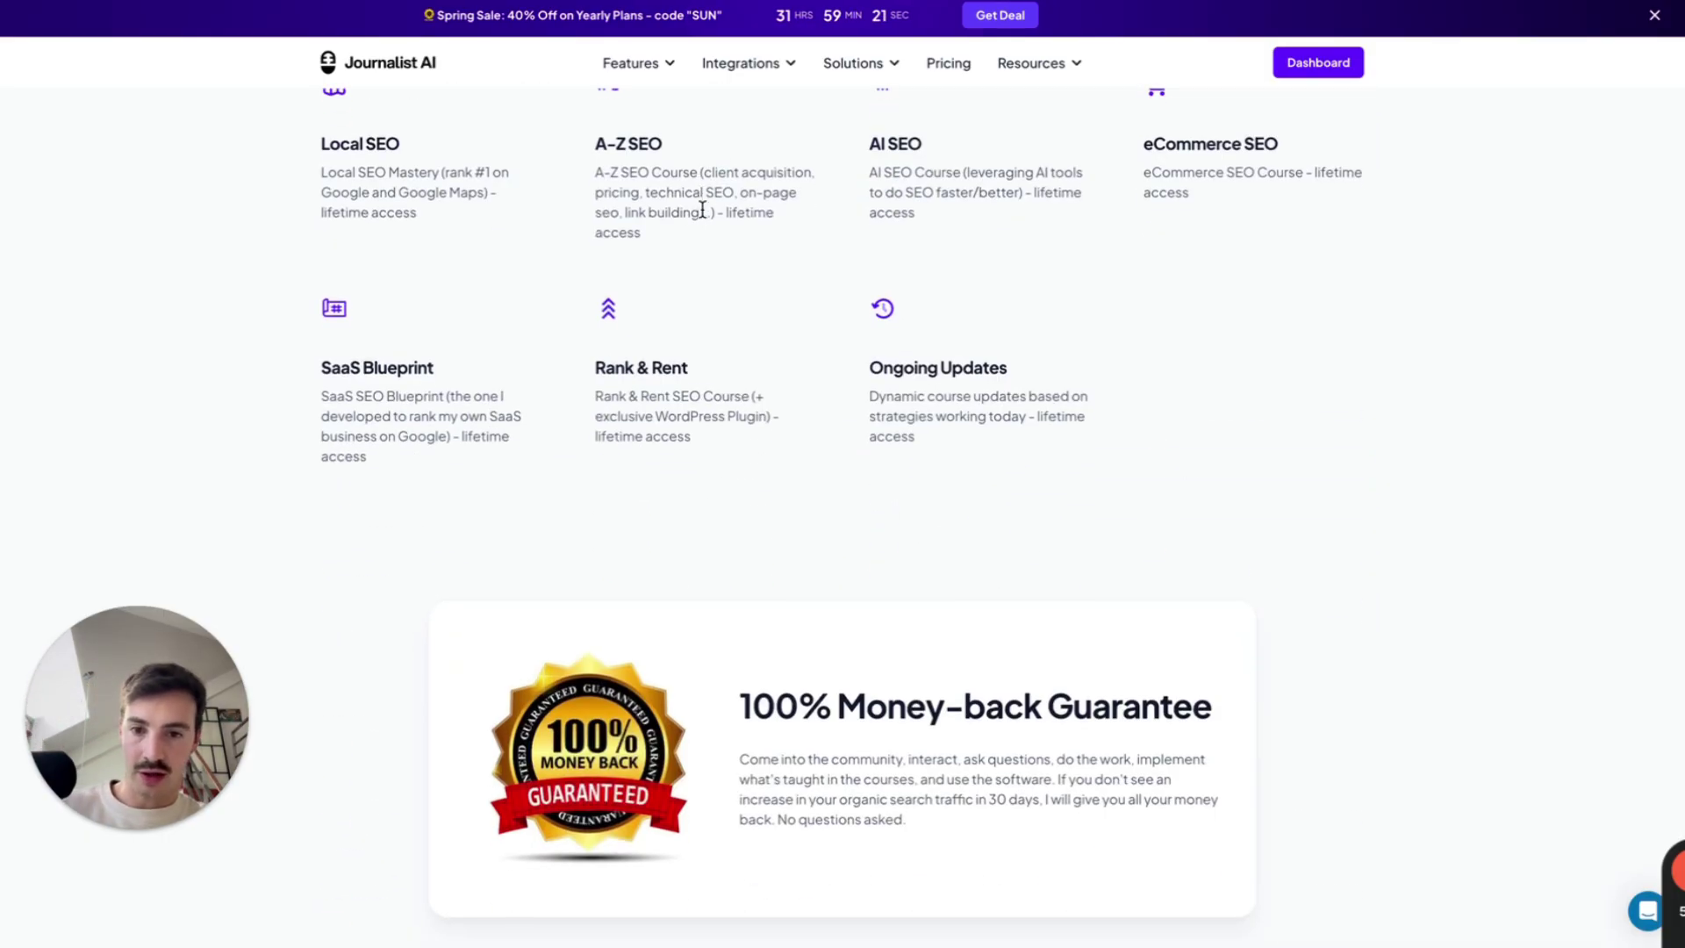
scroll(468, 232, up, 3)
drag(468, 232, 878, 703)
scroll(1051, 512, down, 8)
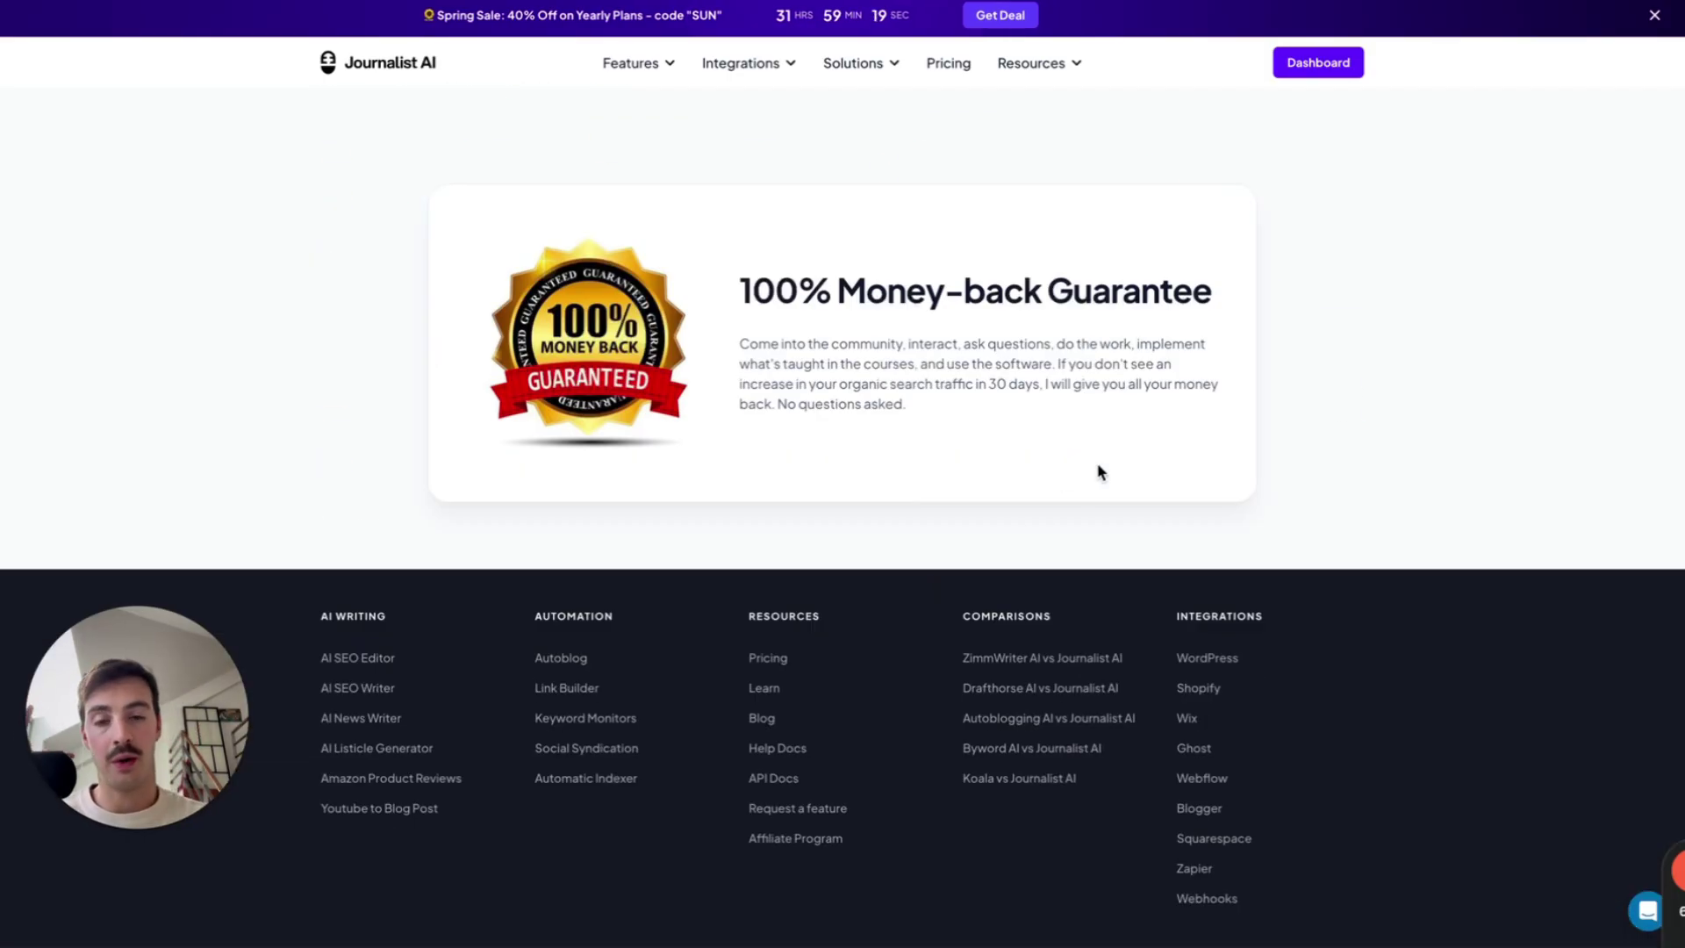
drag(1099, 471, 674, 263)
Scroll back up to the top of the academy page.
scroll(944, 320, up, 5)
scroll(1007, 482, up, 6)
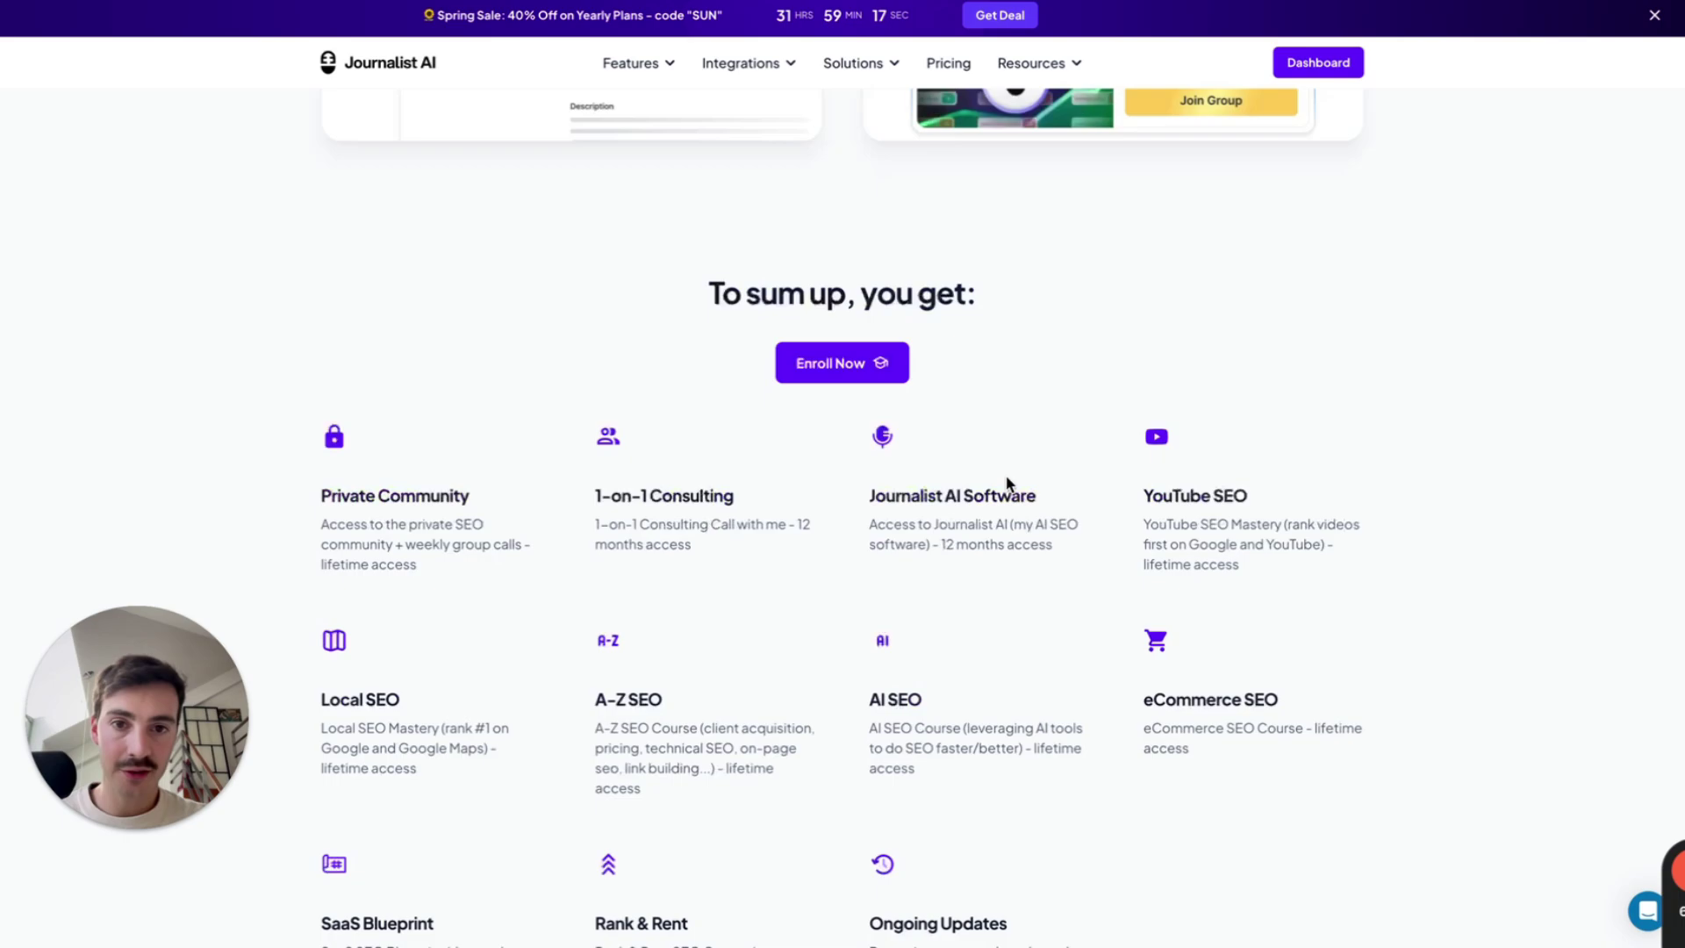
scroll(1006, 475, up, 7)
scroll(1419, 557, up, 5)
scroll(1419, 556, up, 7)
scroll(1419, 565, up, 5)
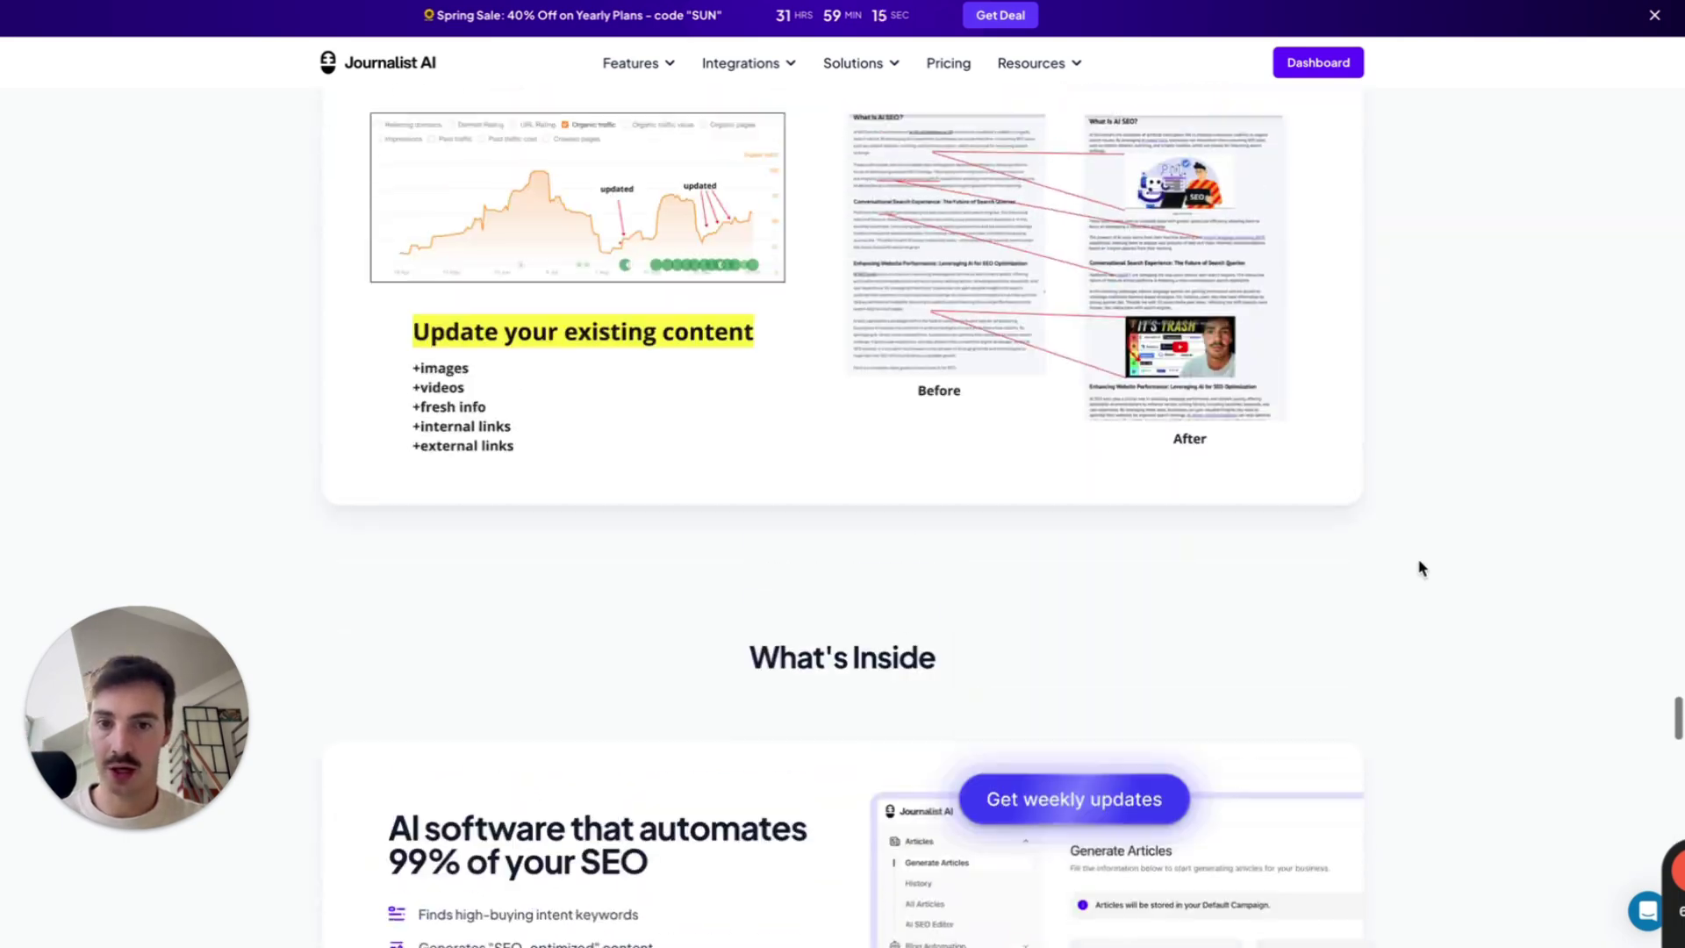
scroll(1422, 600, up, 5)
scroll(1422, 600, up, 3)
scroll(1419, 620, up, 6)
scroll(1419, 620, up, 6)
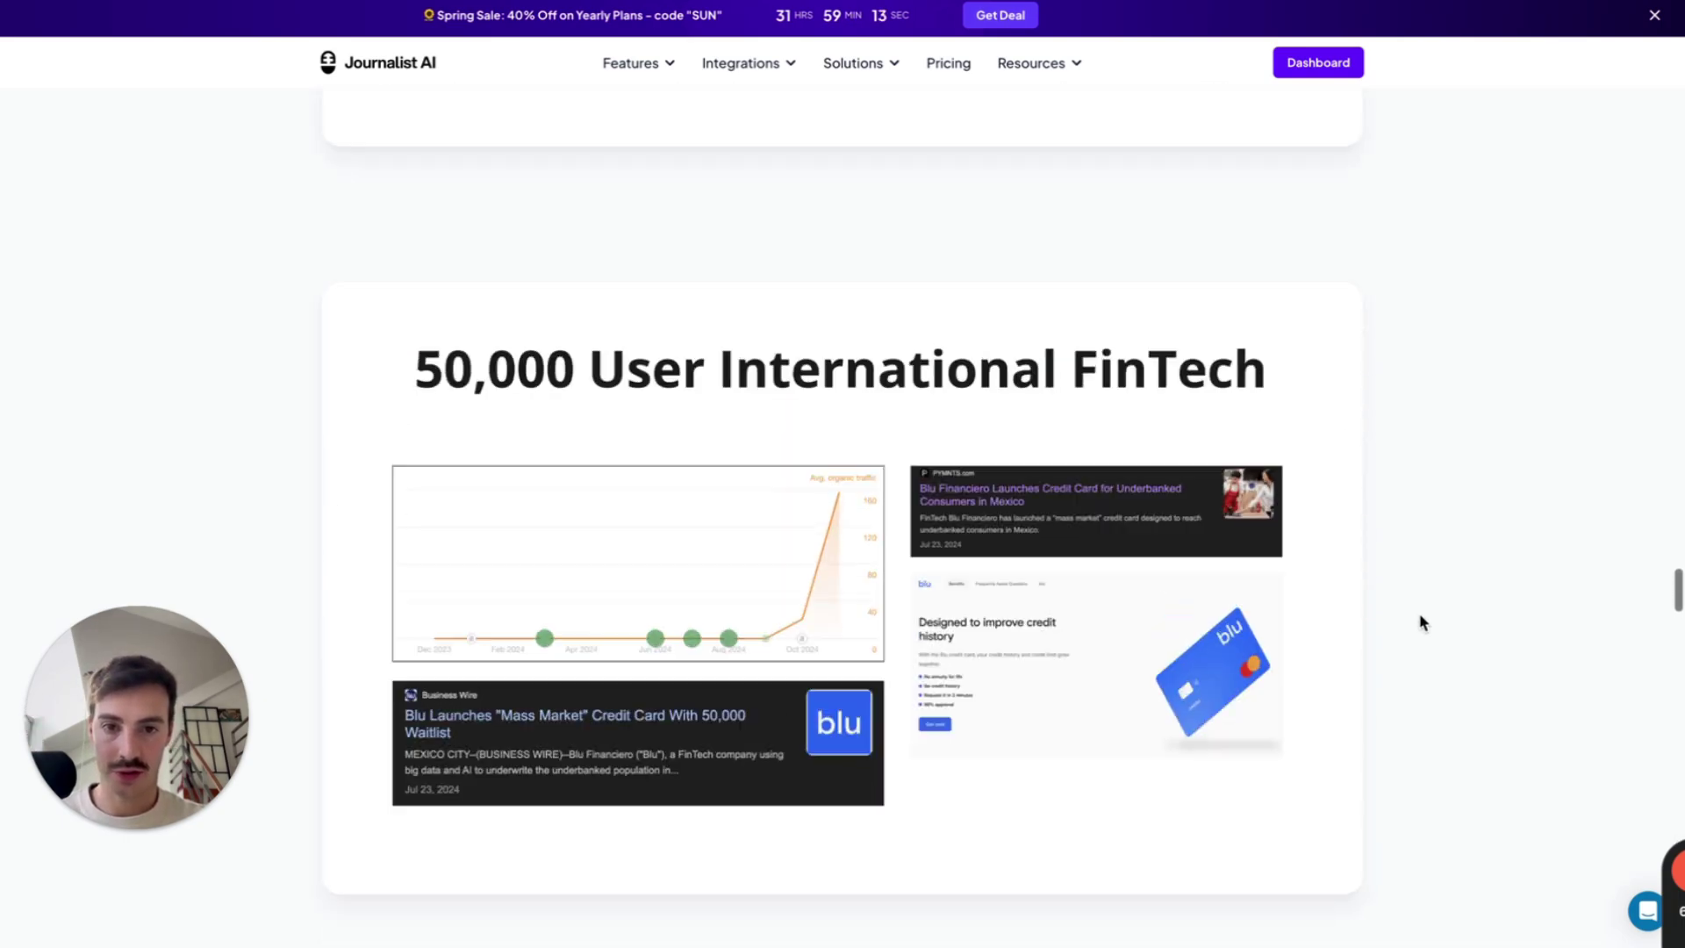
scroll(1419, 621, up, 5)
scroll(1421, 620, up, 6)
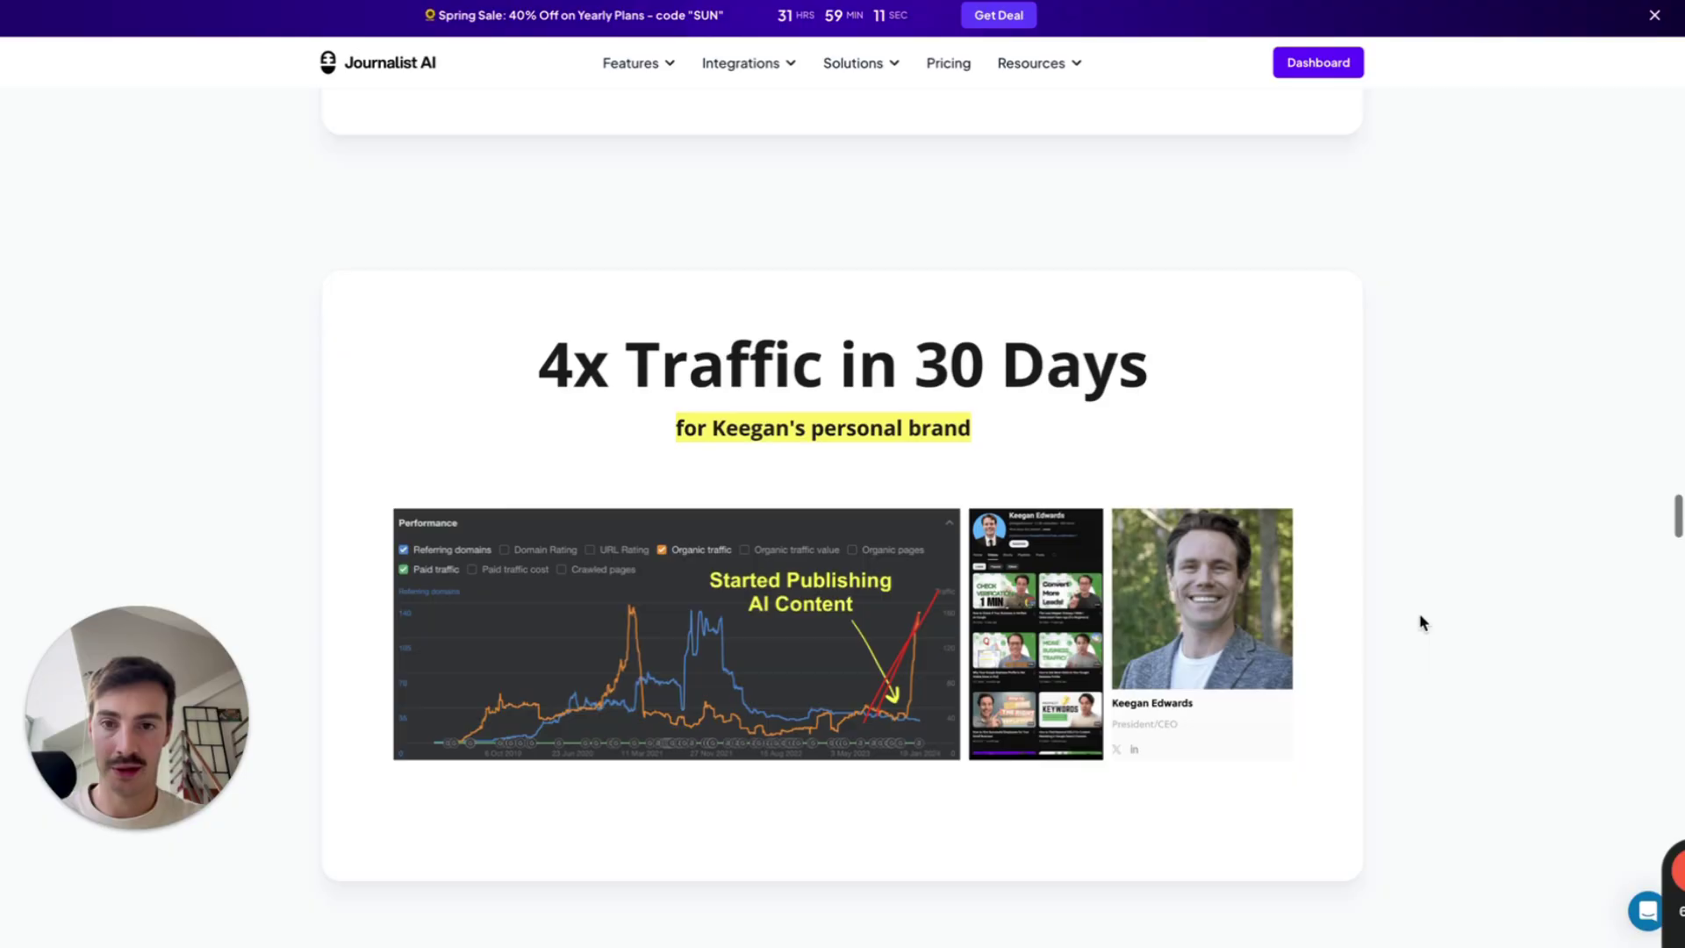
scroll(1380, 553, up, 4)
scroll(1241, 399, up, 4)
scroll(1241, 399, up, 5)
scroll(1241, 400, up, 5)
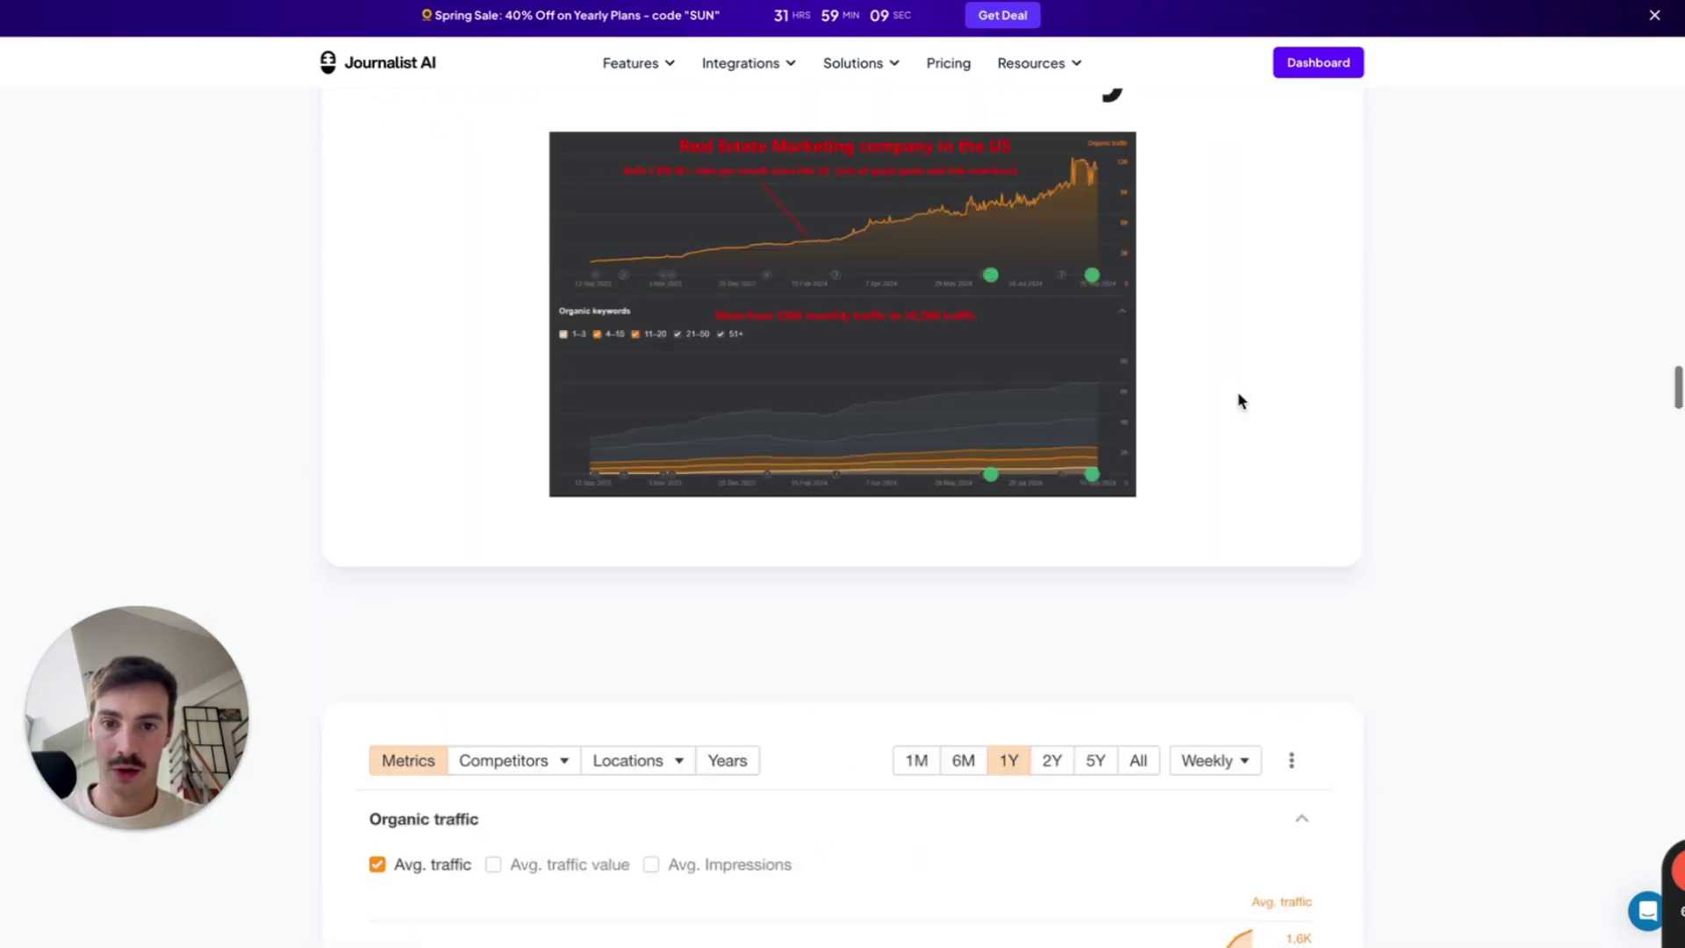
scroll(1240, 419, up, 5)
scroll(1239, 413, up, 5)
scroll(1239, 412, up, 5)
scroll(1238, 412, up, 5)
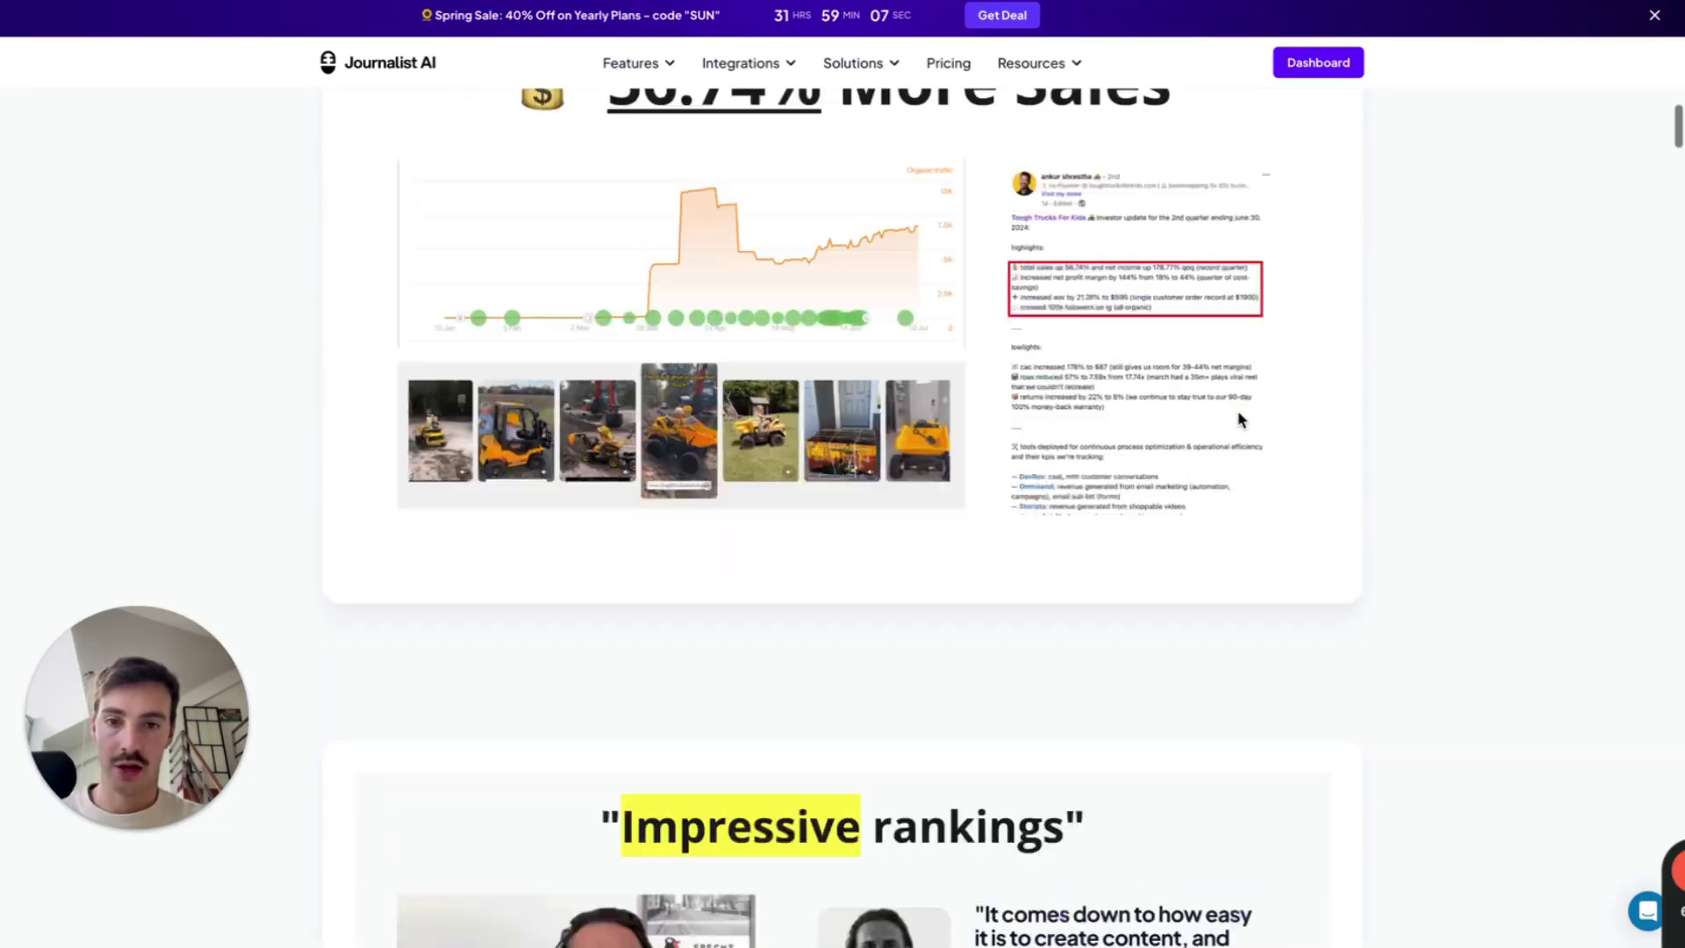
scroll(1238, 413, up, 5)
scroll(1237, 419, up, 5)
Switch to the browser tab with the dashboard's Generate Articles page.
click(1316, 60)
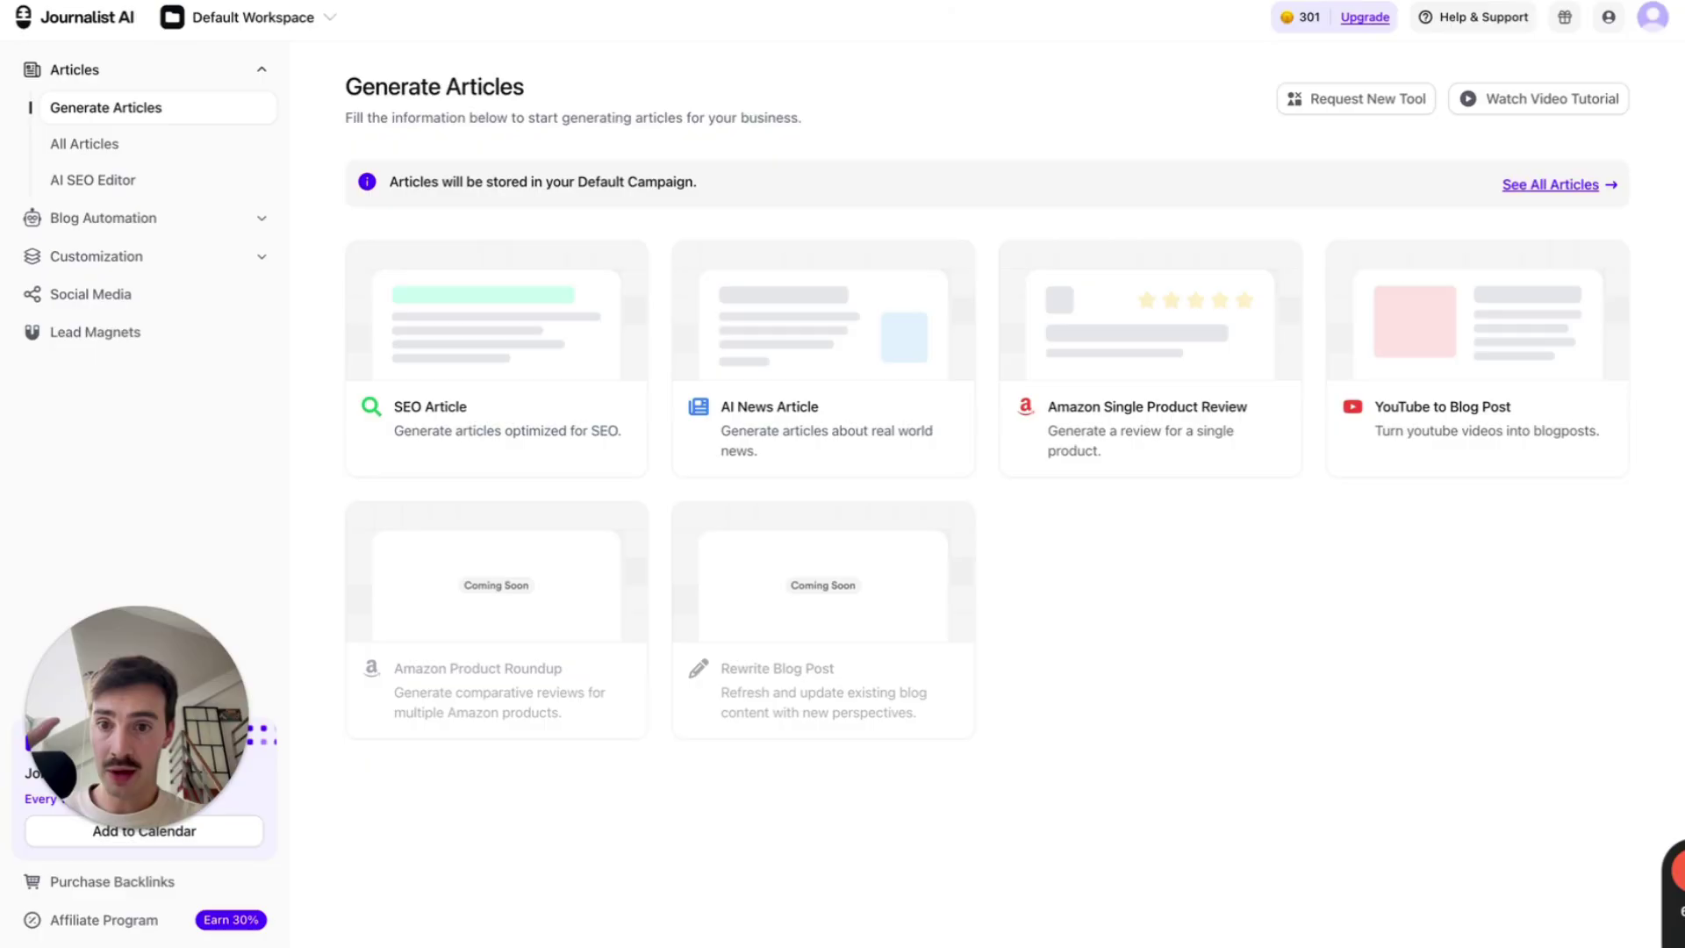